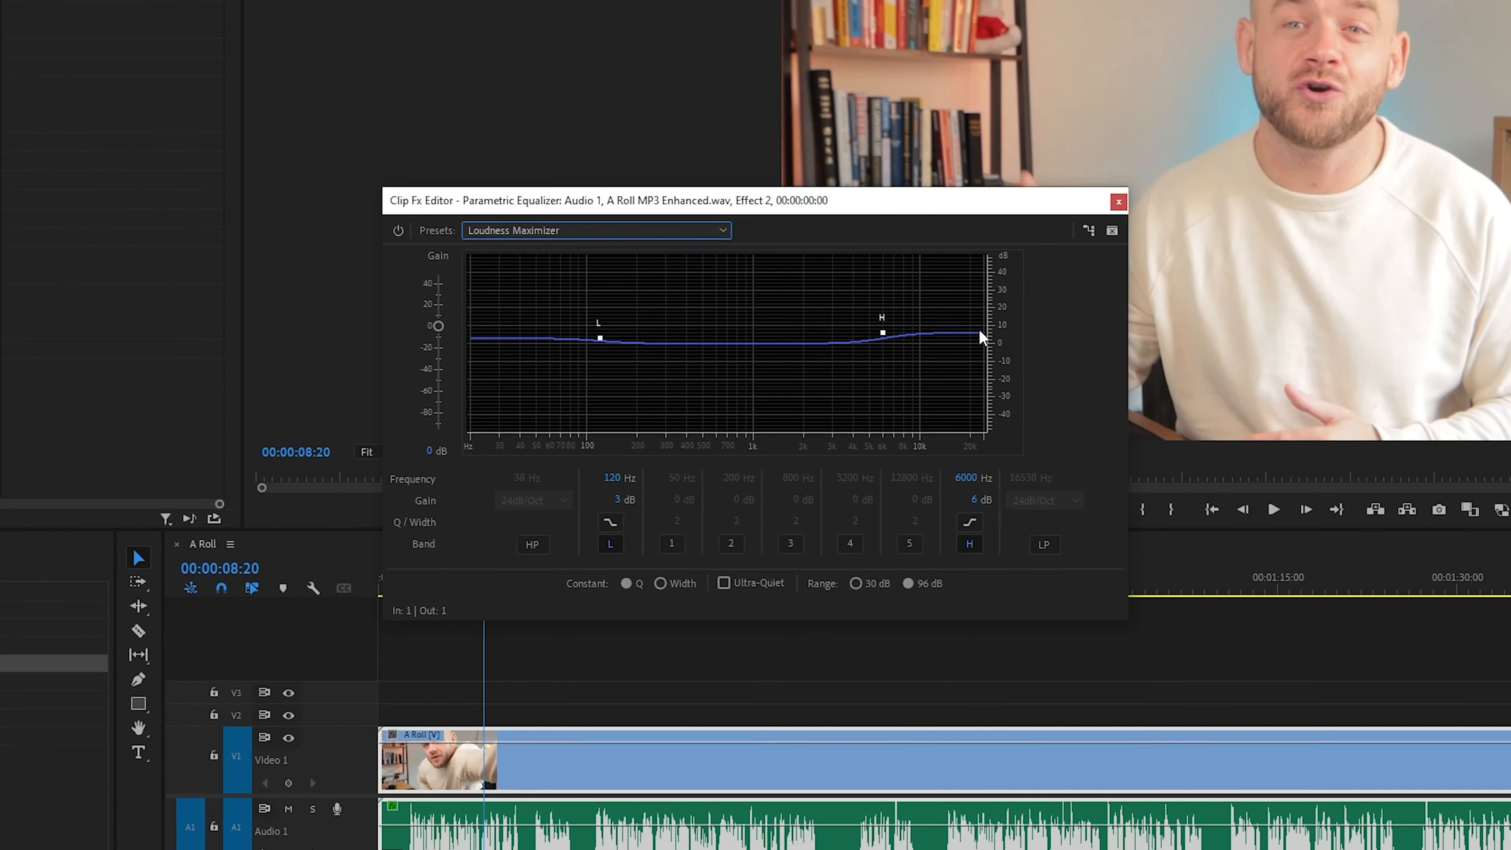
key(space)
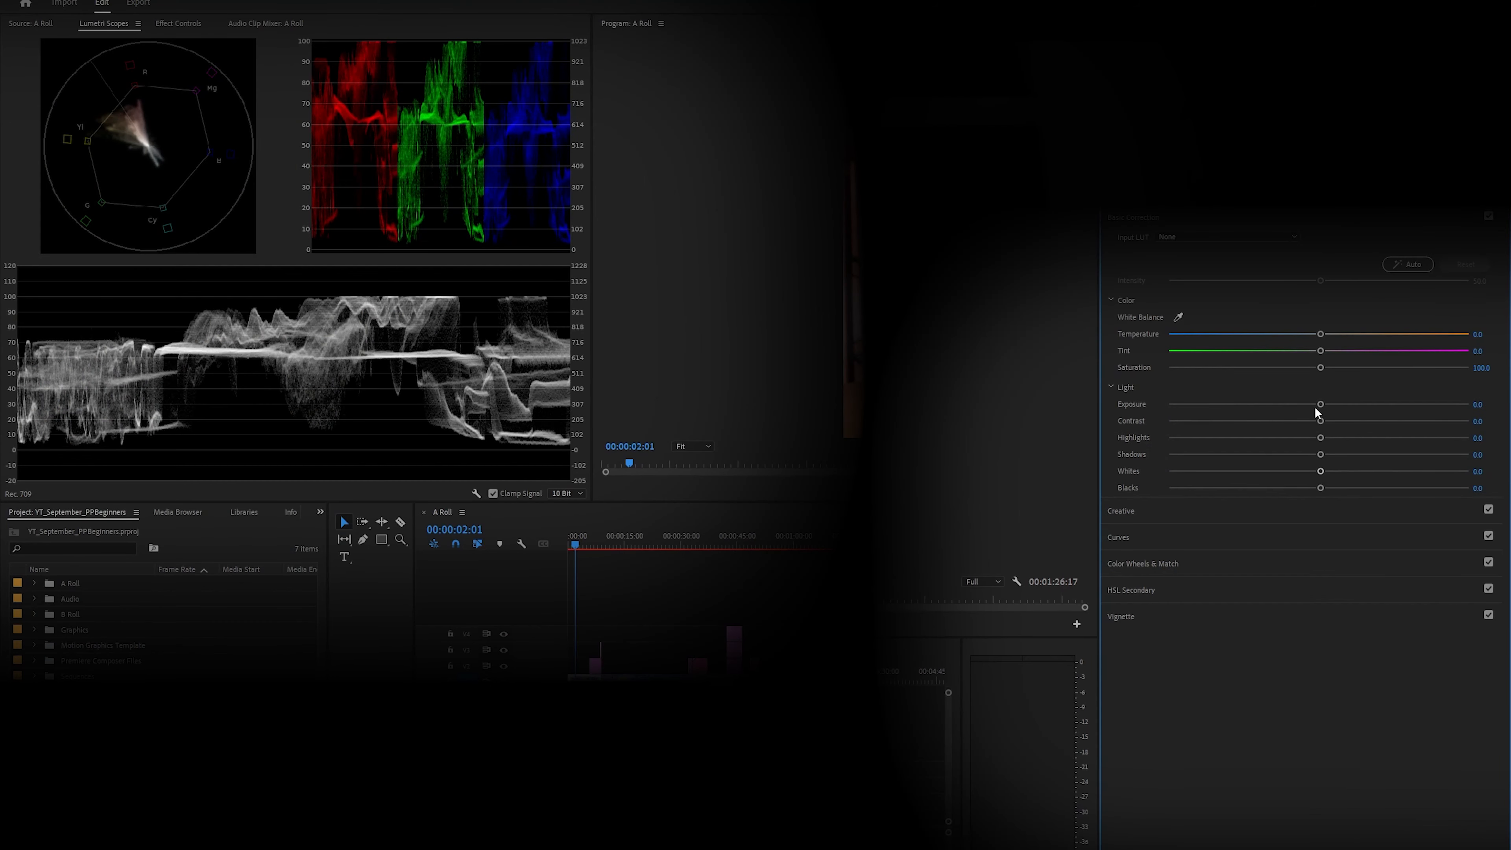
drag(1316, 411, 1309, 409)
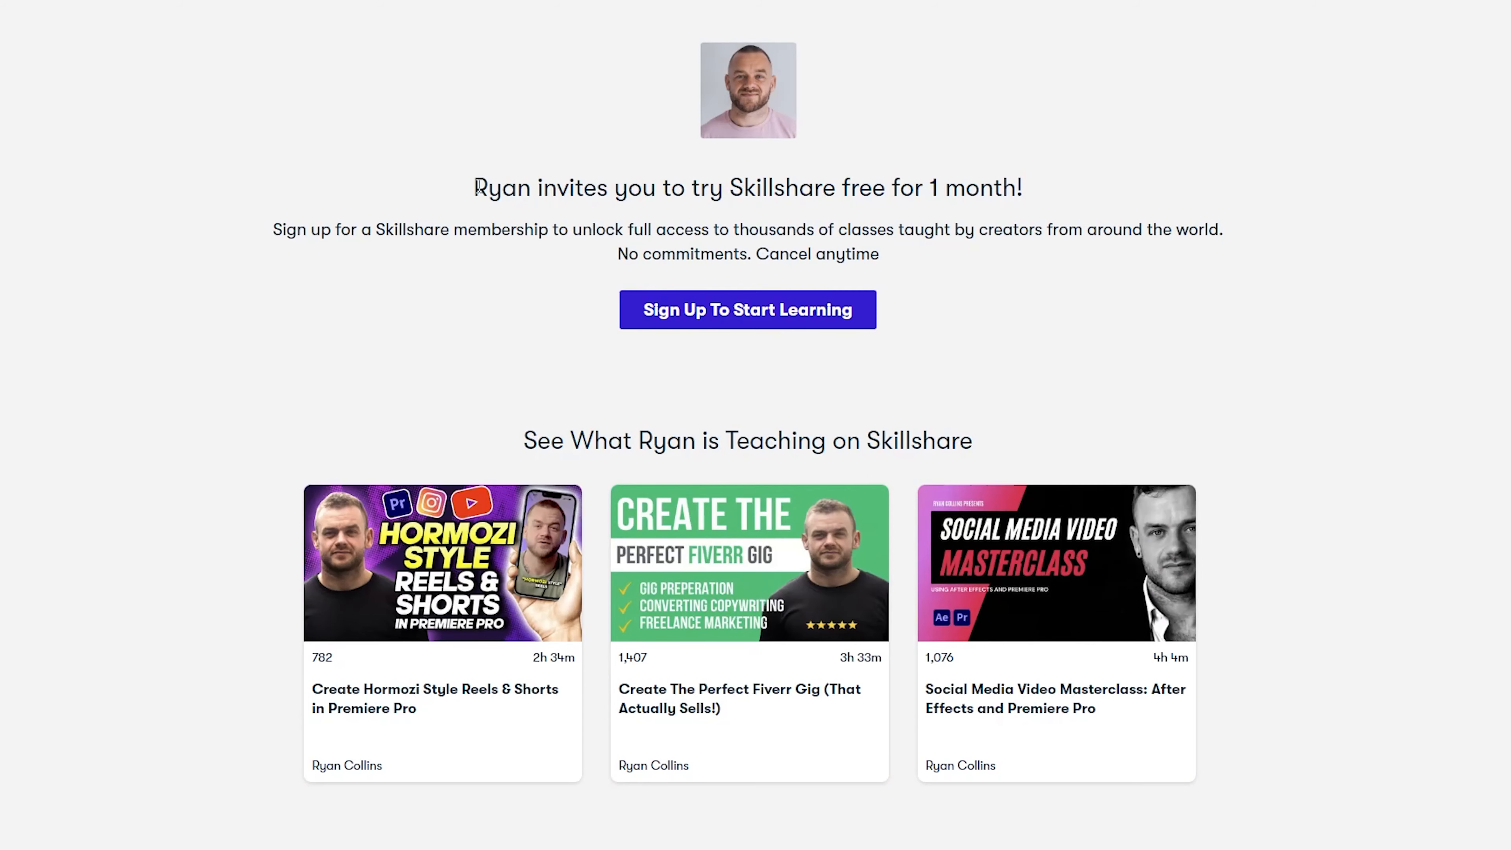
drag(474, 189, 745, 195)
drag(898, 198, 1047, 204)
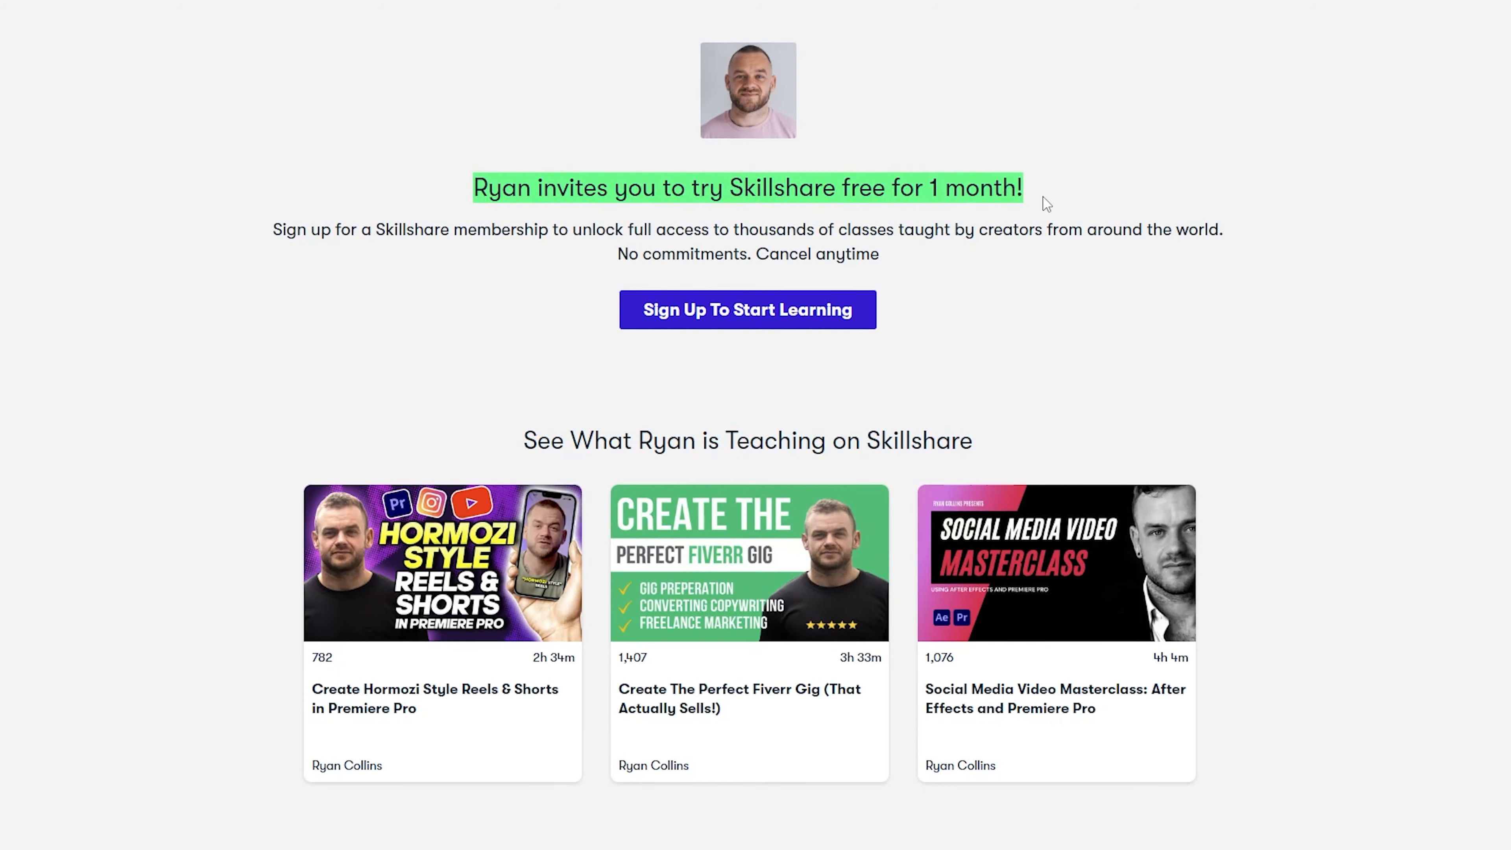
scroll(1047, 204, down, 4)
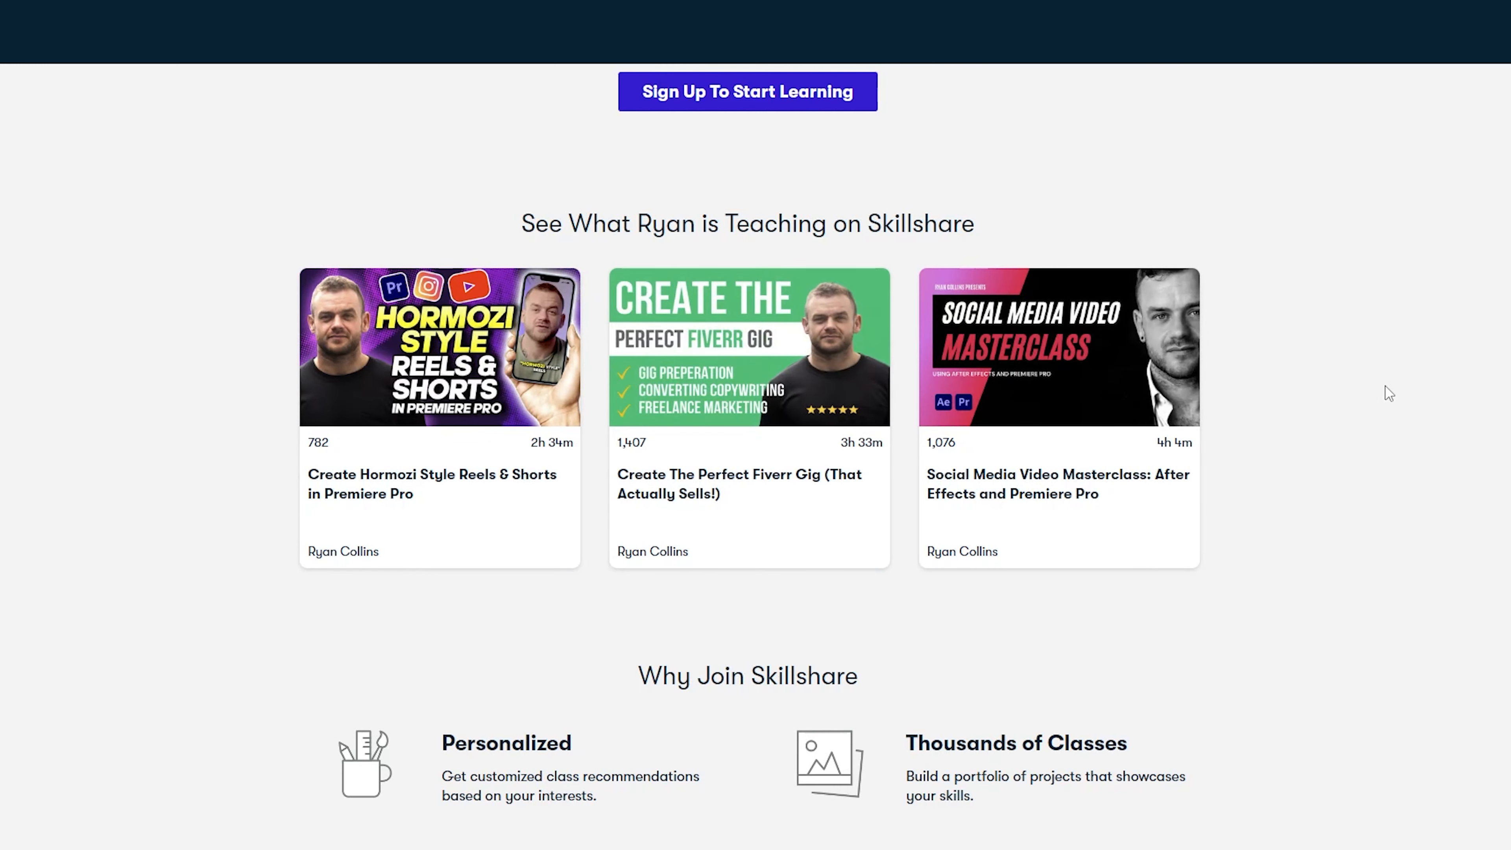
scroll(1361, 391, up, 6)
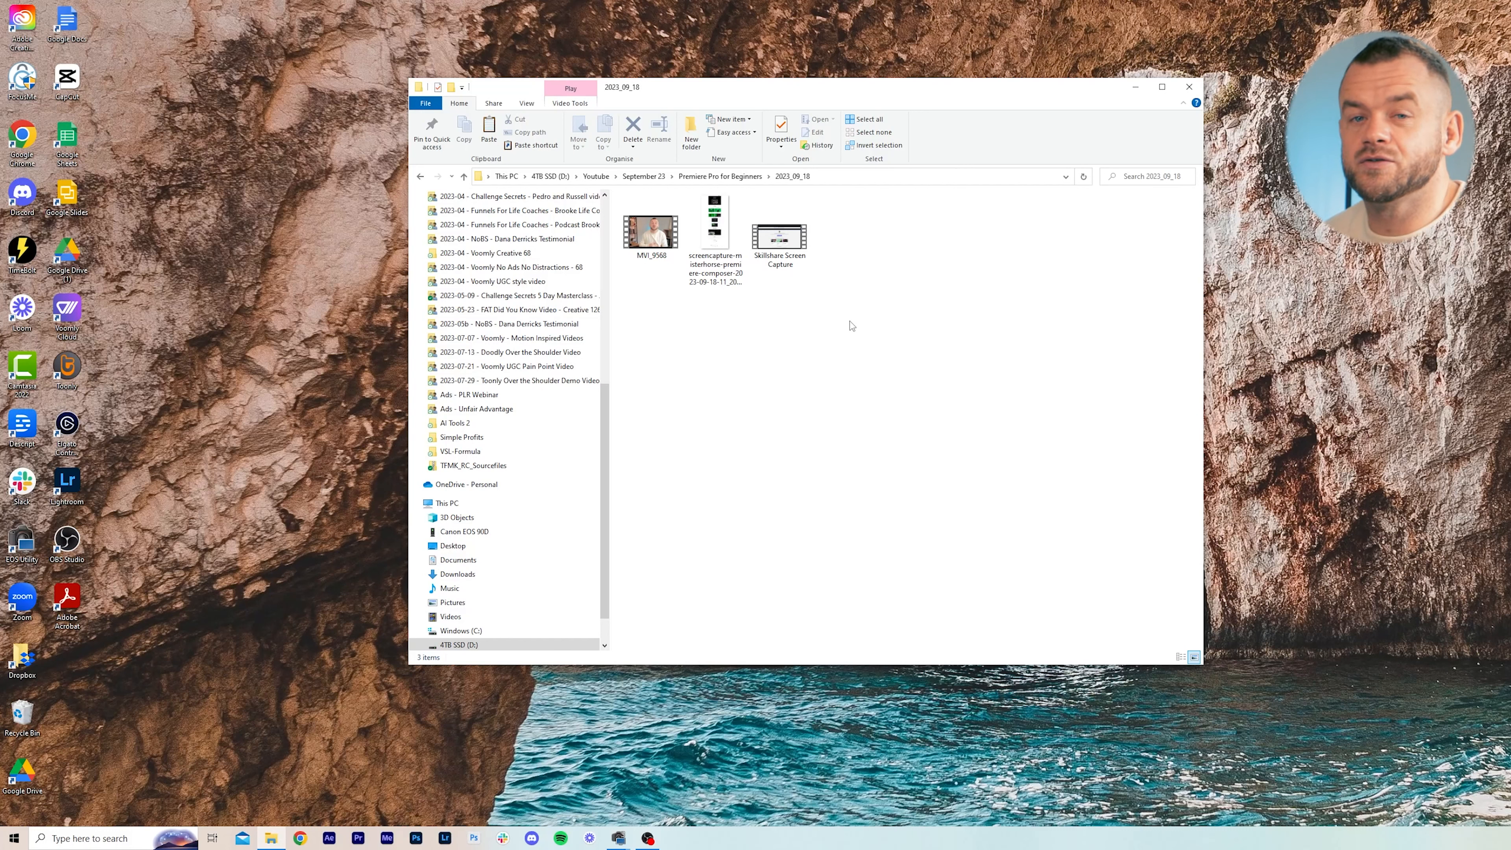
Switch to Premiere Pro and start a new project named YT_September_PPBeginners.
click(358, 838)
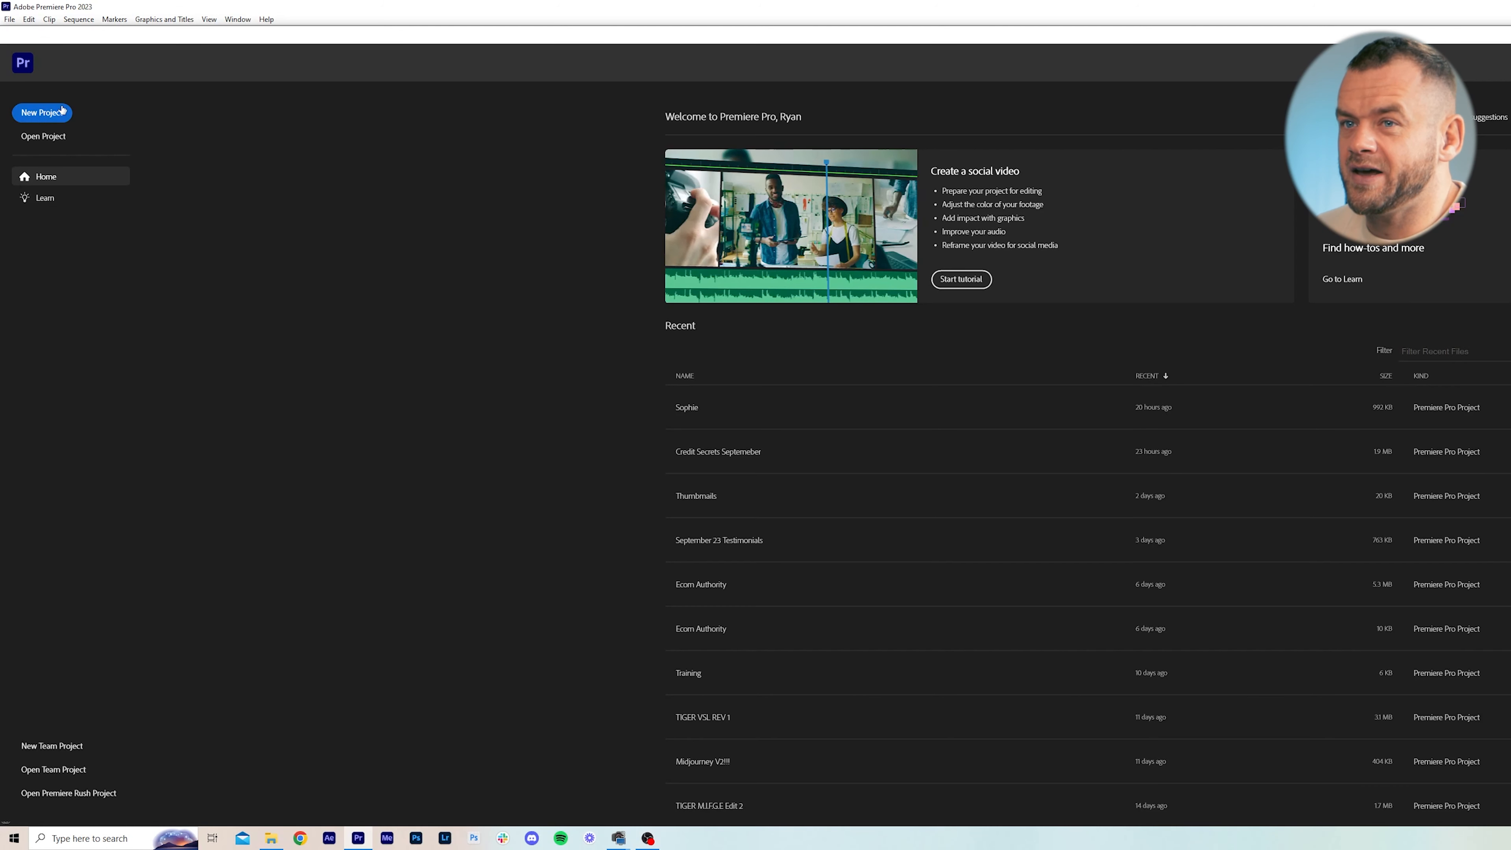
click(61, 111)
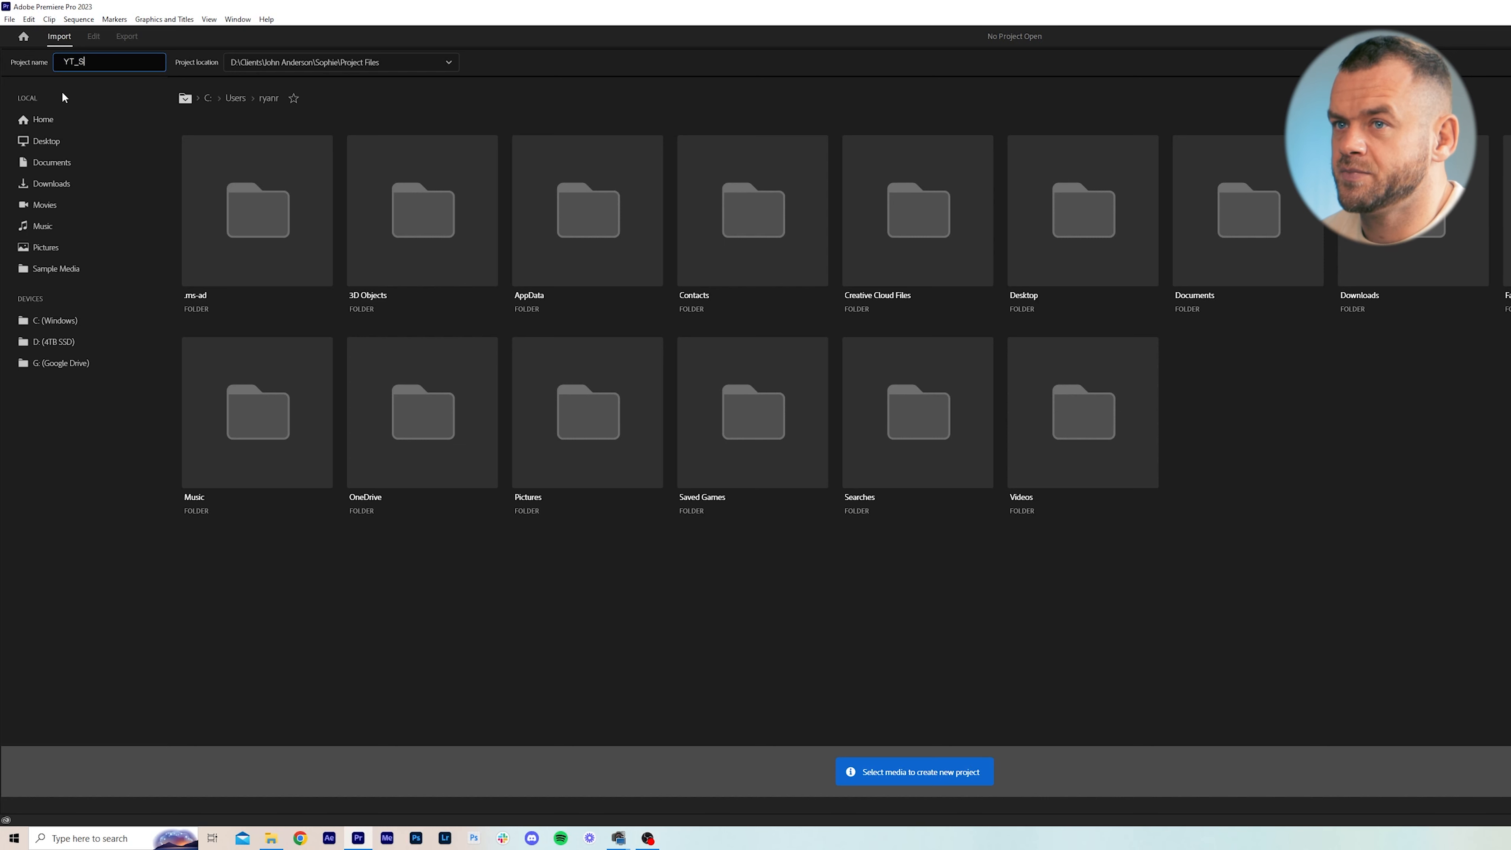
text(ber_PP)
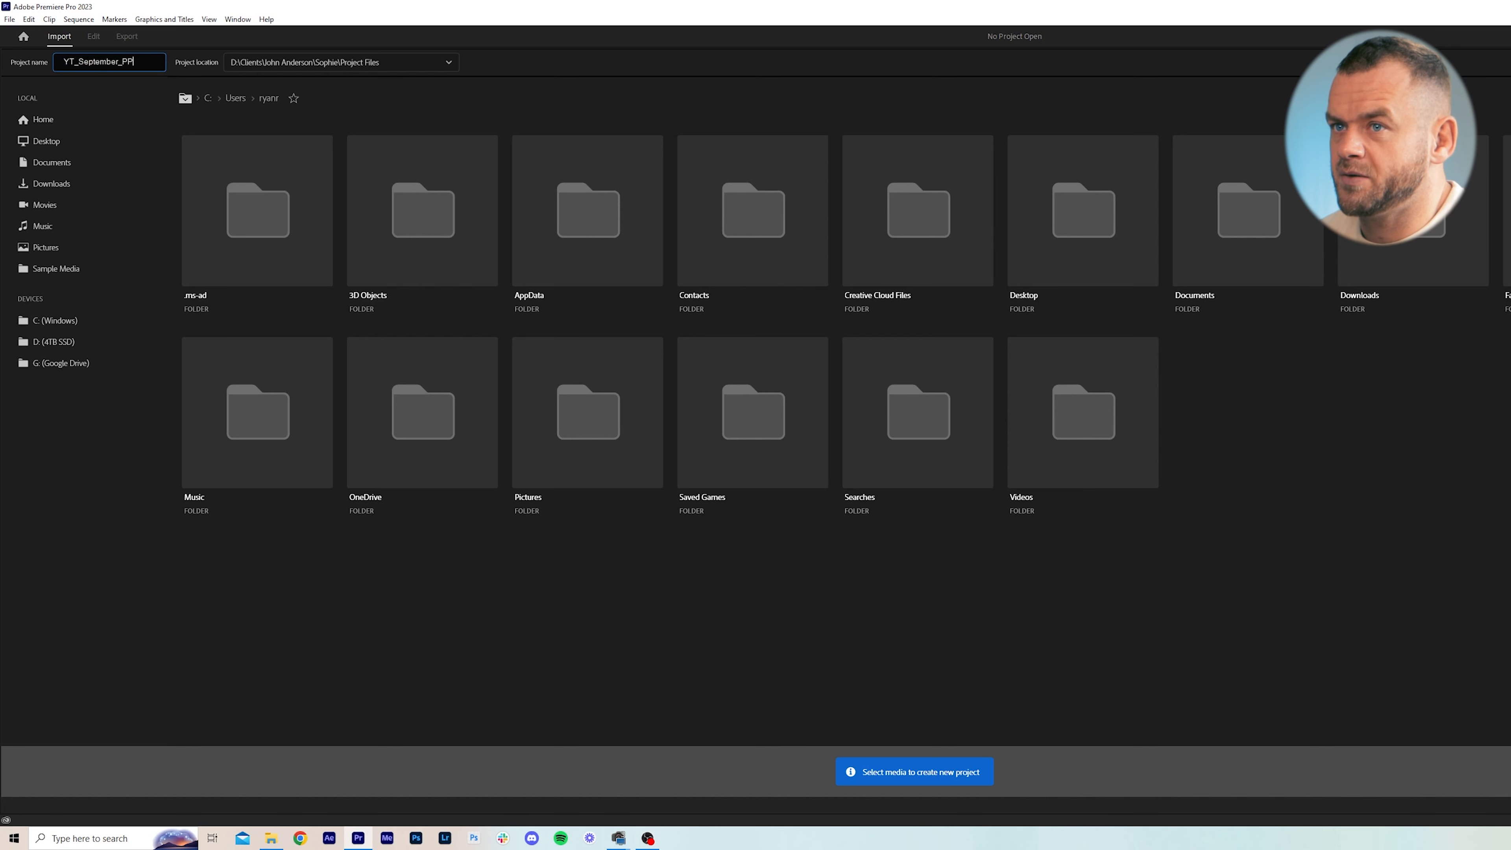
text(Beginners)
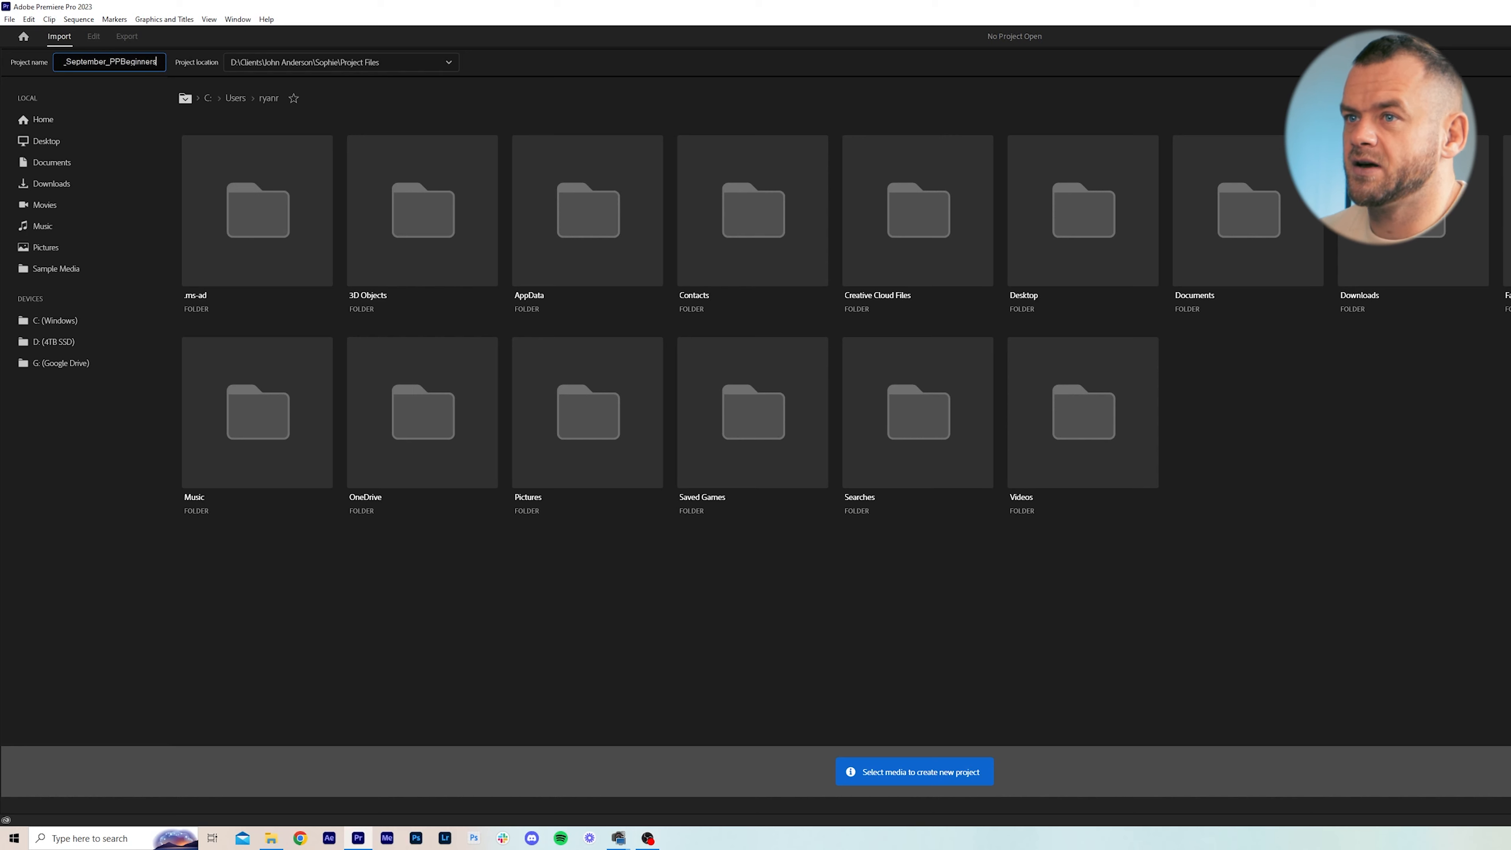
Browse for the project location to the Premiere Pro for Beginners folder inside Youtube, September 23 on drive D.
click(339, 62)
double_click(658, 556)
click(708, 408)
double_click(710, 408)
double_click(714, 297)
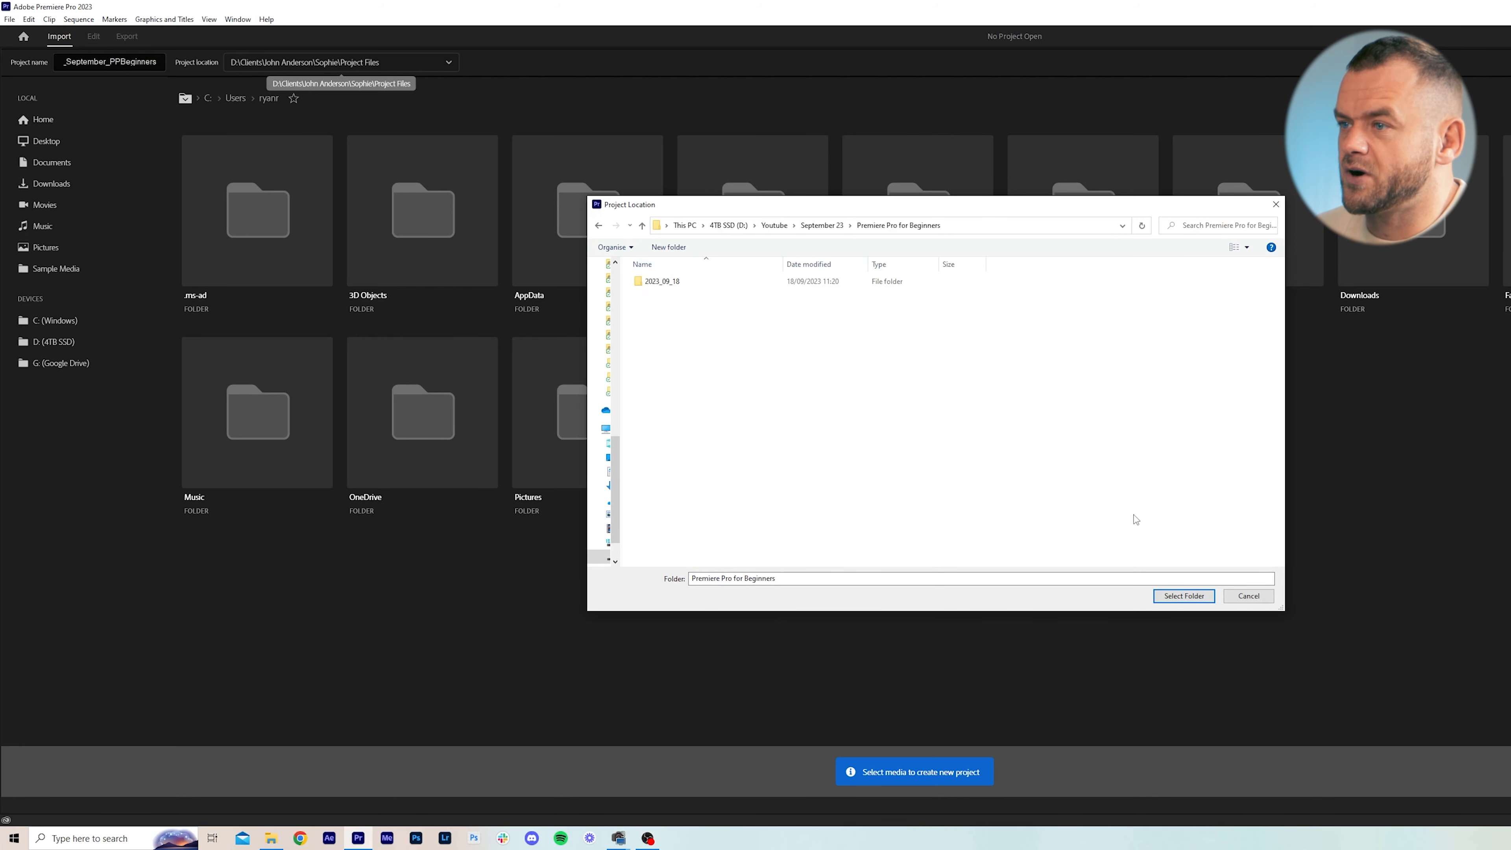
Create a new subfolder named Project Files inside Premiere Pro for Beginners for saving the project.
right_click(734, 372)
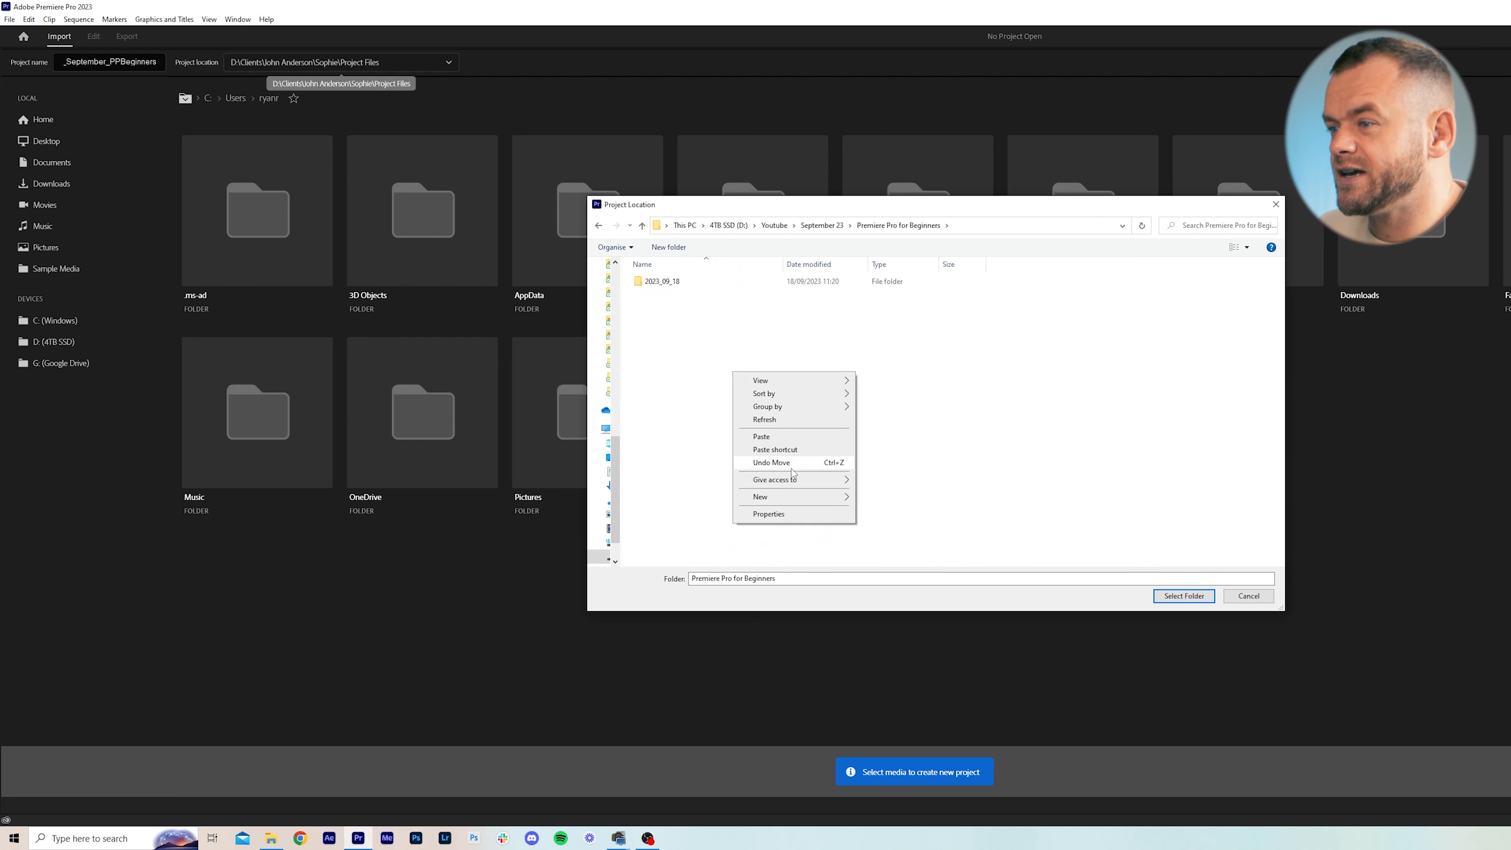
mouse_move(799, 505)
click(885, 497)
text(Proje)
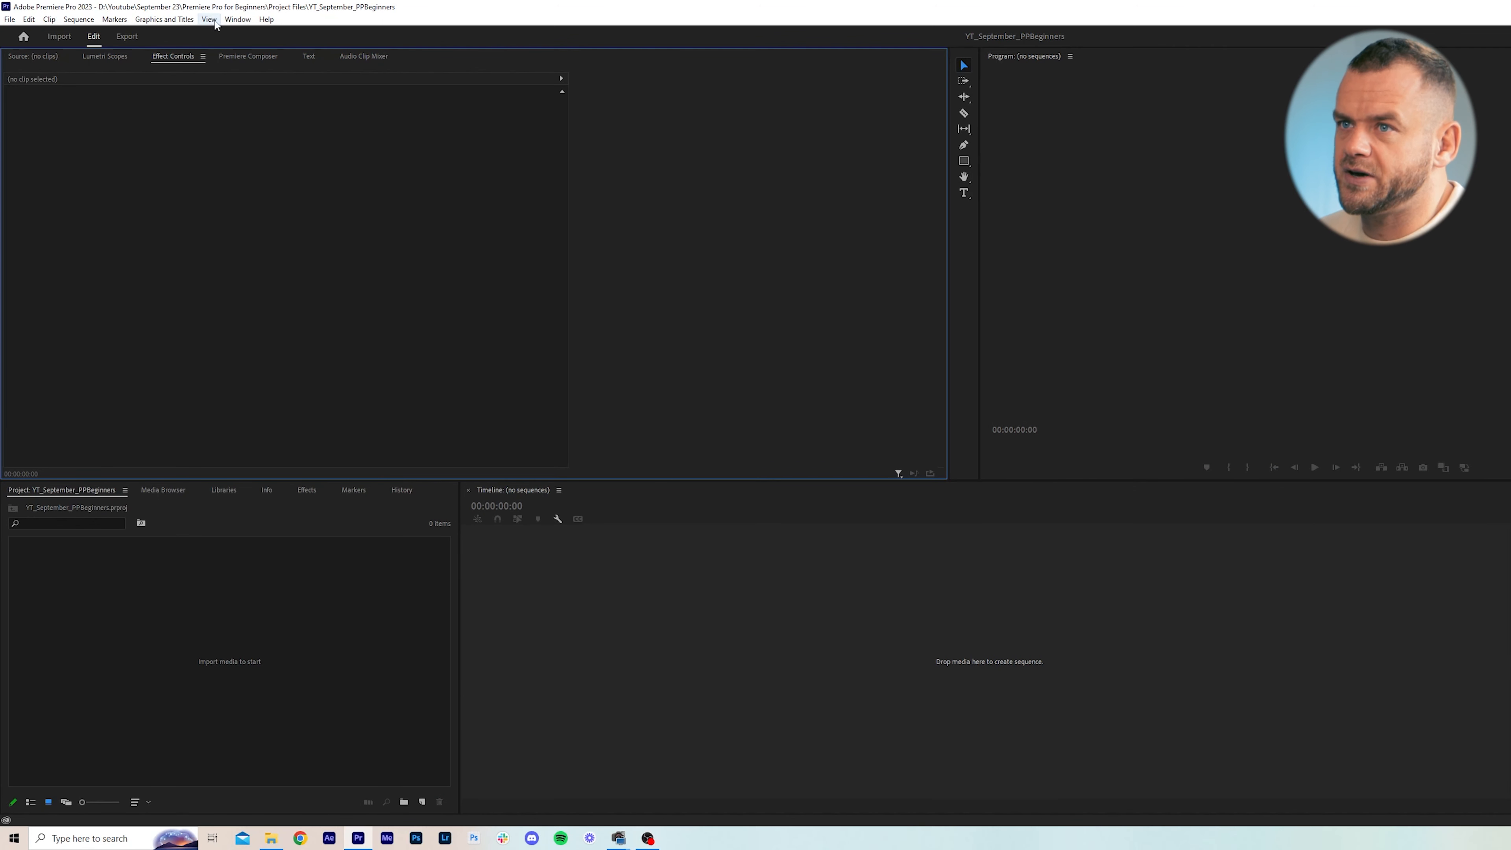
Switch the workspace to Editing.
click(238, 20)
mouse_move(333, 33)
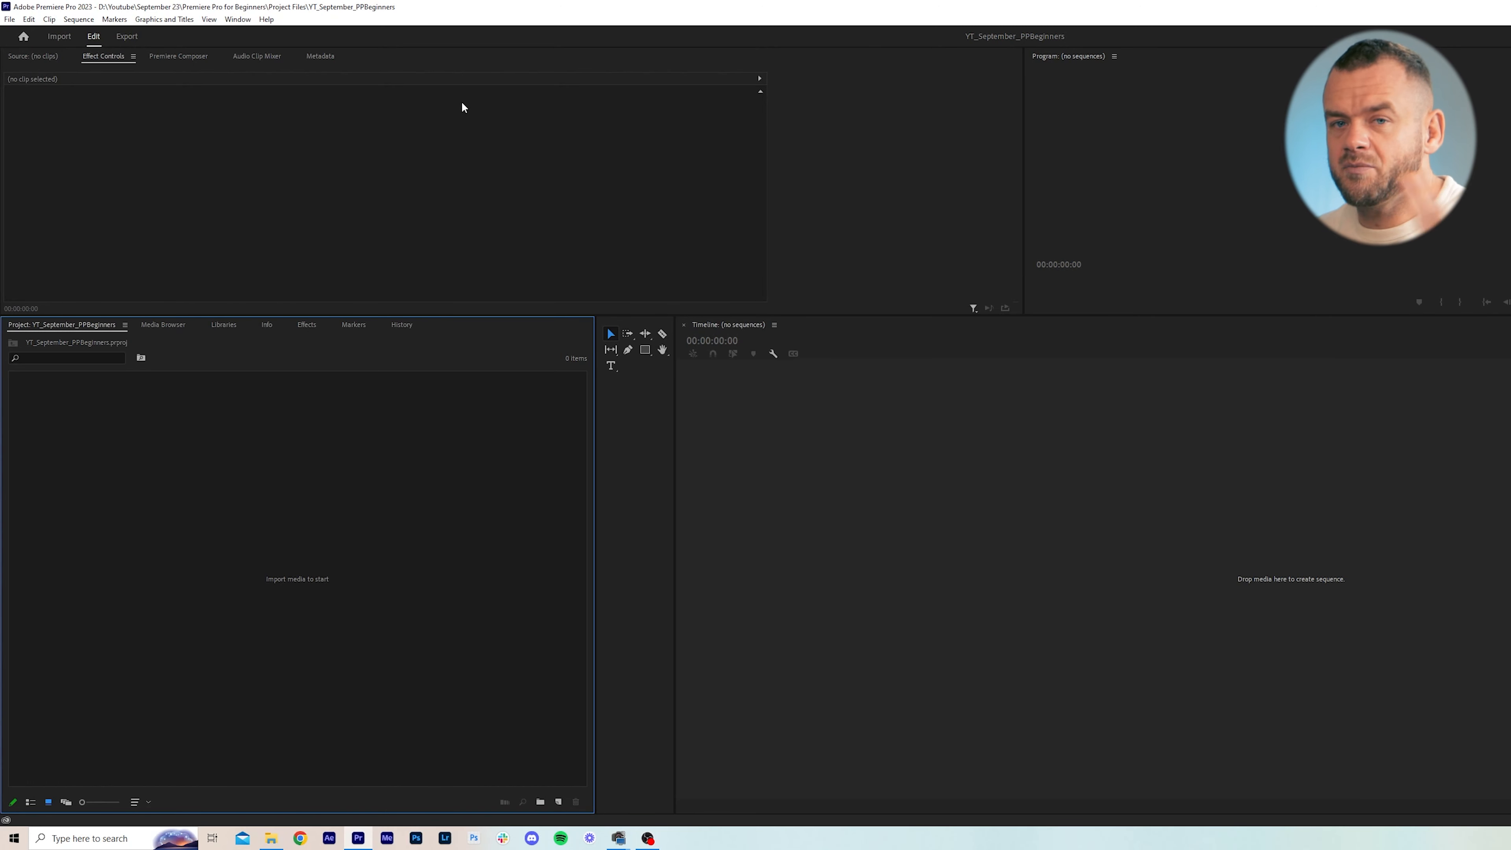
Shrink the program window out of full screen, resize it over the desktop and maximize it again.
double_click(461, 10)
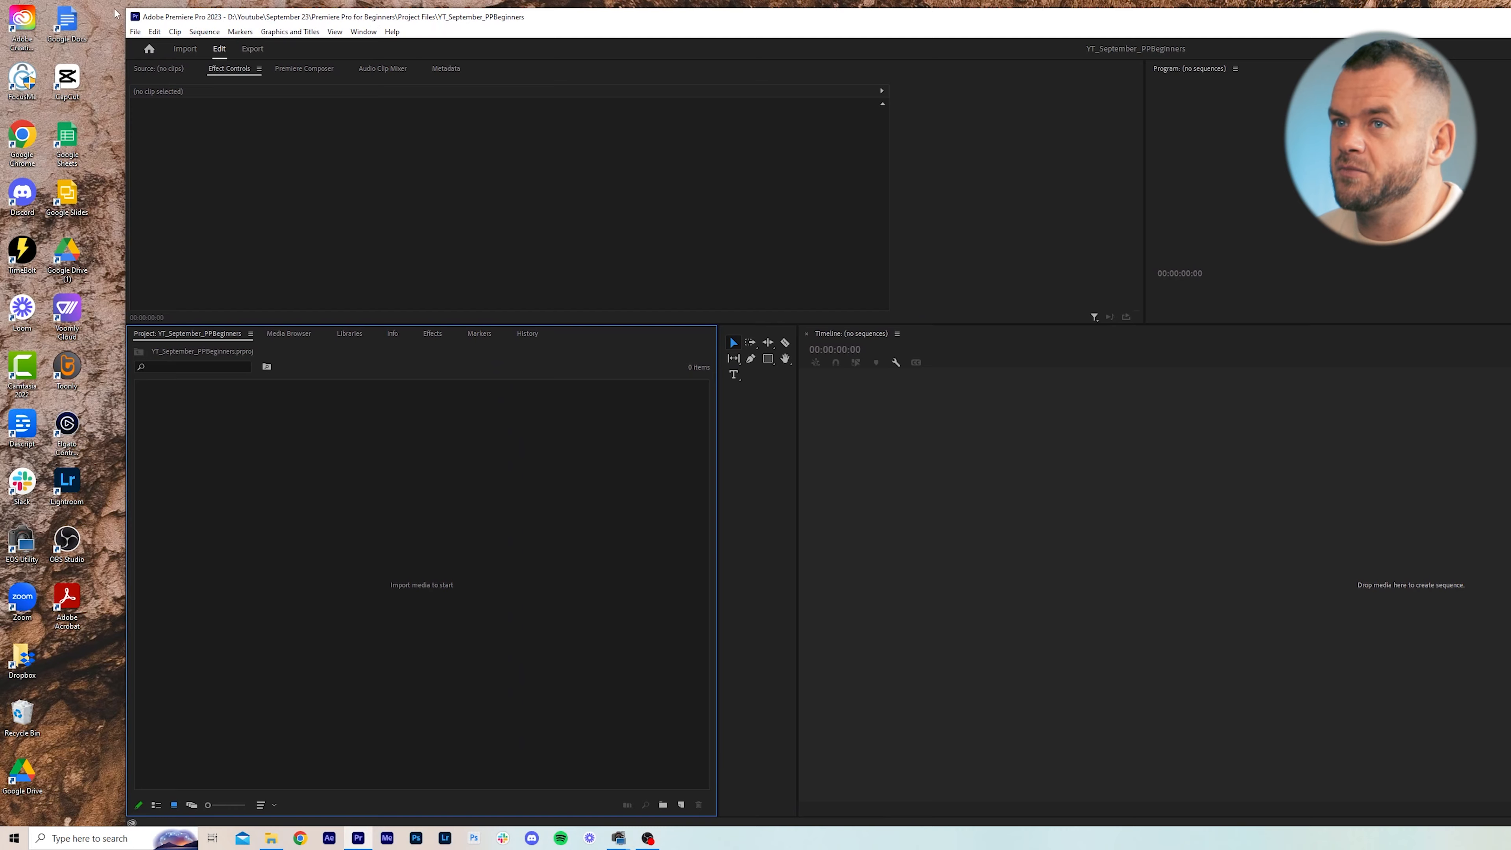
drag(126, 8, 604, 80)
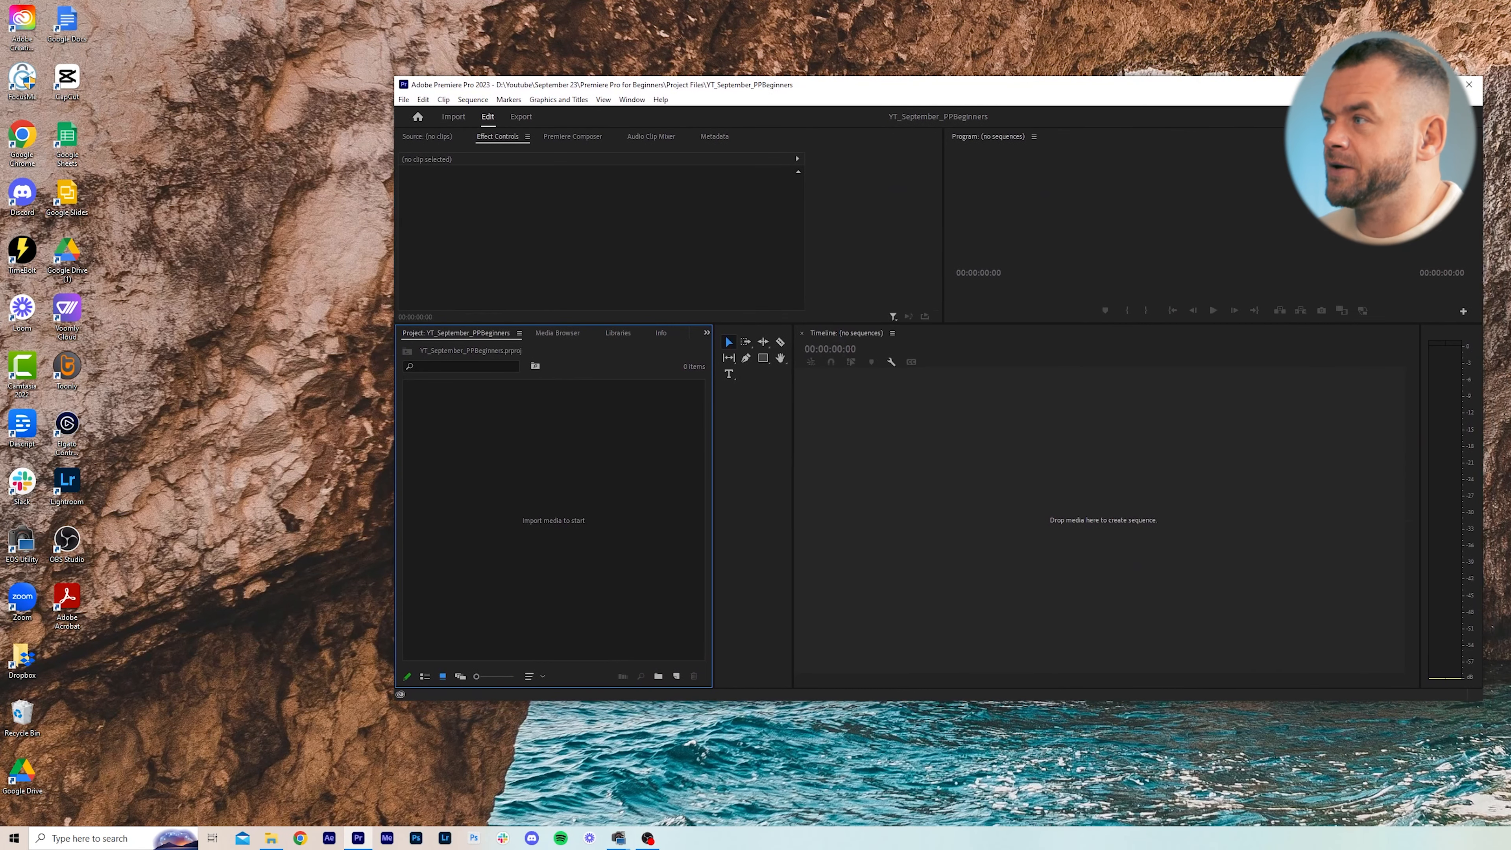
double_click(1158, 85)
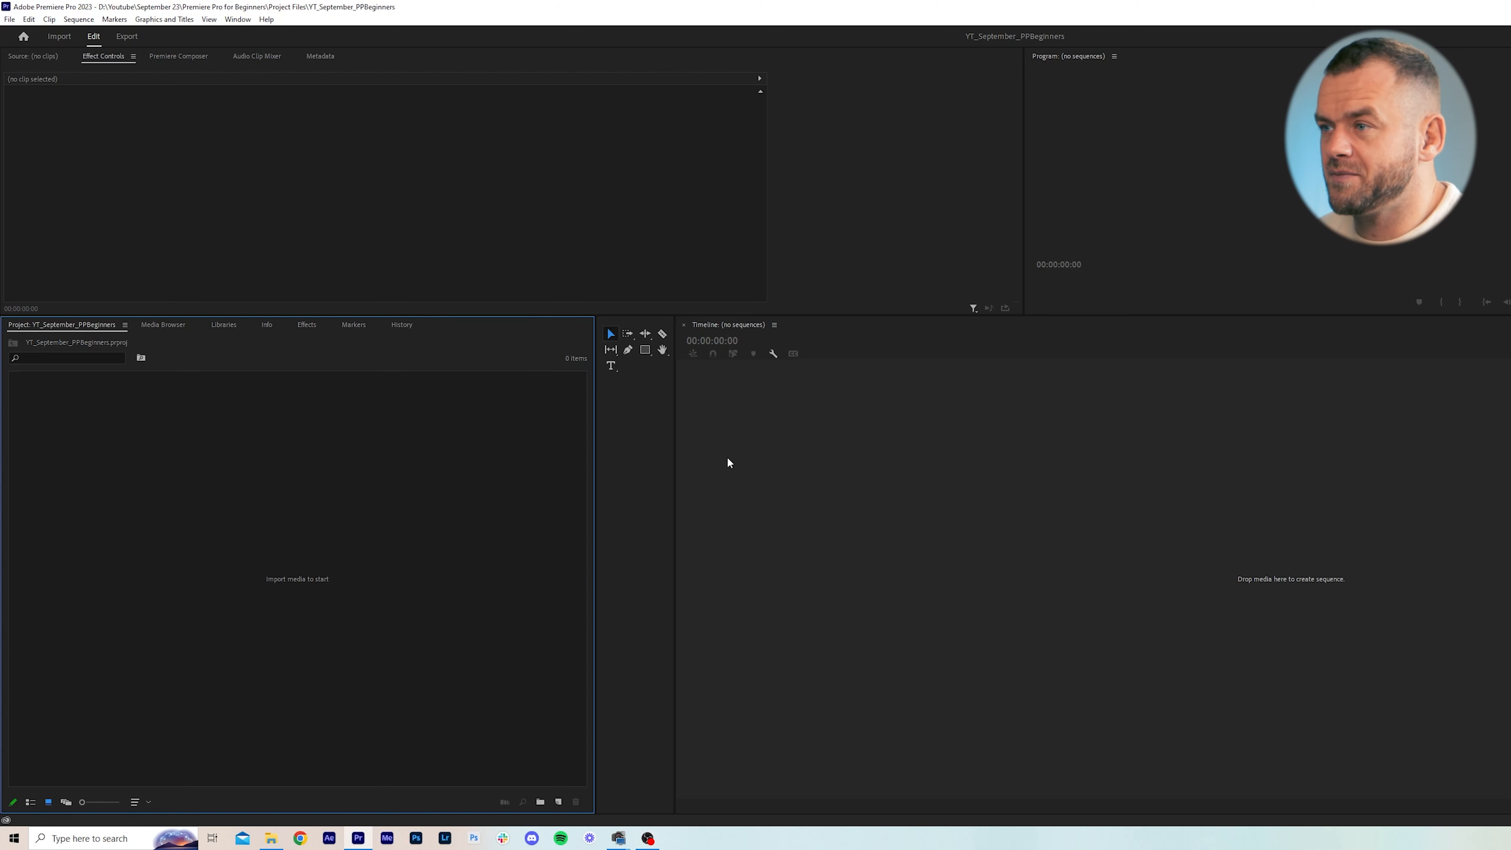
click(868, 468)
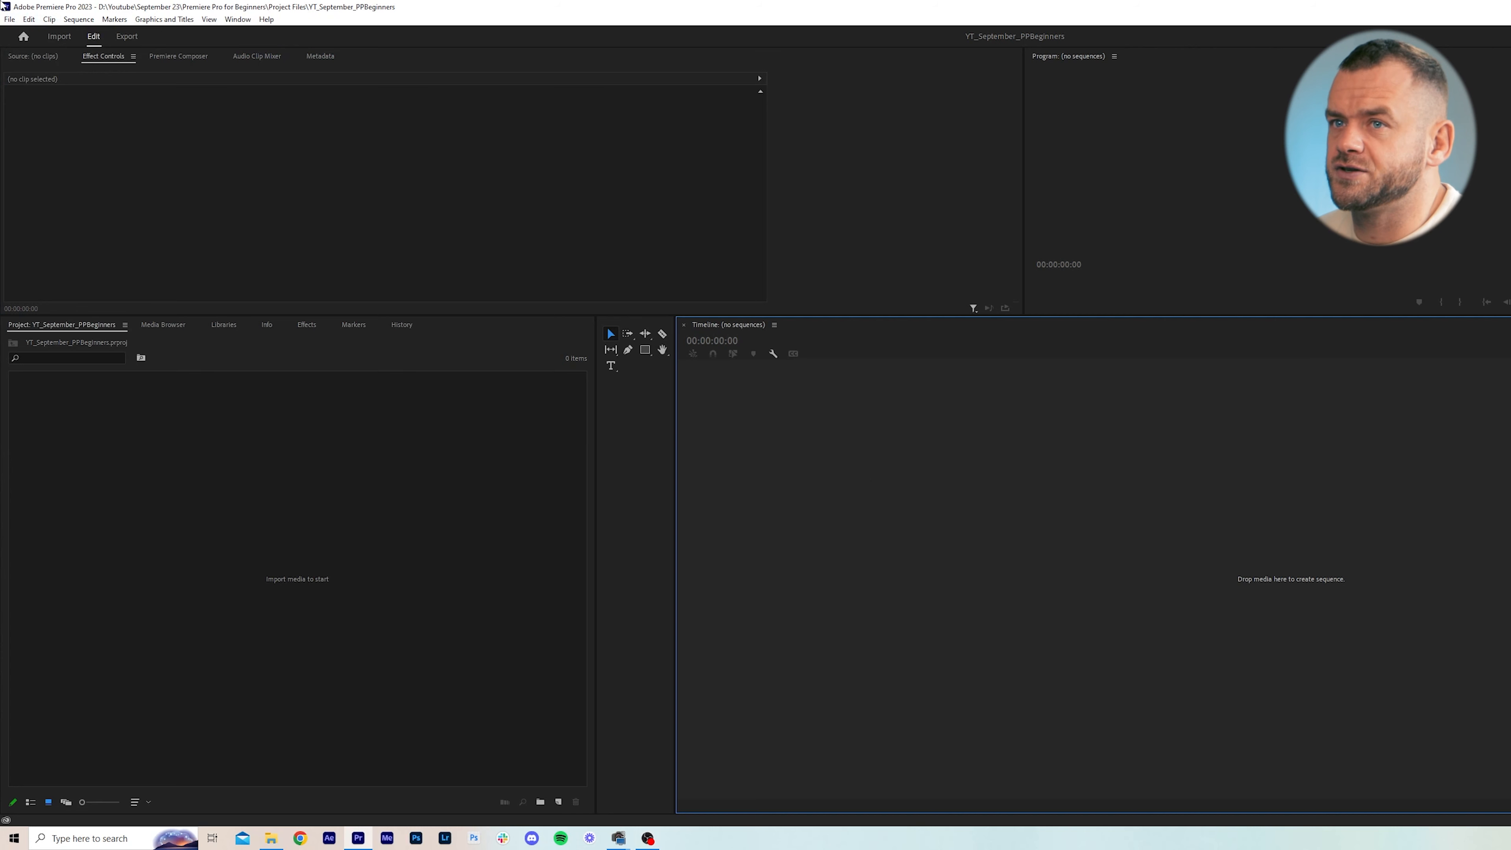
Check how often projects are saved automatically in the Auto Save preferences and accept the settings.
click(29, 18)
mouse_move(125, 412)
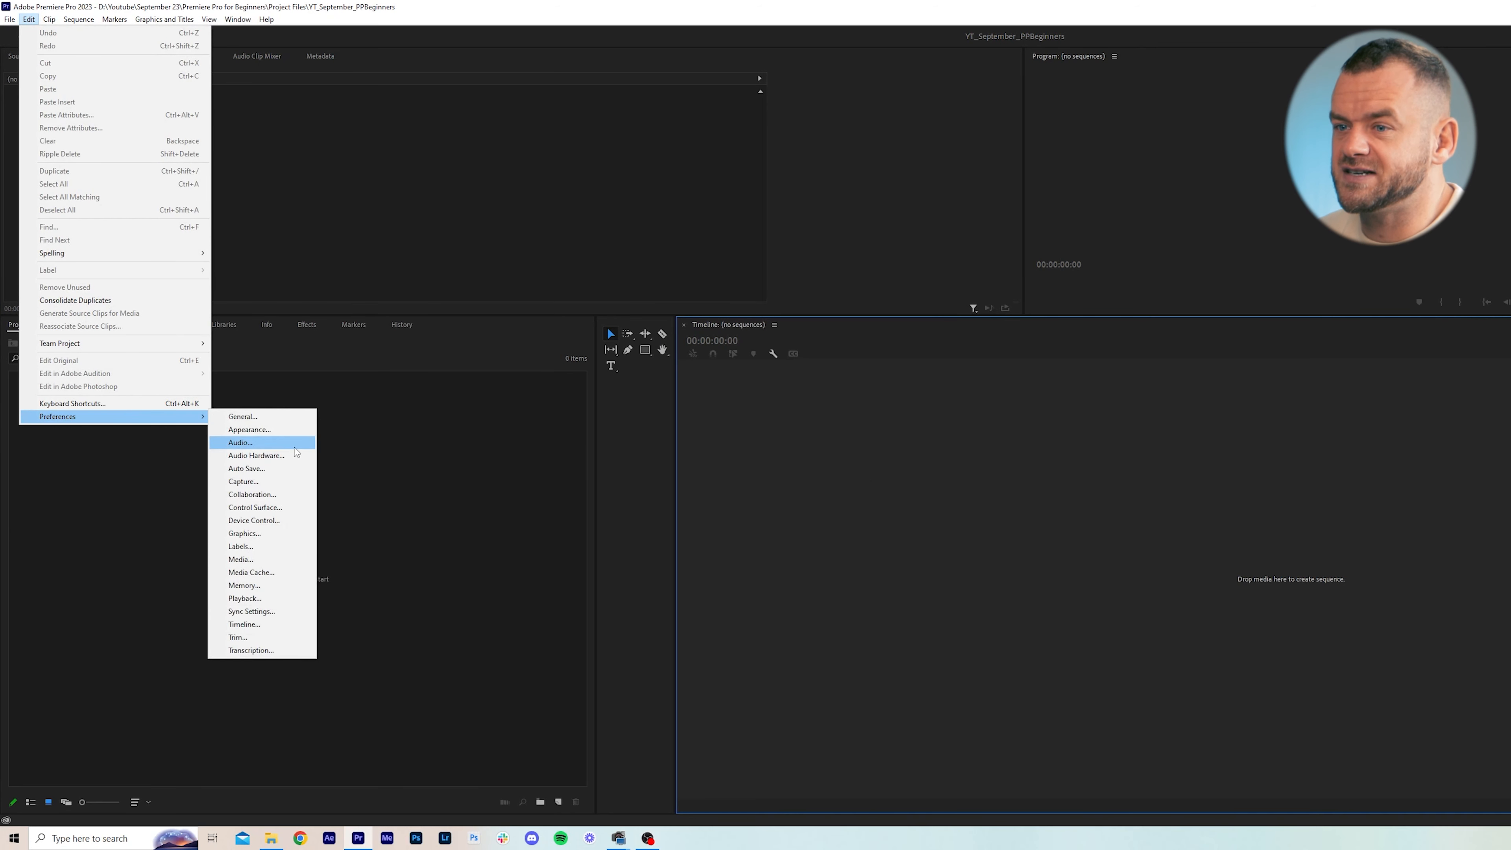
click(291, 467)
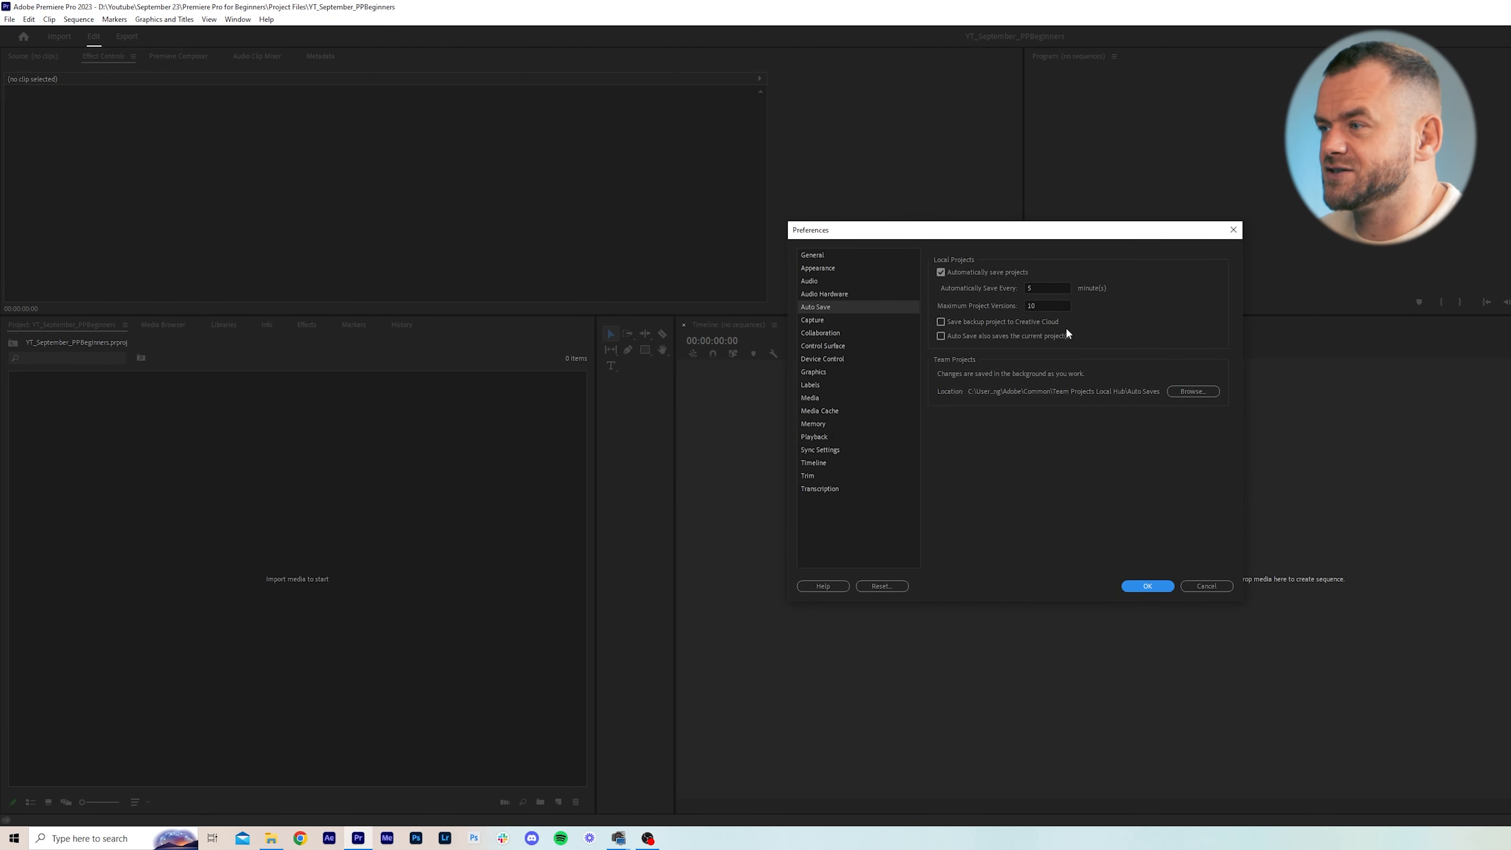
click(1043, 287)
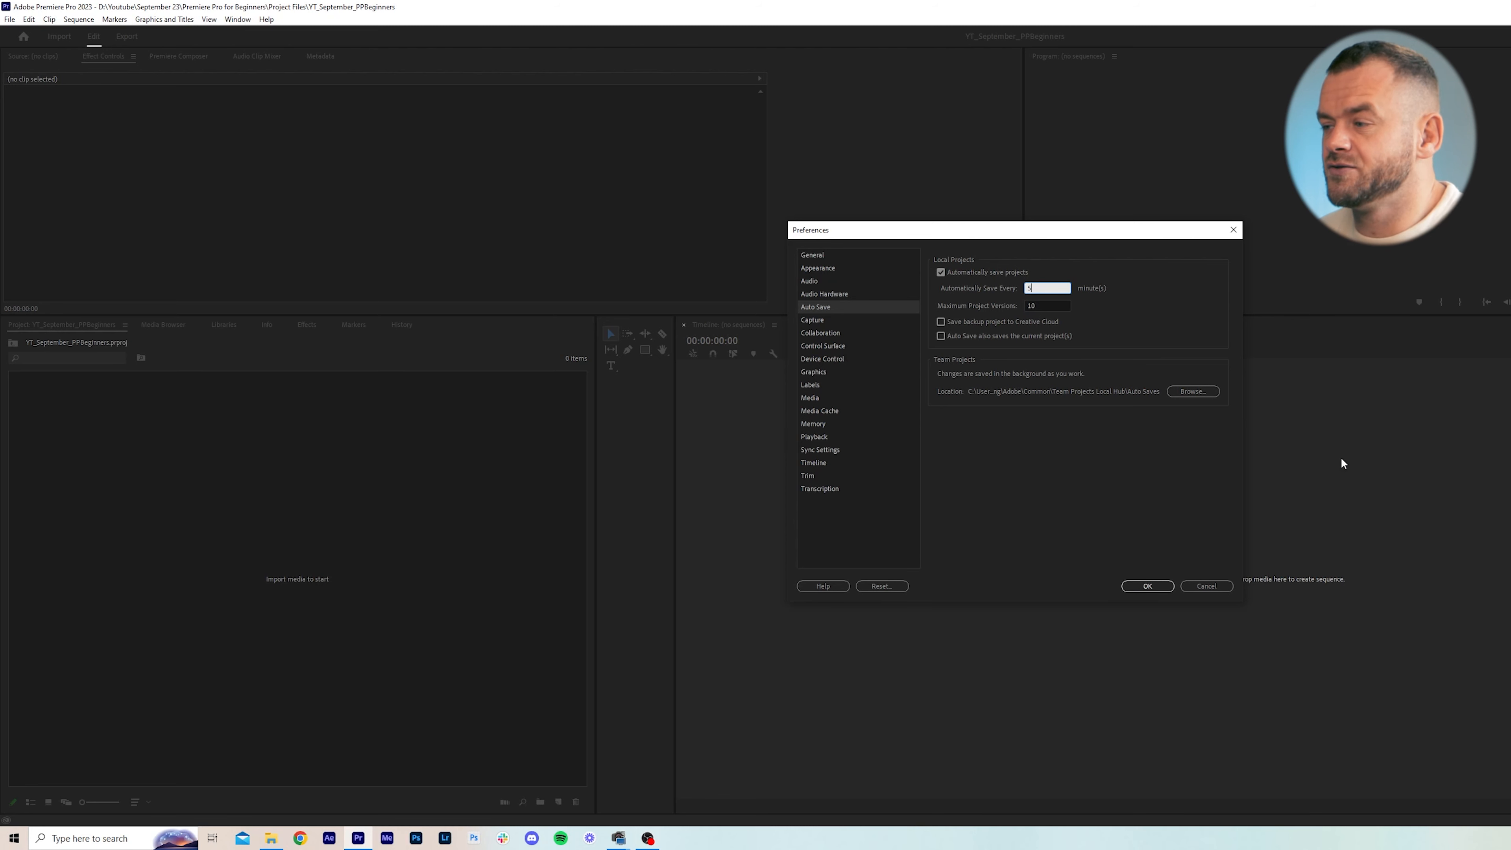
click(1162, 587)
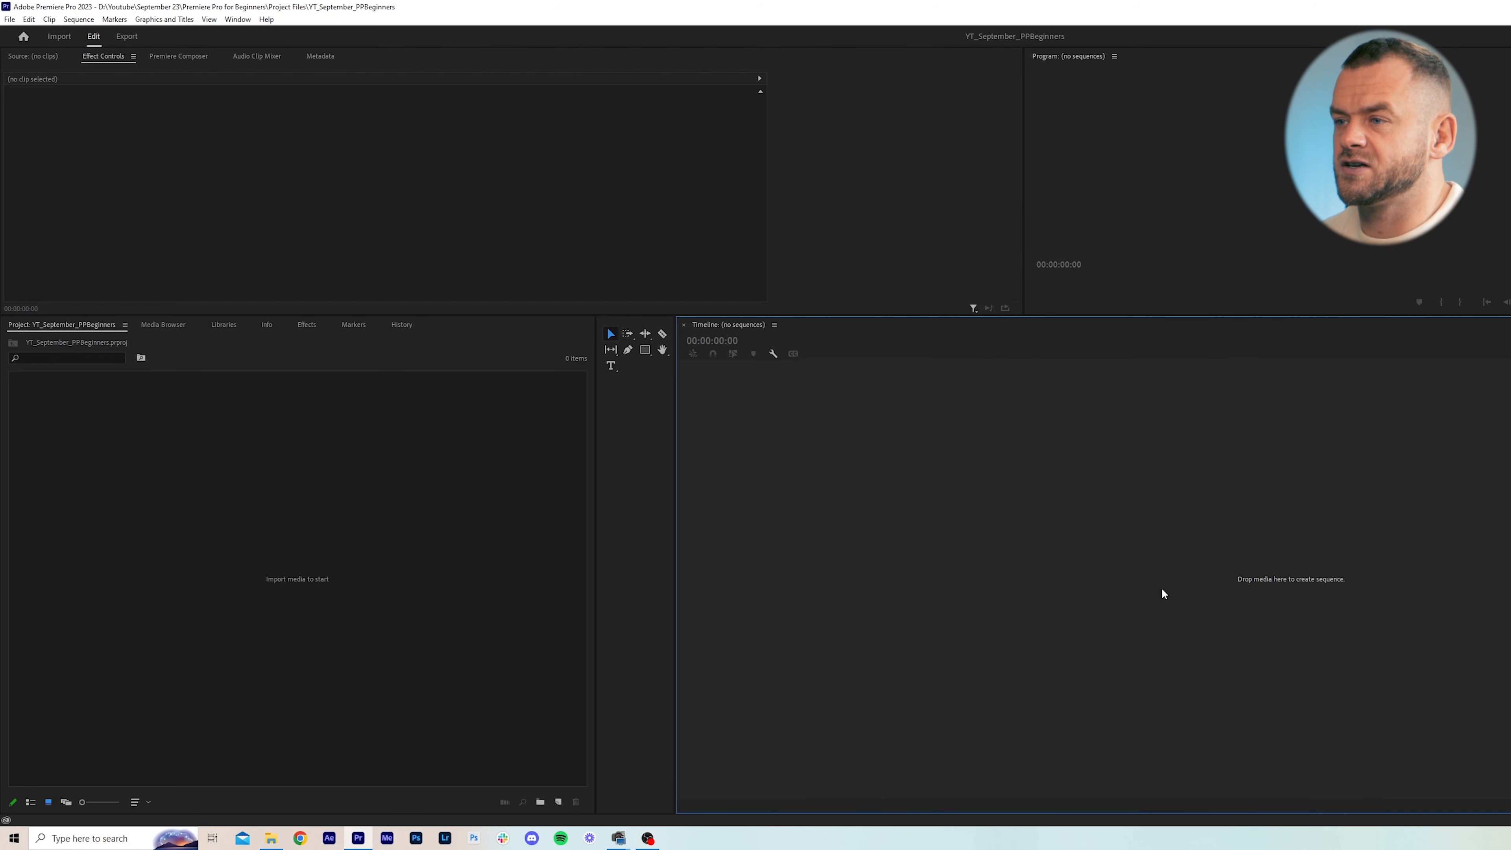
click(671, 139)
click(883, 486)
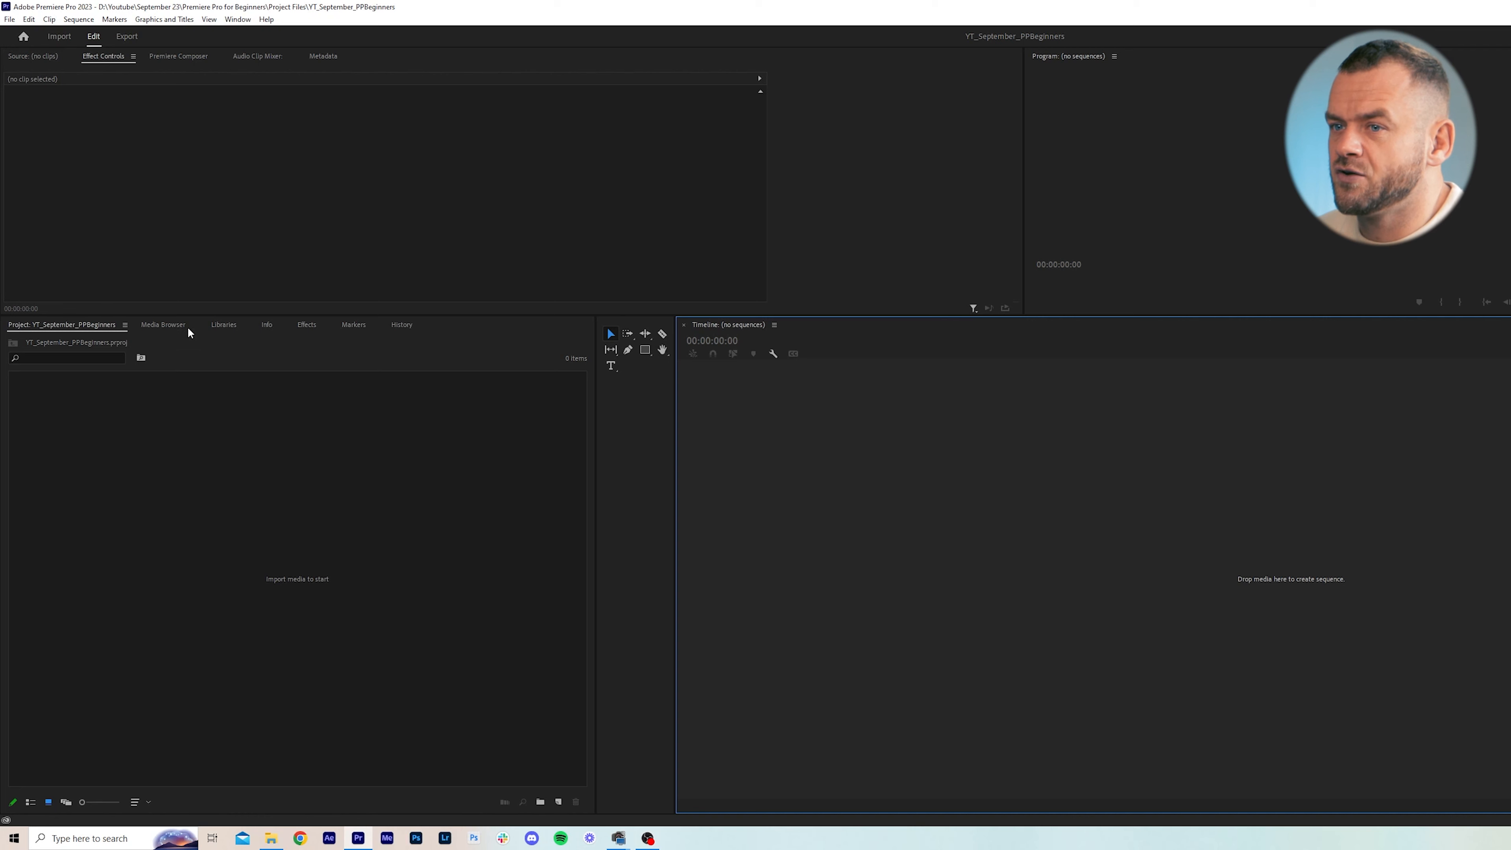
click(168, 325)
click(66, 325)
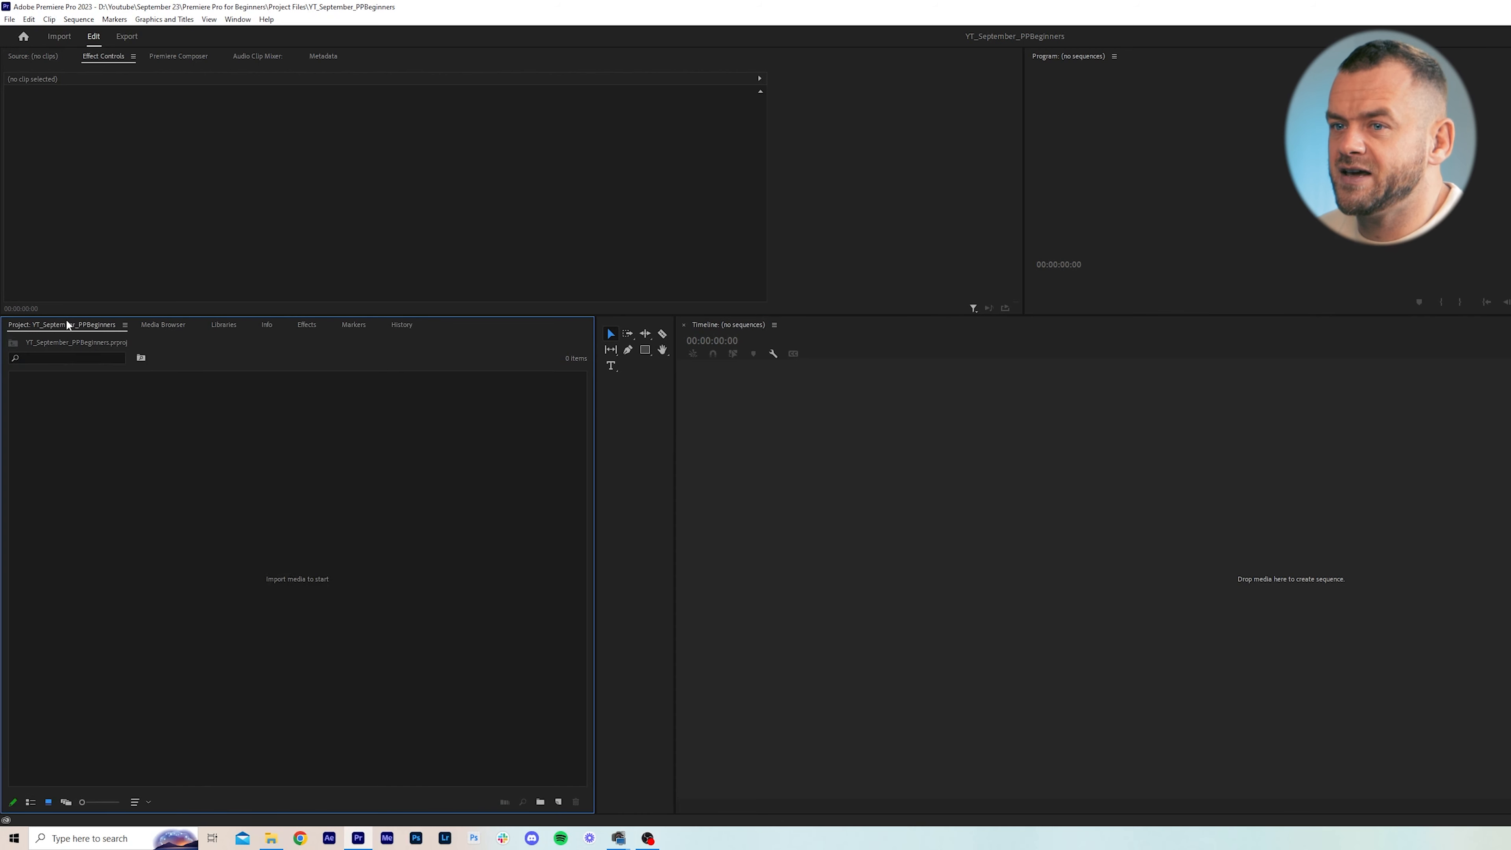
Rearrange the panels by docking the Project group above the timeline and grouping the Program monitor with it.
drag(532, 320, 908, 354)
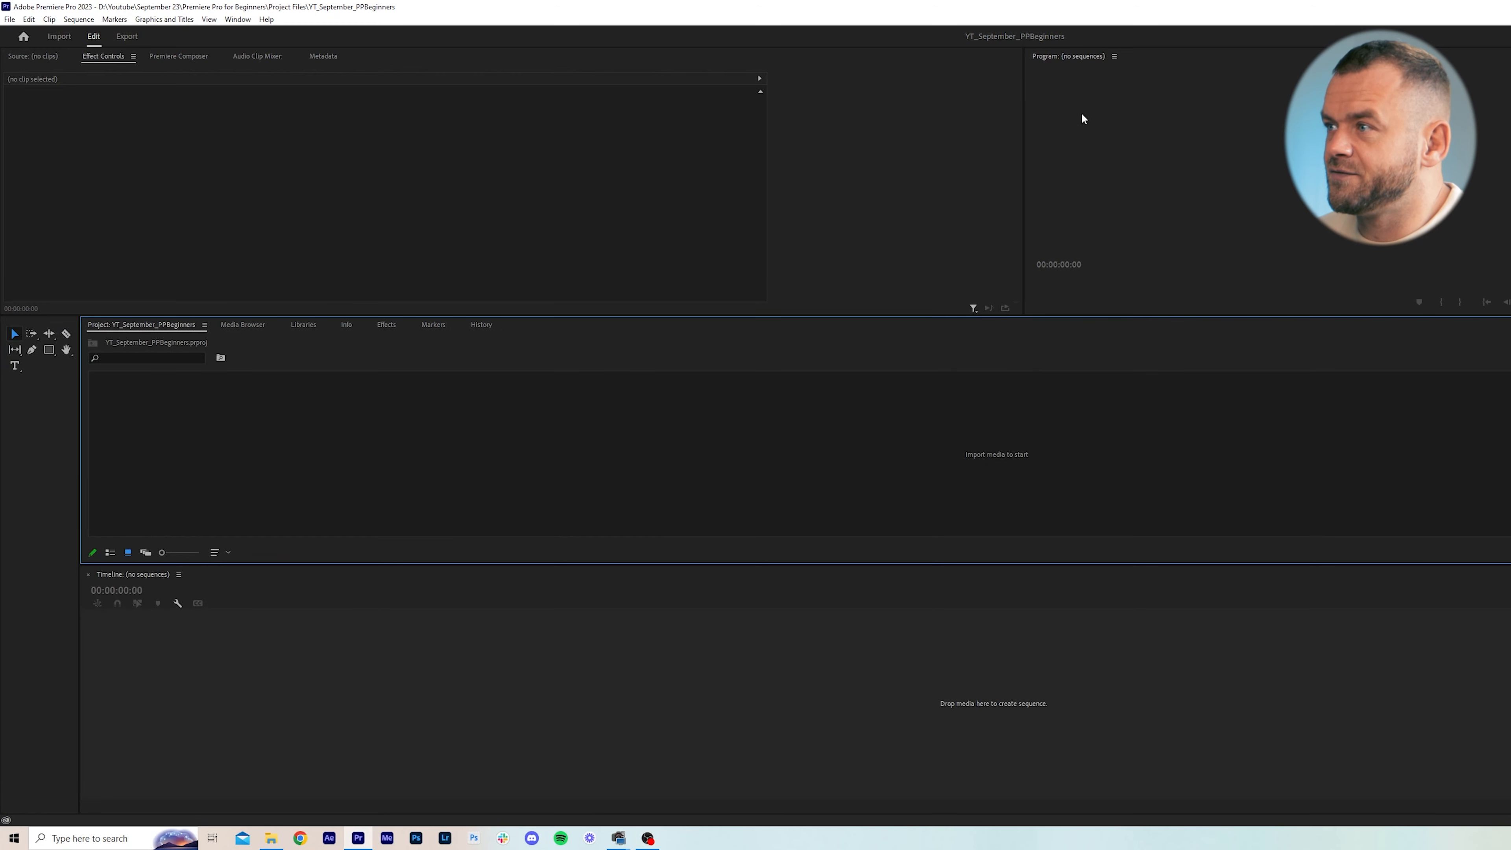
drag(1162, 62, 1090, 386)
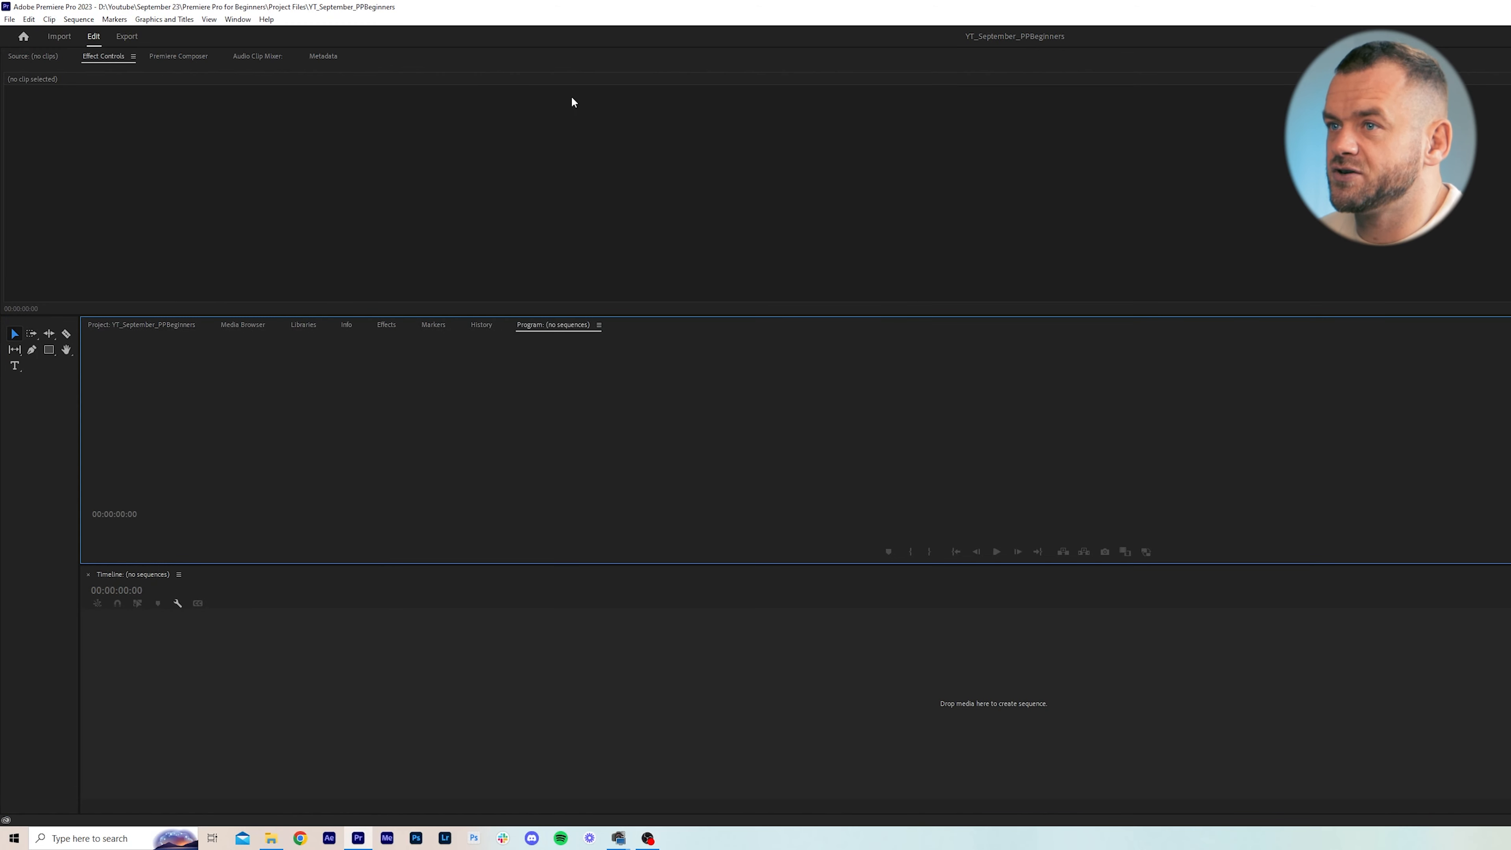
drag(471, 55, 614, 354)
click(754, 647)
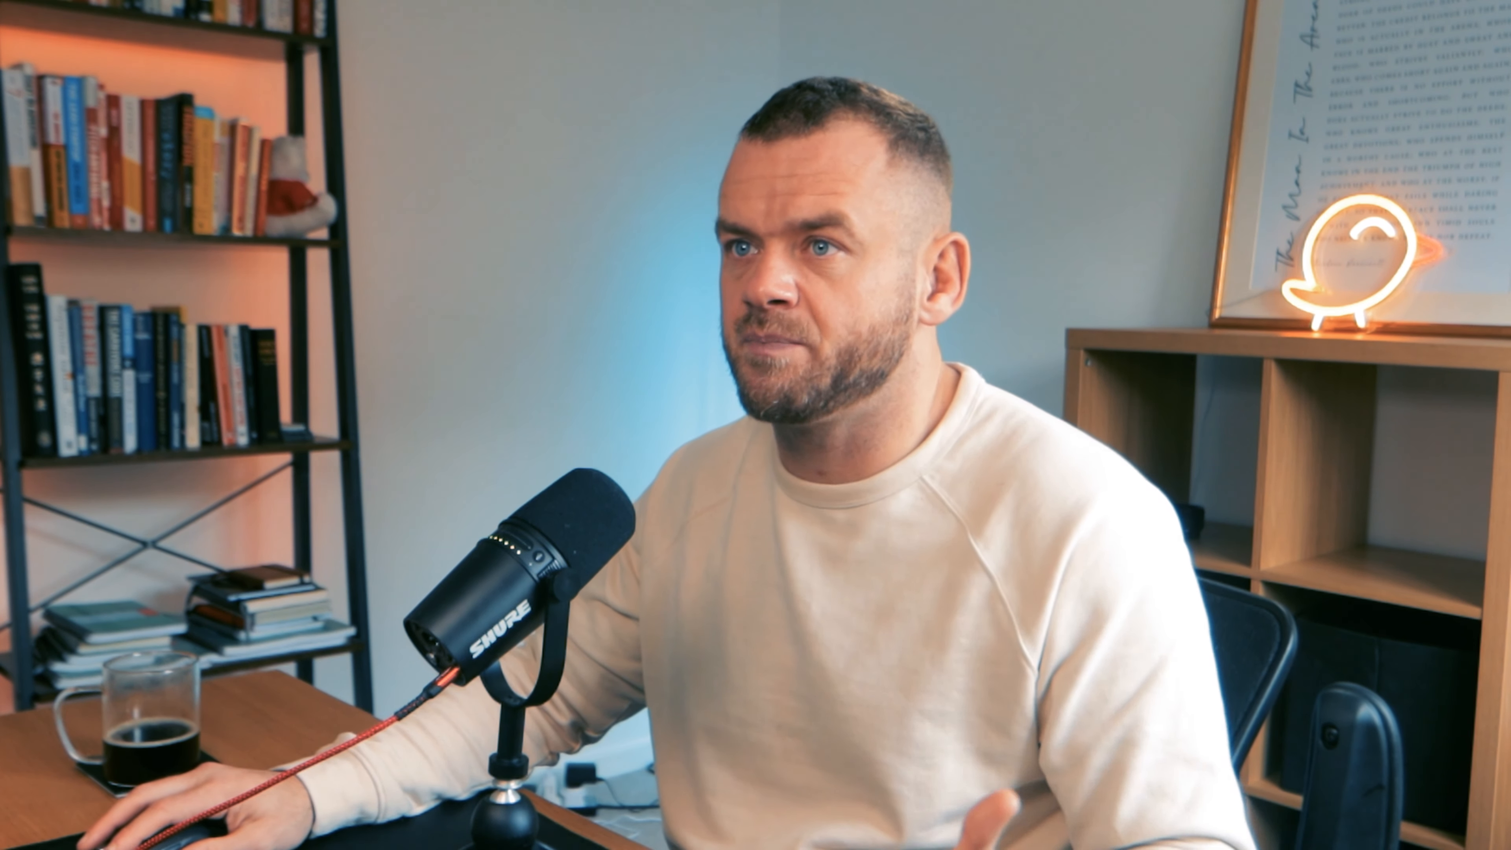
Reset the Editing workspace to its saved layout.
click(237, 19)
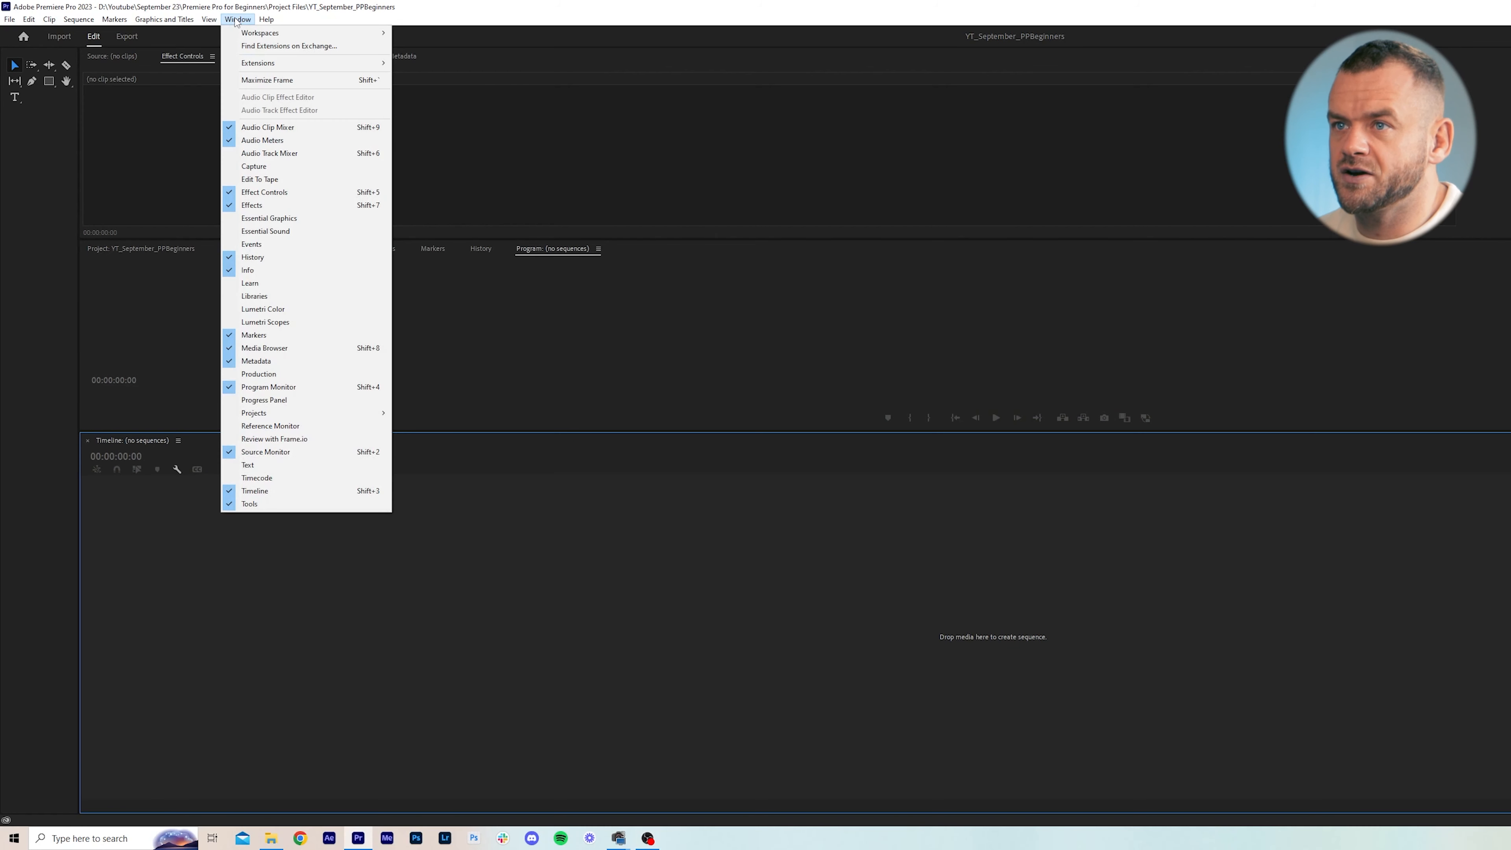
mouse_move(301, 34)
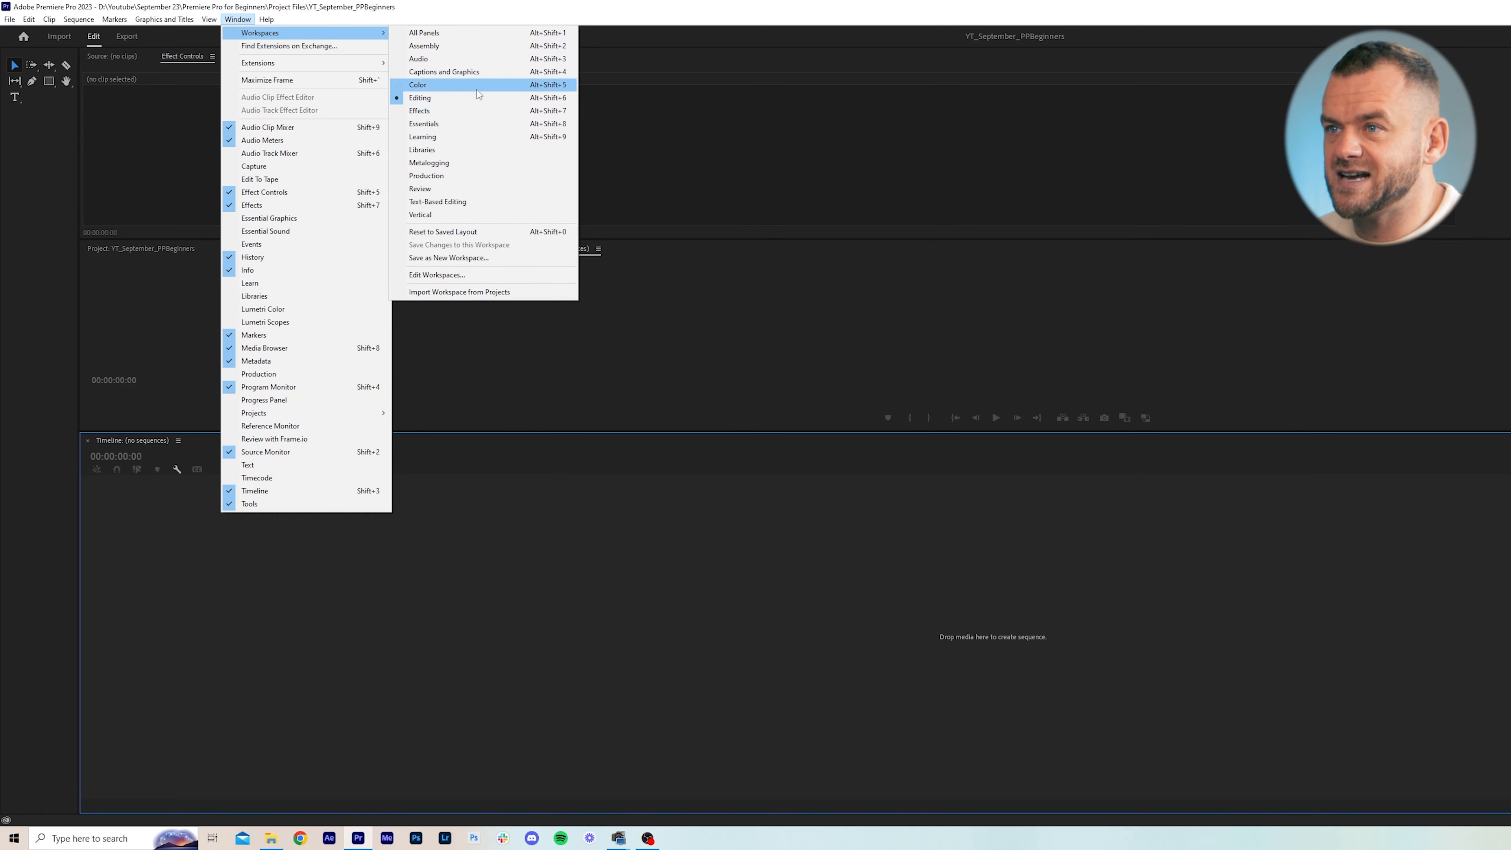
click(494, 234)
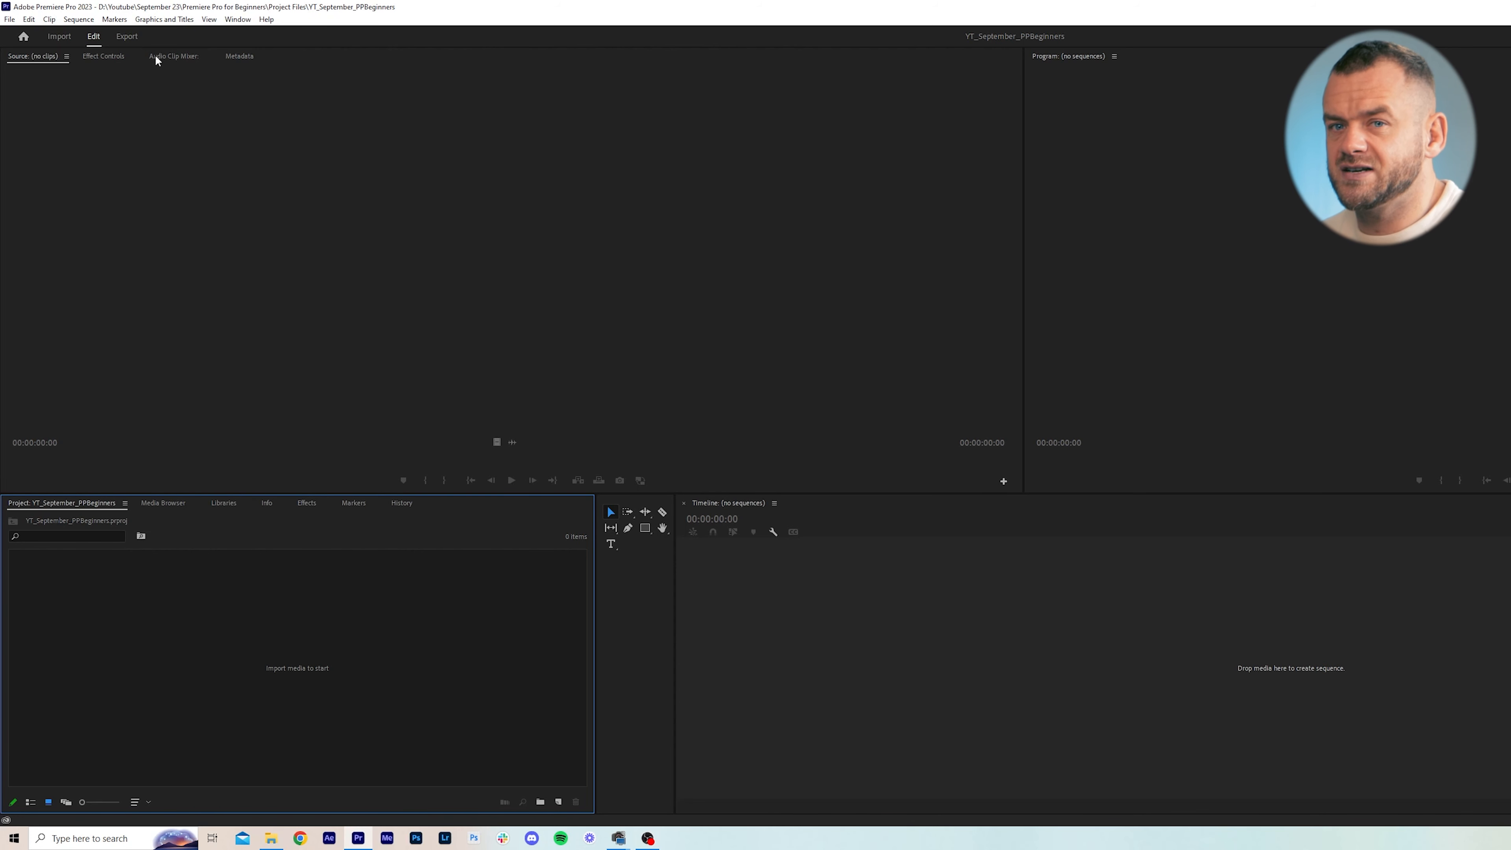
Close the Metadata and Audio Clip Mixer panels.
click(231, 57)
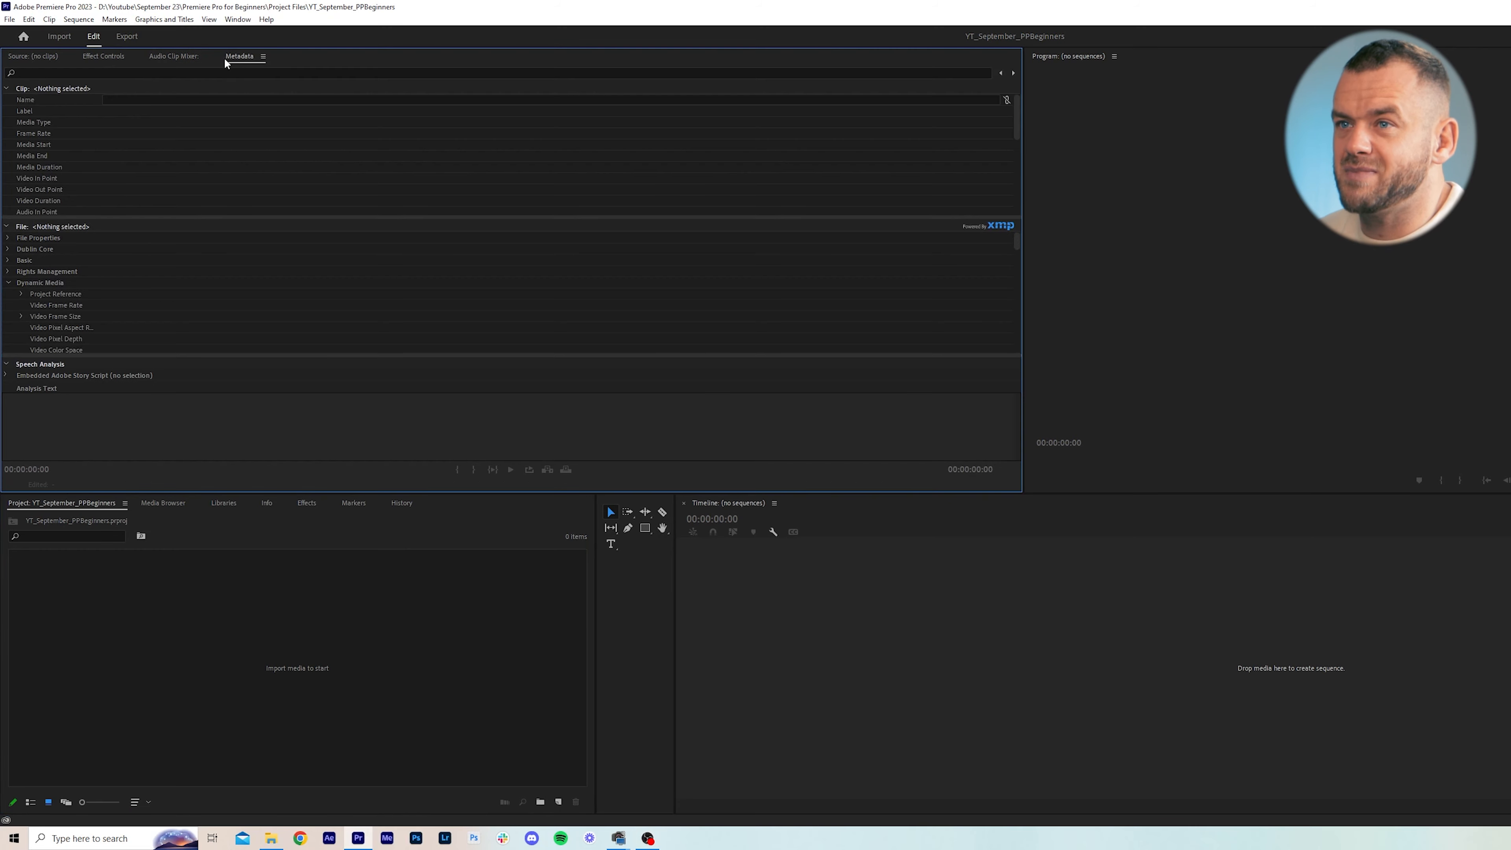
right_click(233, 61)
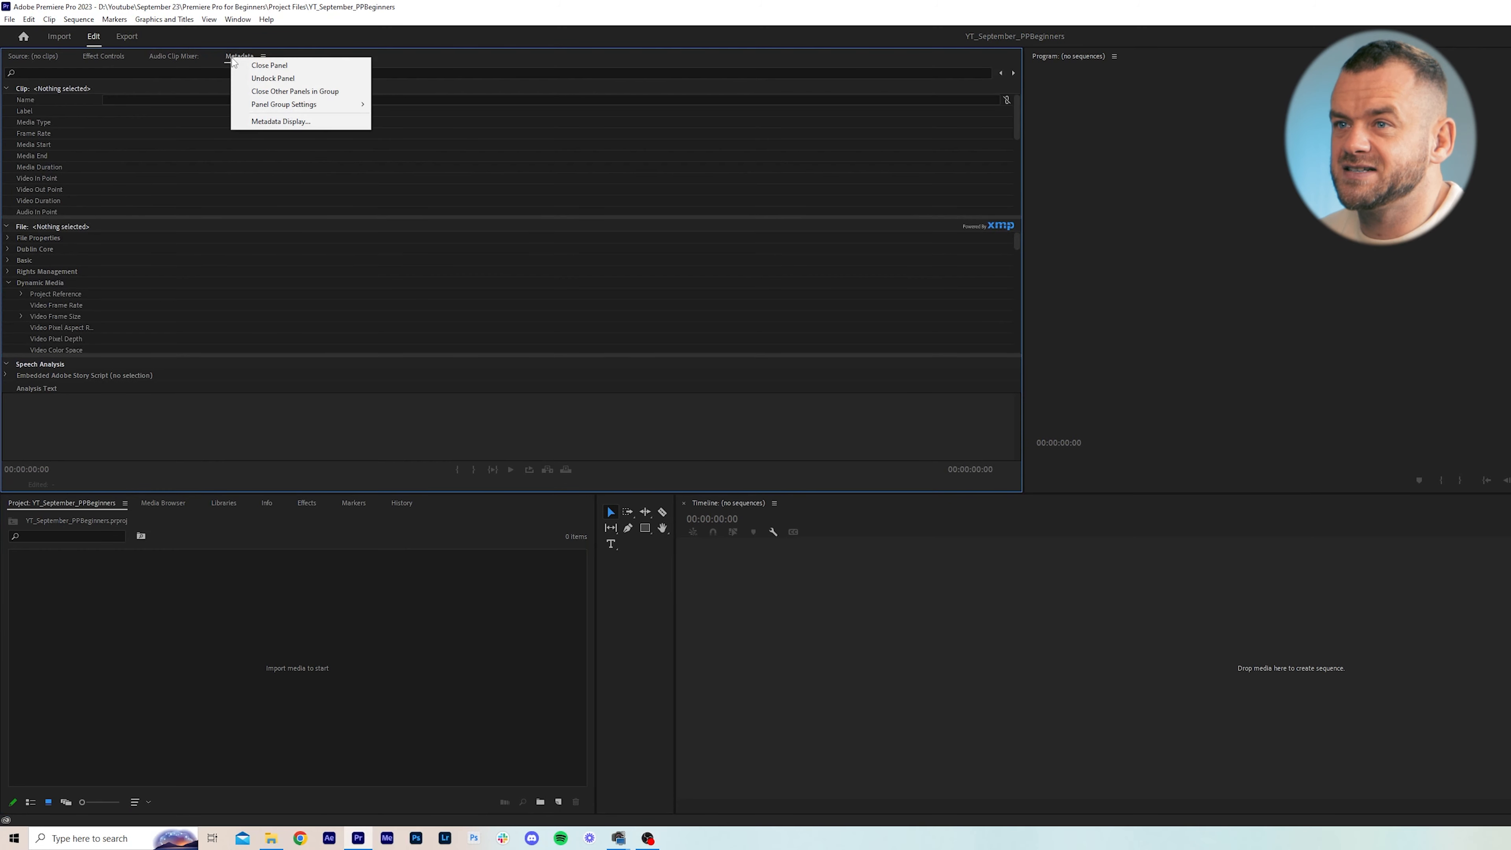
click(314, 70)
right_click(179, 55)
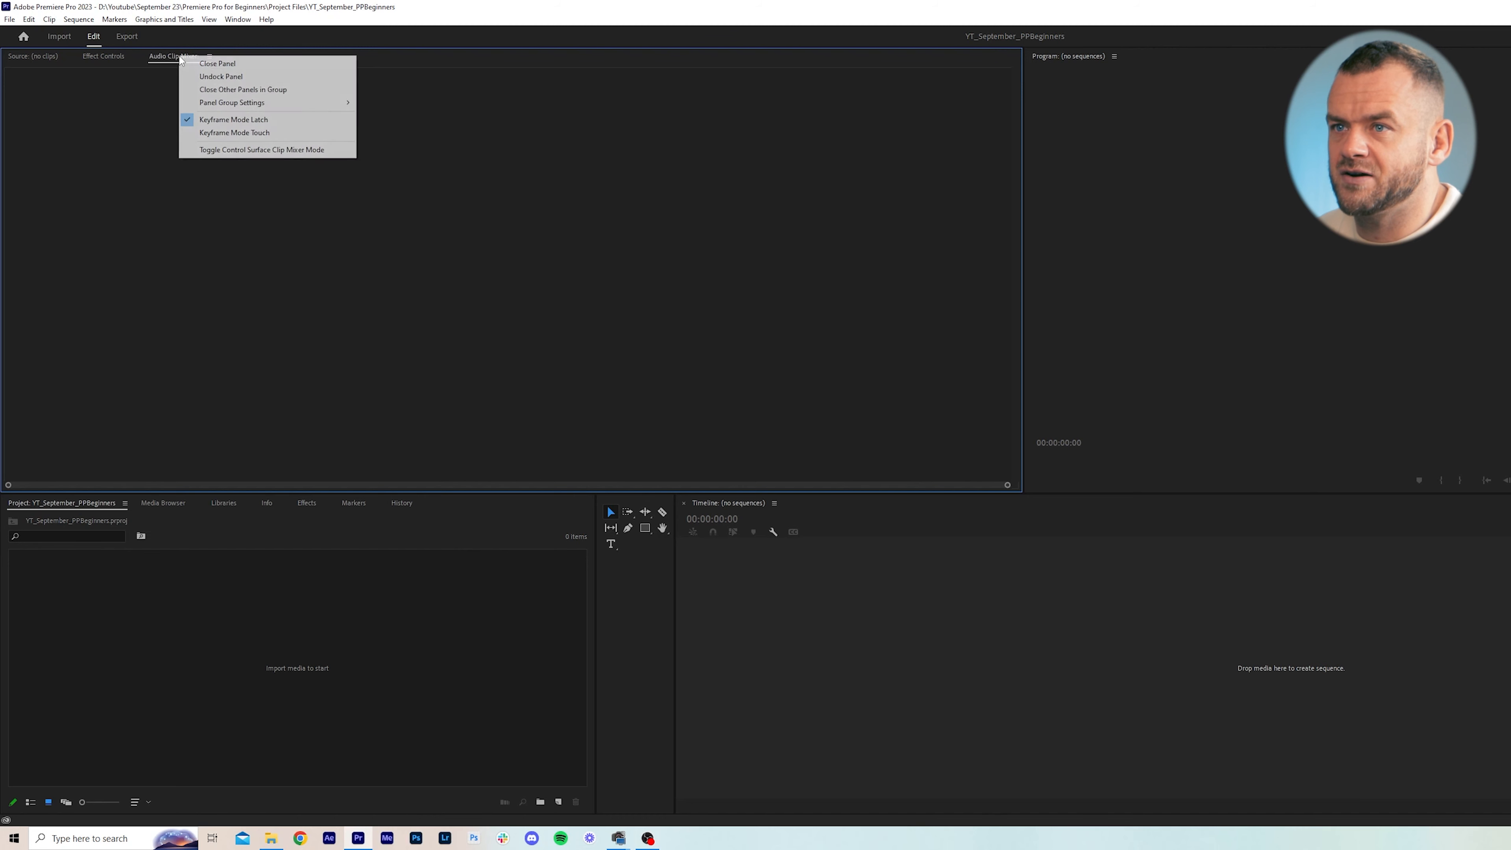
click(216, 64)
Close the Libraries panel in the Project panel group.
click(224, 503)
right_click(225, 504)
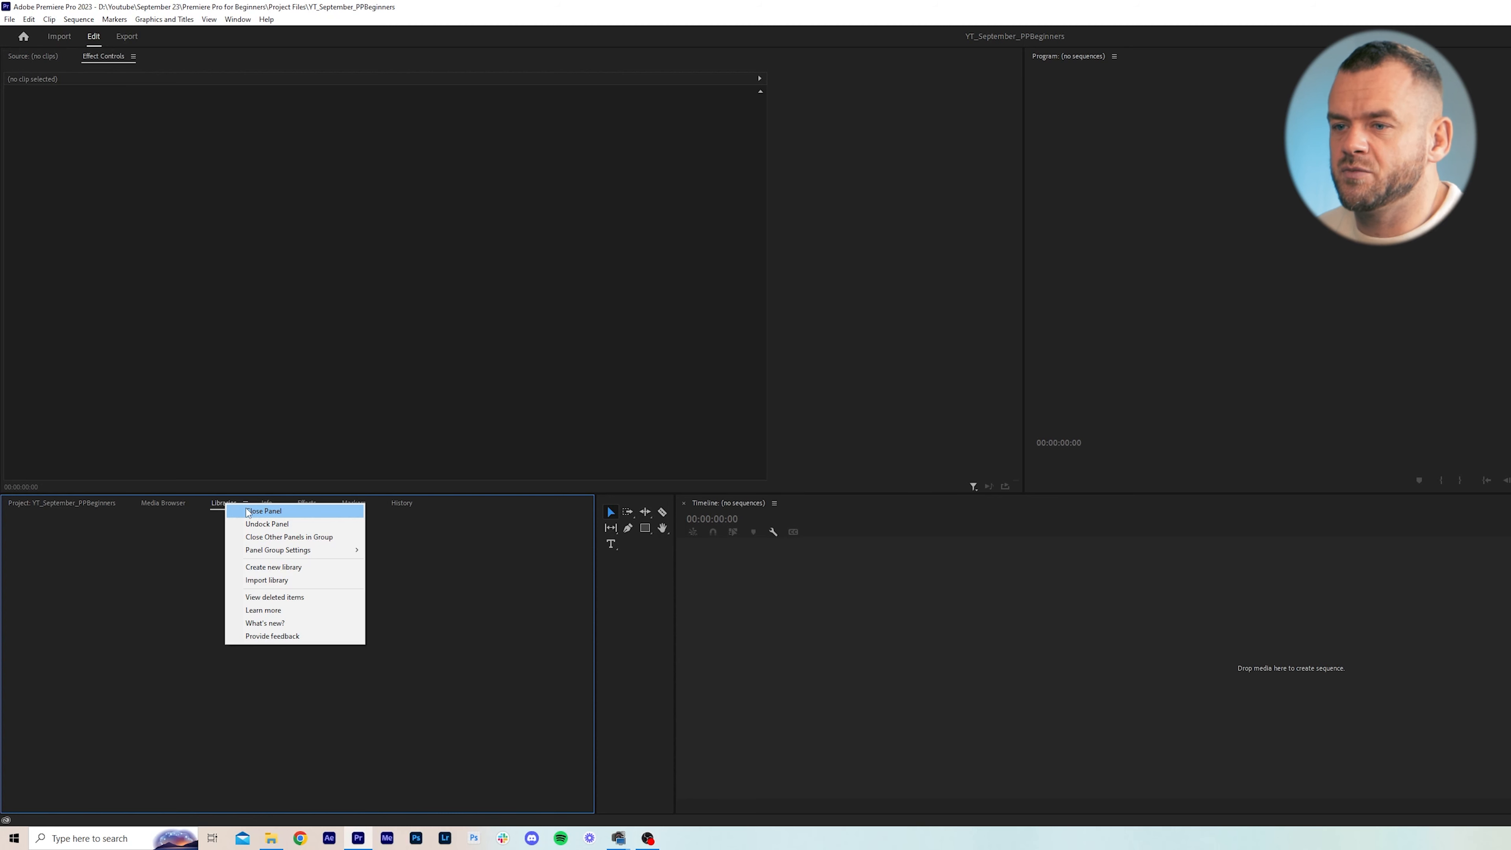
click(248, 512)
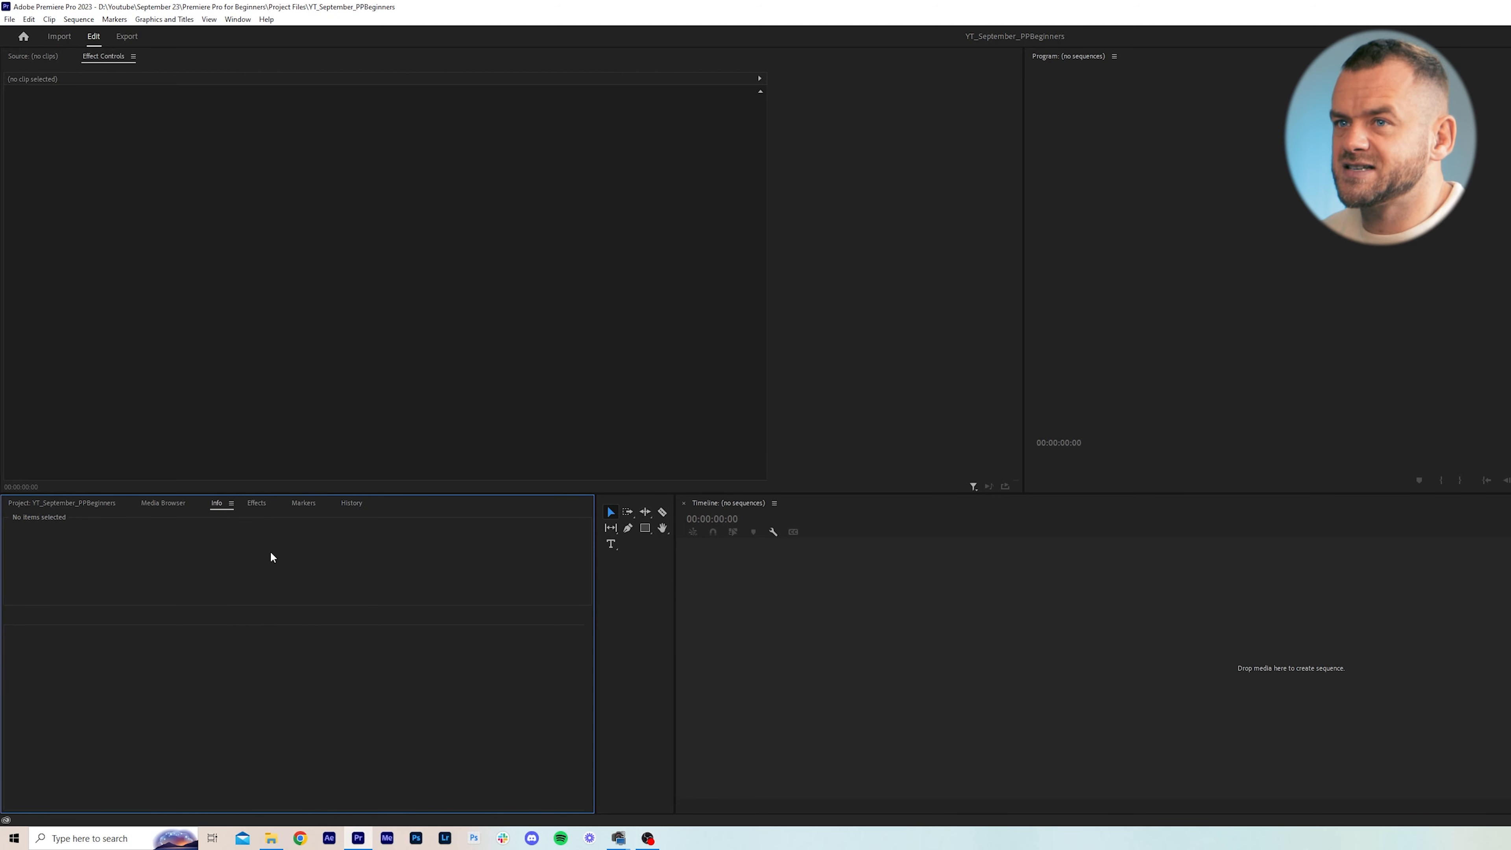
click(235, 20)
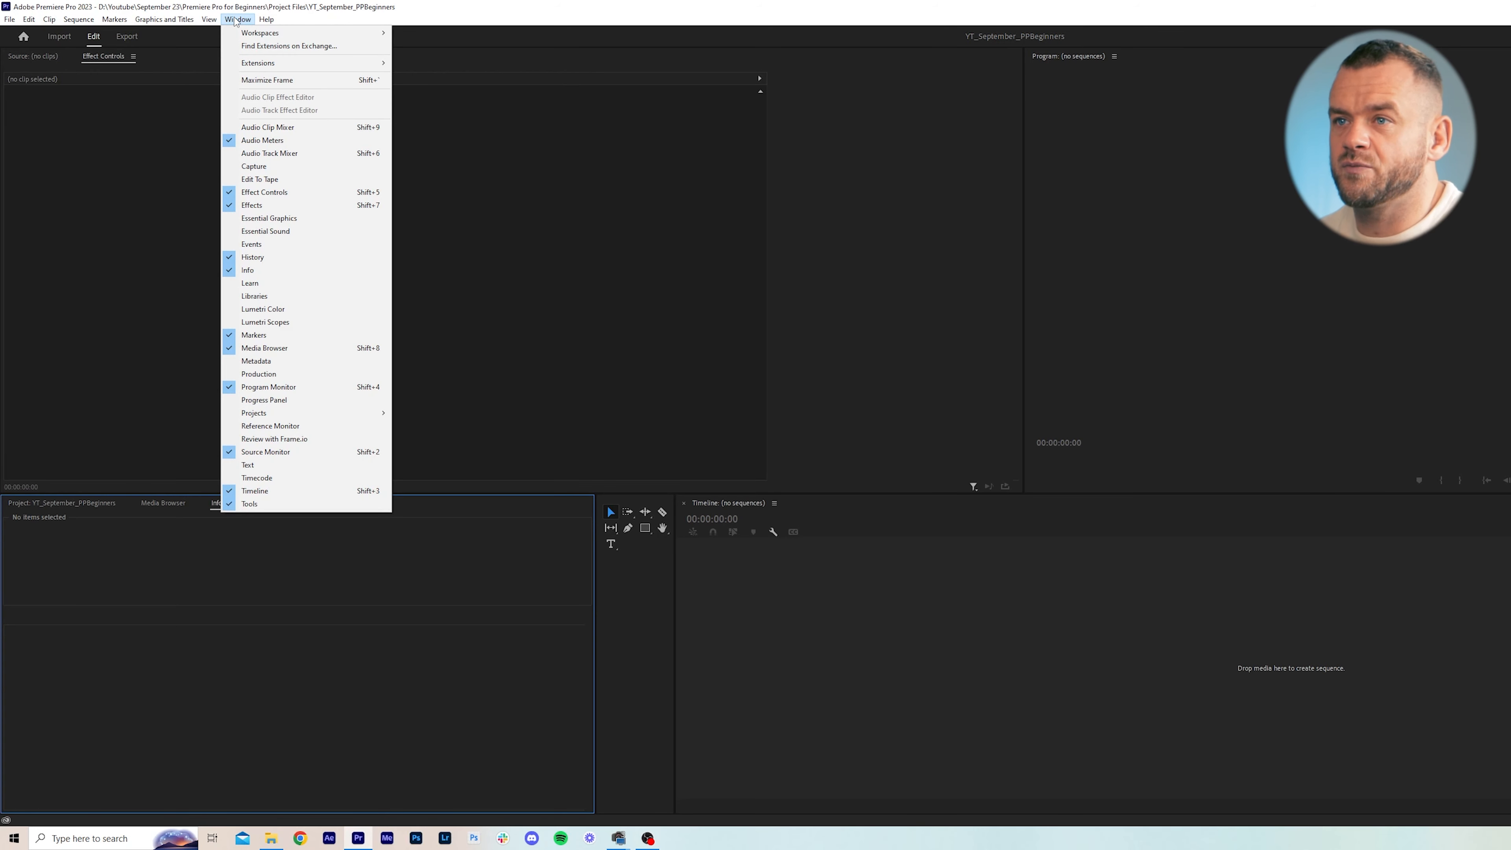
mouse_move(267, 33)
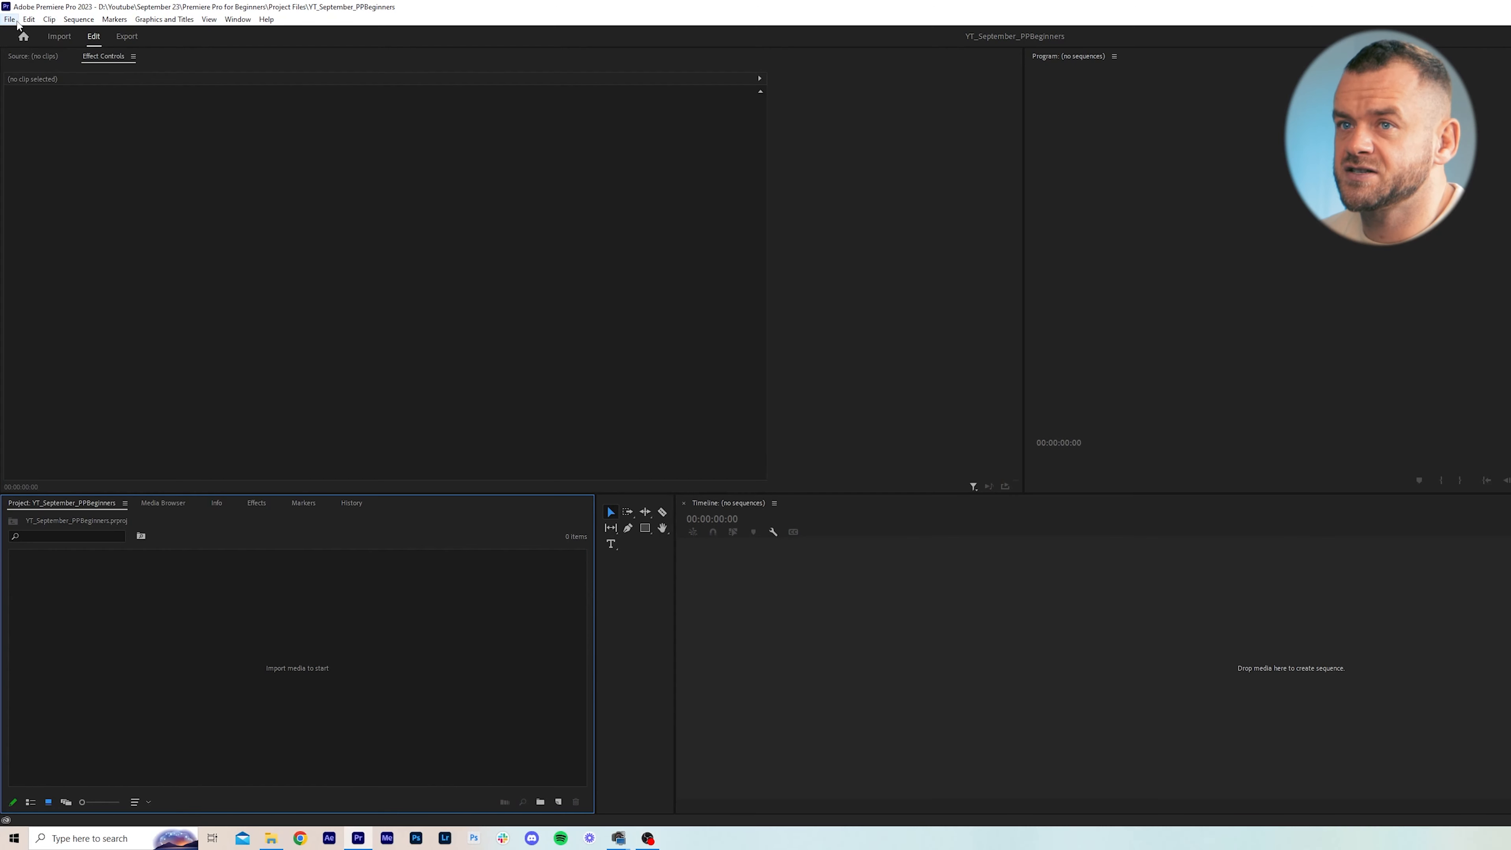
click(9, 19)
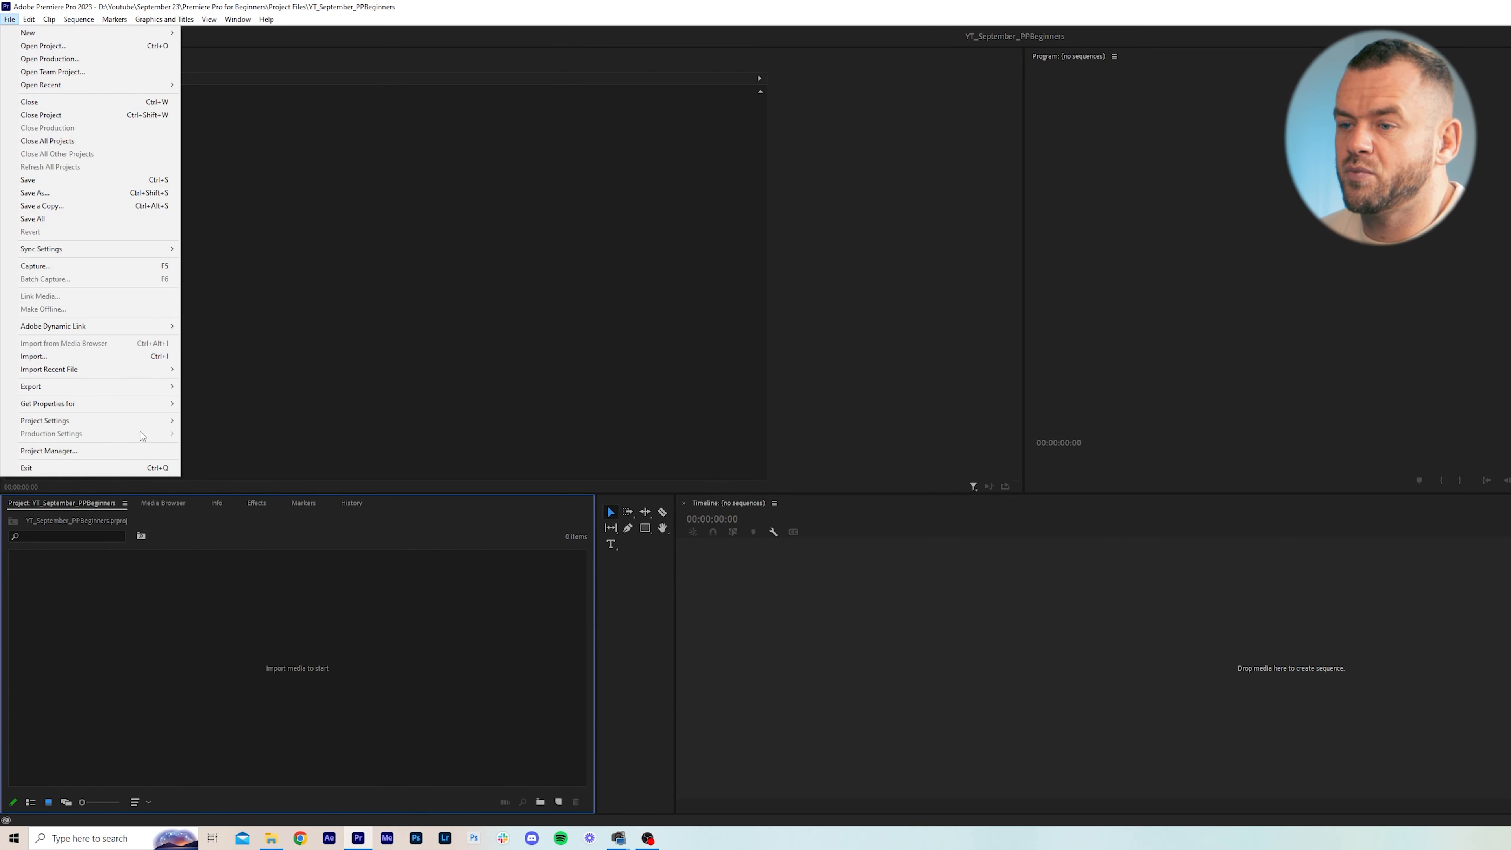
click(395, 699)
Switch to File Explorer and rename the 2023_09_18 folder inside Premiere Pro for Beginners as YT Assets RC.
click(281, 840)
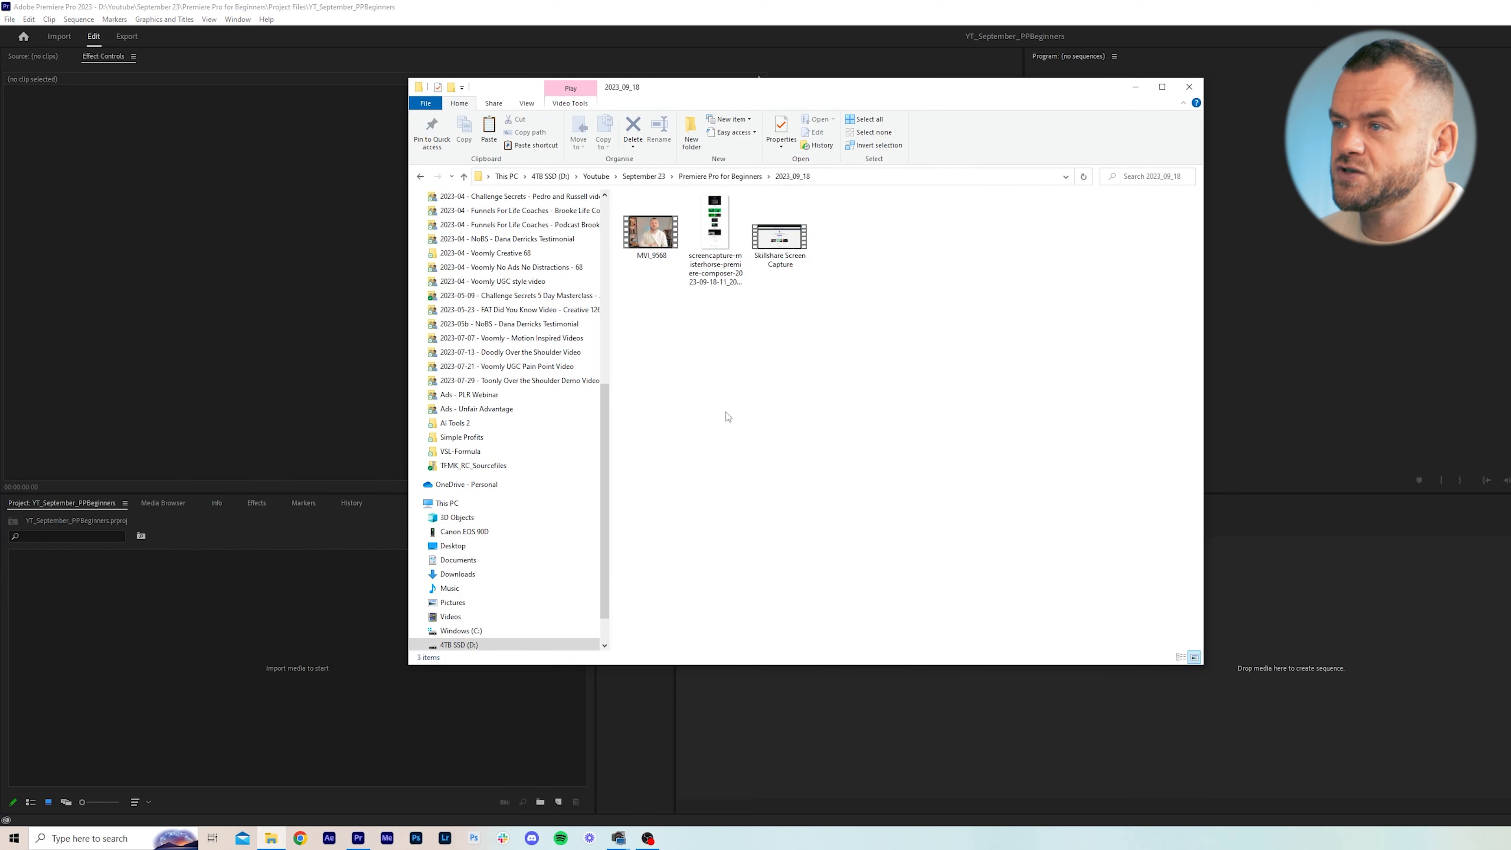
click(721, 176)
right_click(666, 215)
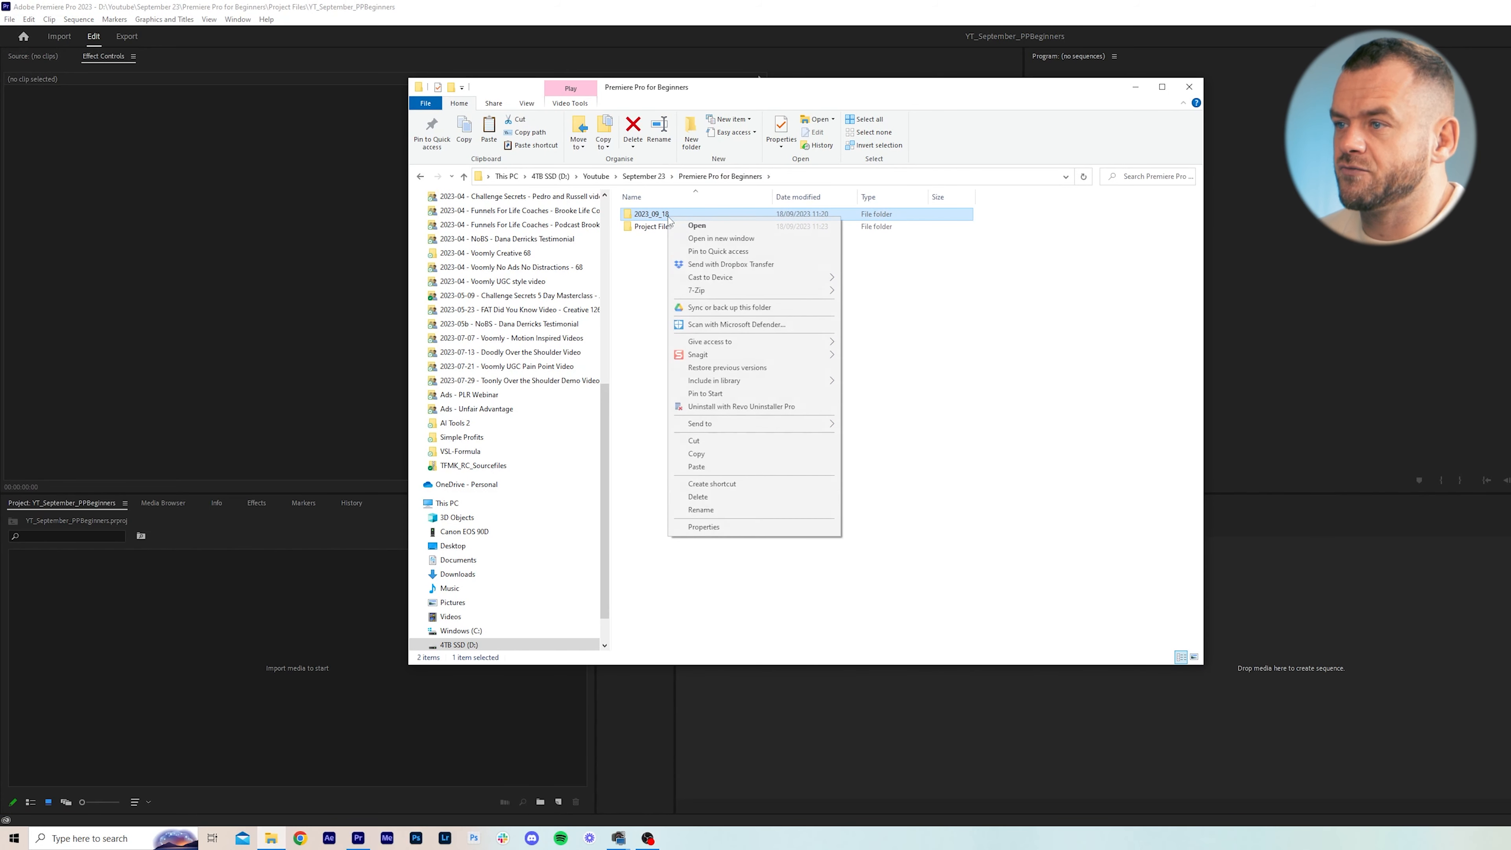
click(714, 511)
text(YT Assets RC)
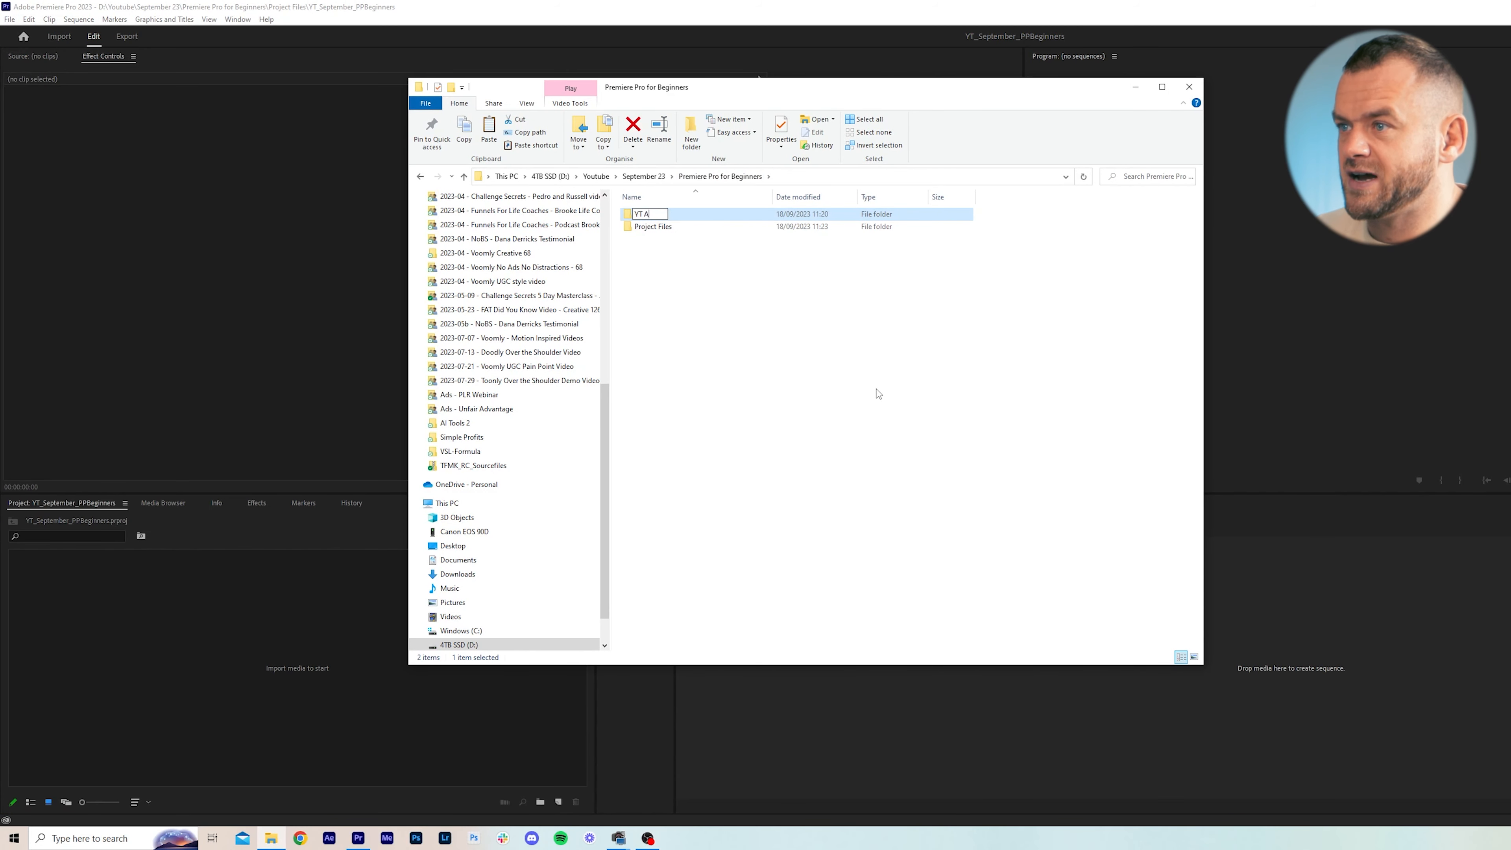
click(878, 394)
Import the YT Assets RC folder from File Explorer into the Premiere Pro project and show the project items in list view.
drag(666, 233, 248, 653)
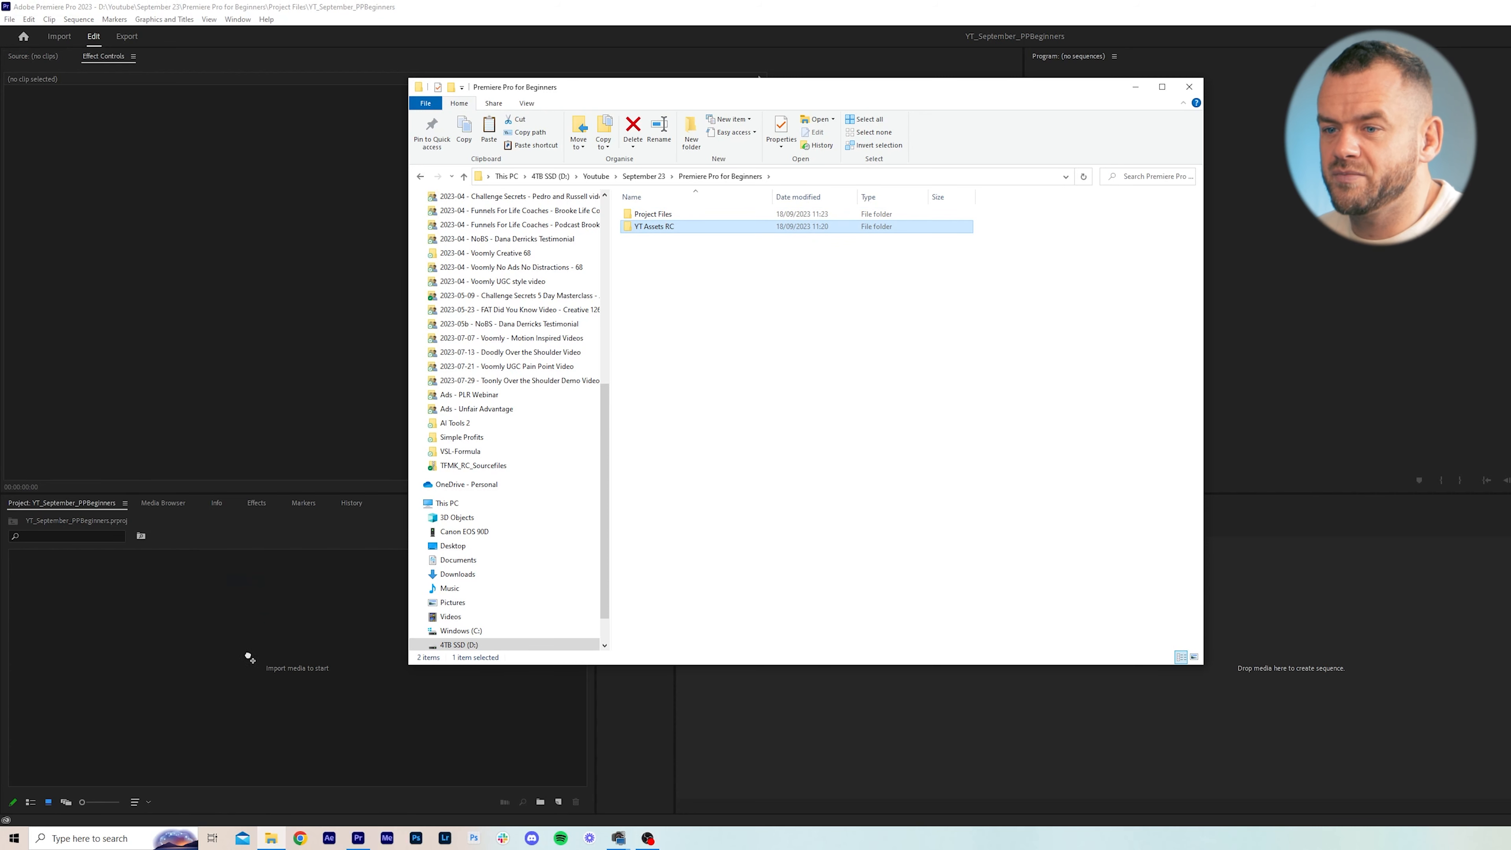
click(250, 648)
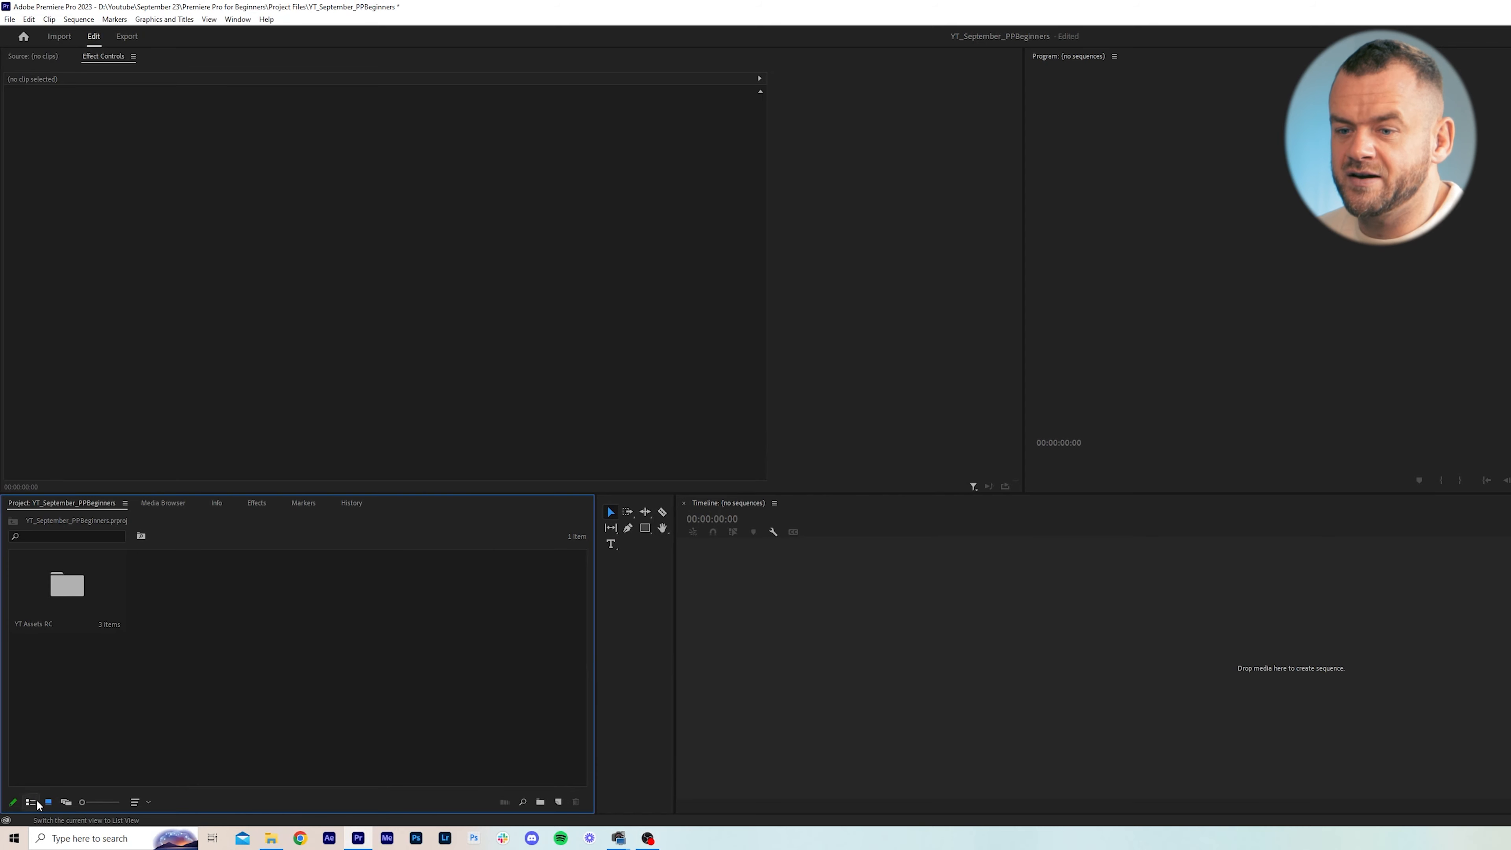
click(30, 801)
Move the three media items out of the YT Assets RC bin to the project's top level and remove the bin.
click(45, 570)
click(64, 287)
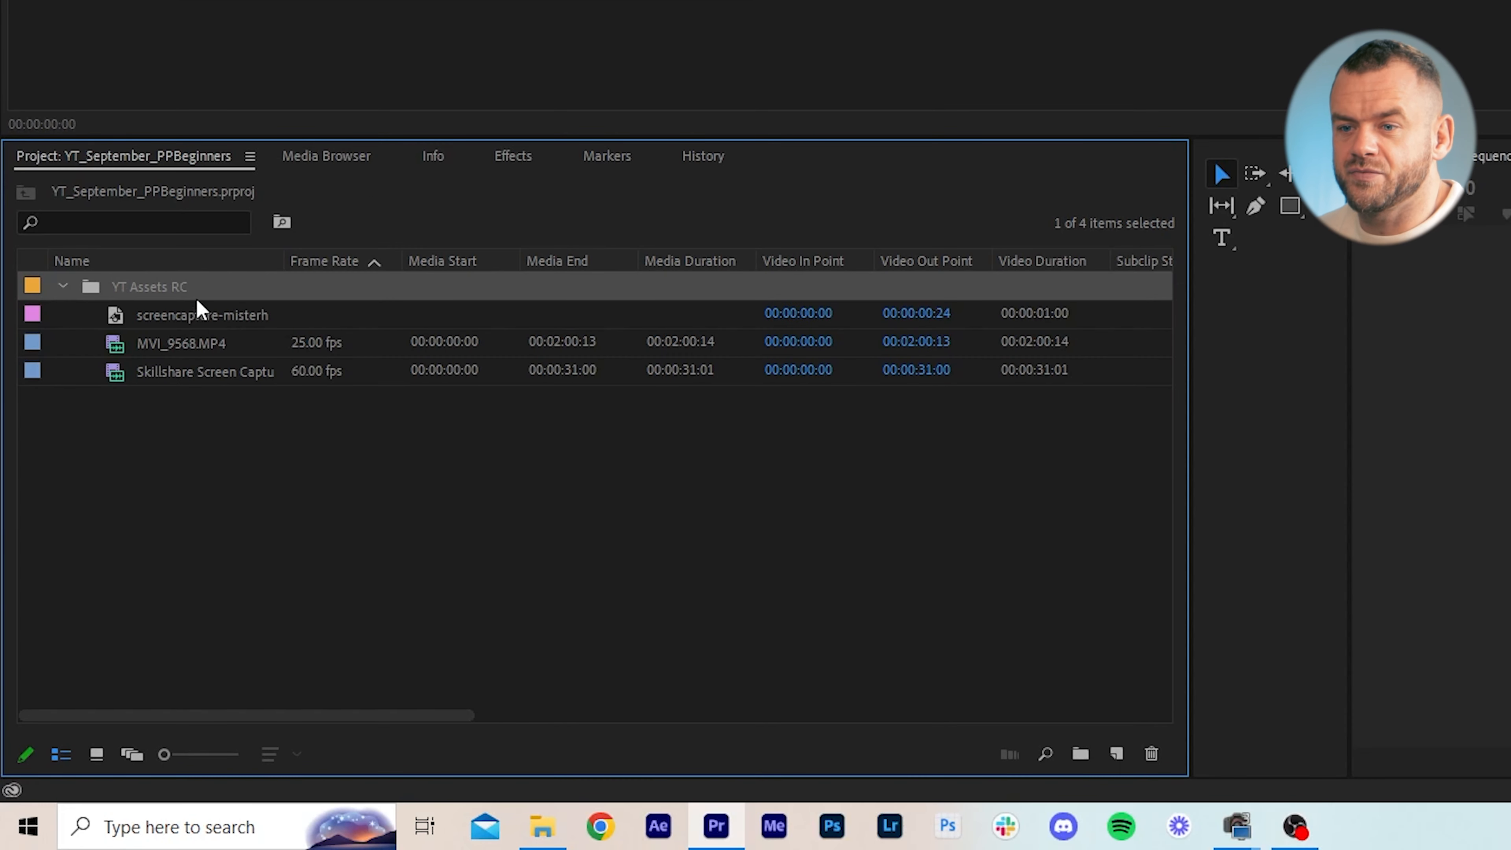
click(199, 316)
click(298, 324)
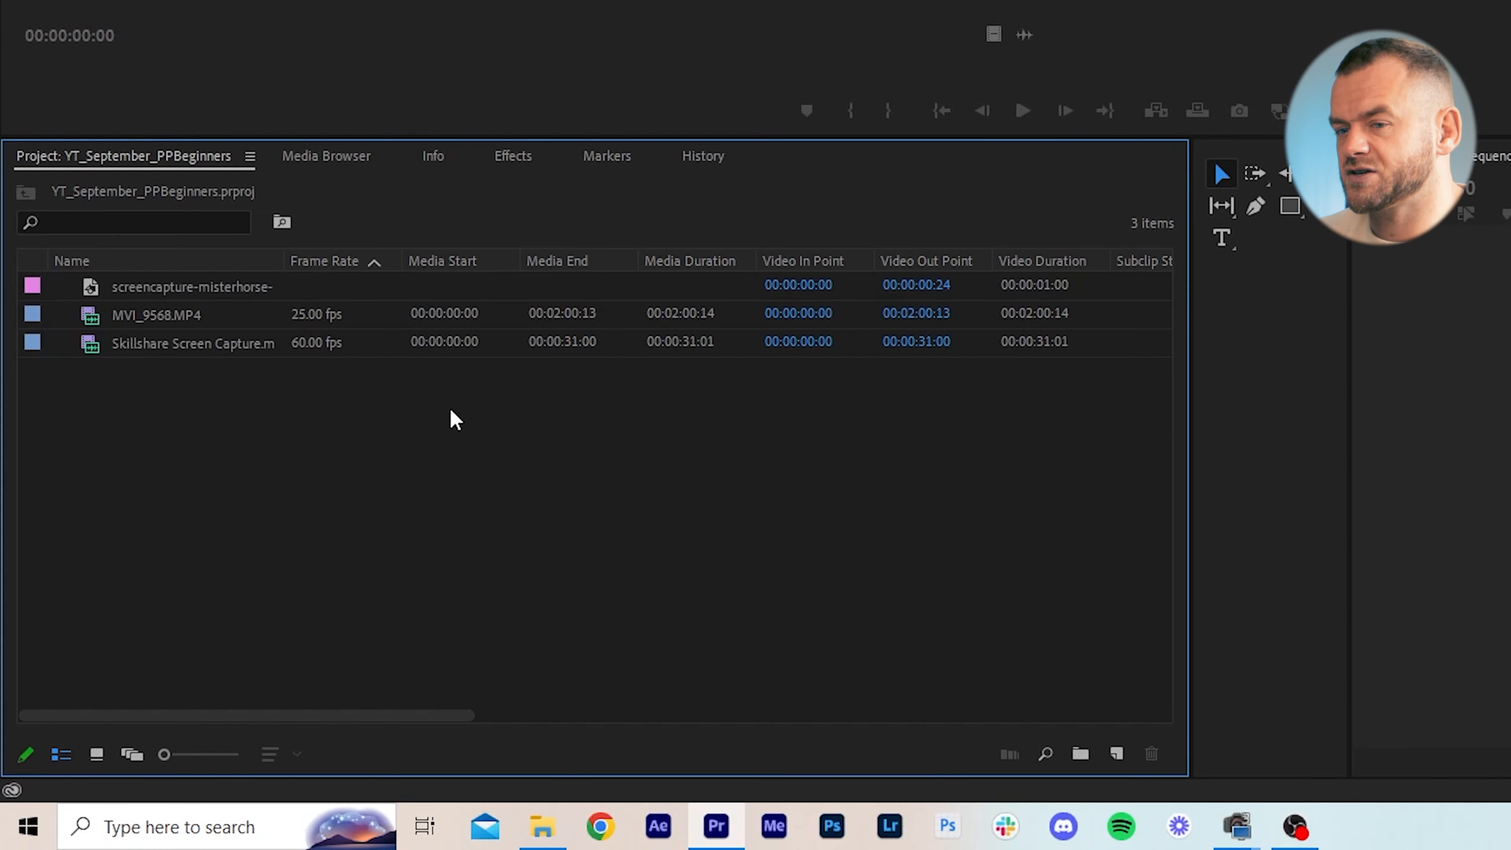
Create a bin named A Roll in the project.
key(ctrl+/)
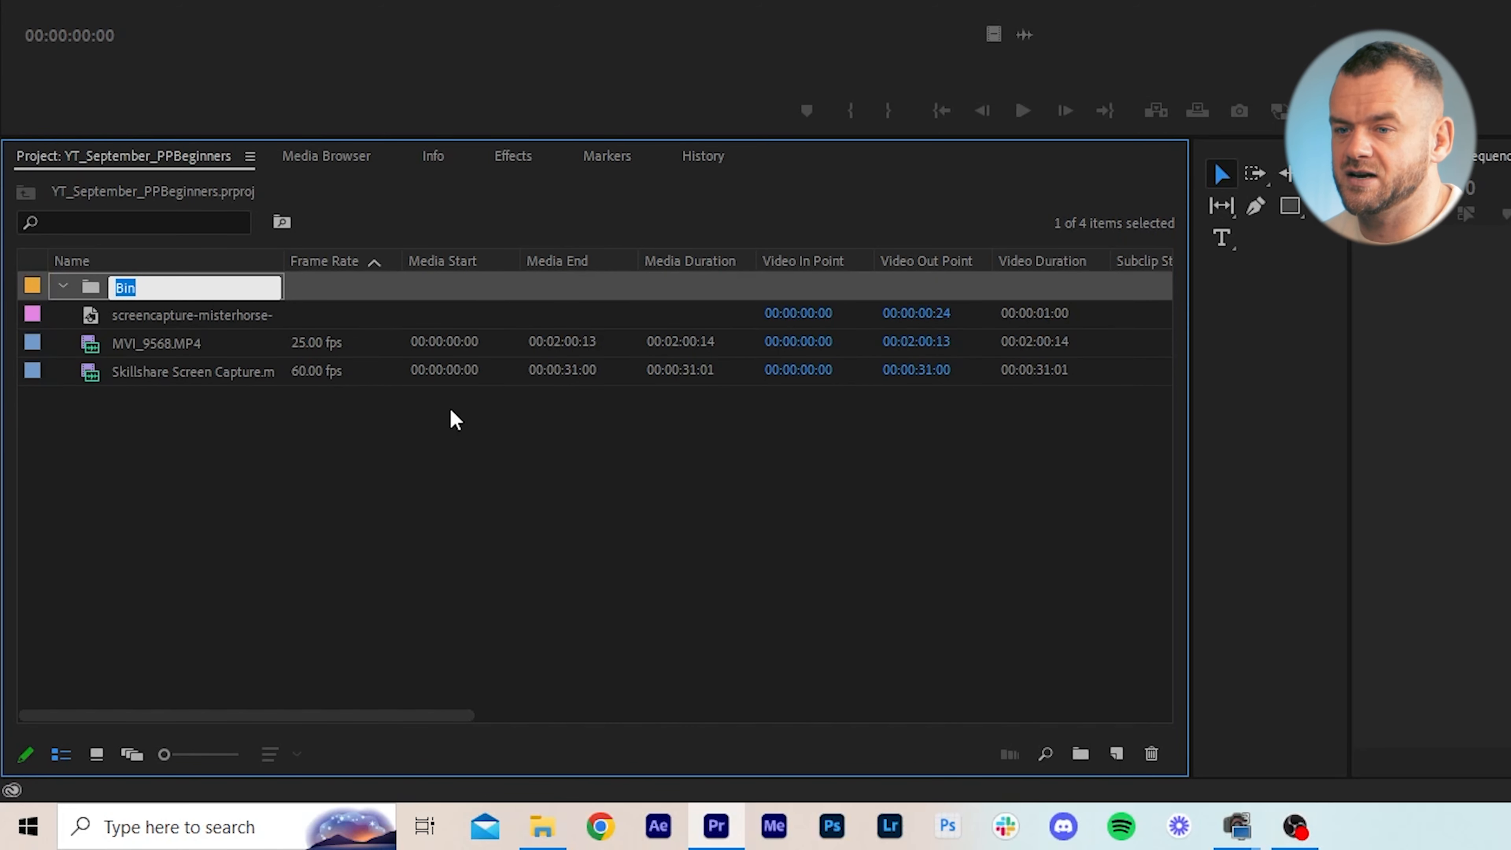
text(A Roll)
key(Return)
Move MVI_9568.MP4 into the A Roll bin and rename the clip A Roll.
drag(155, 343, 129, 287)
click(156, 315)
text(A Roll)
Create a B Roll bin and move the screencapture image and the Skillshare Screen Capture clip into it.
key(ctrl+/)
text(B Roll)
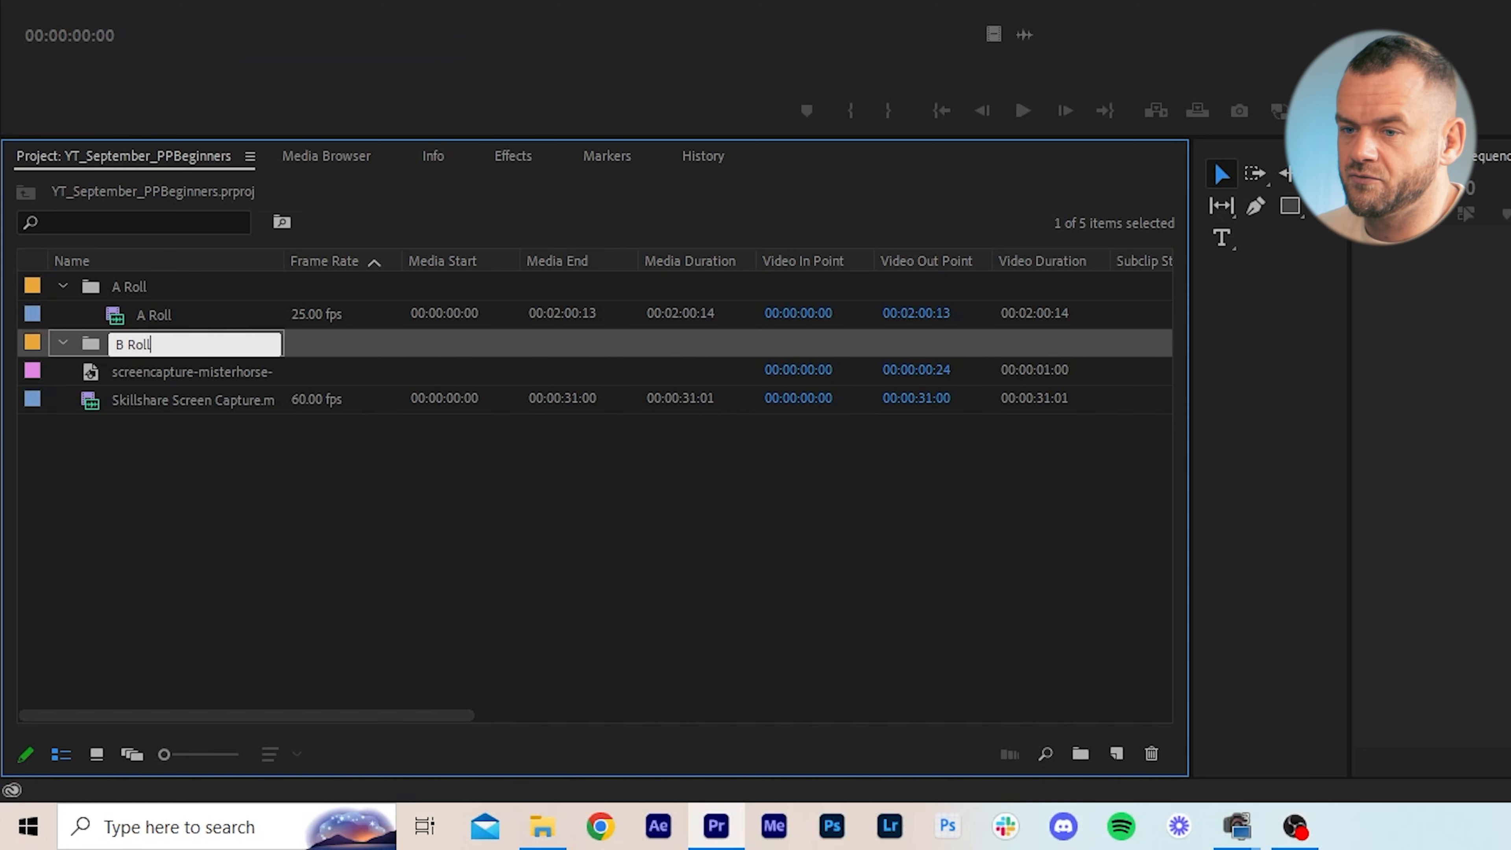
key(Return)
click(317, 442)
click(279, 398)
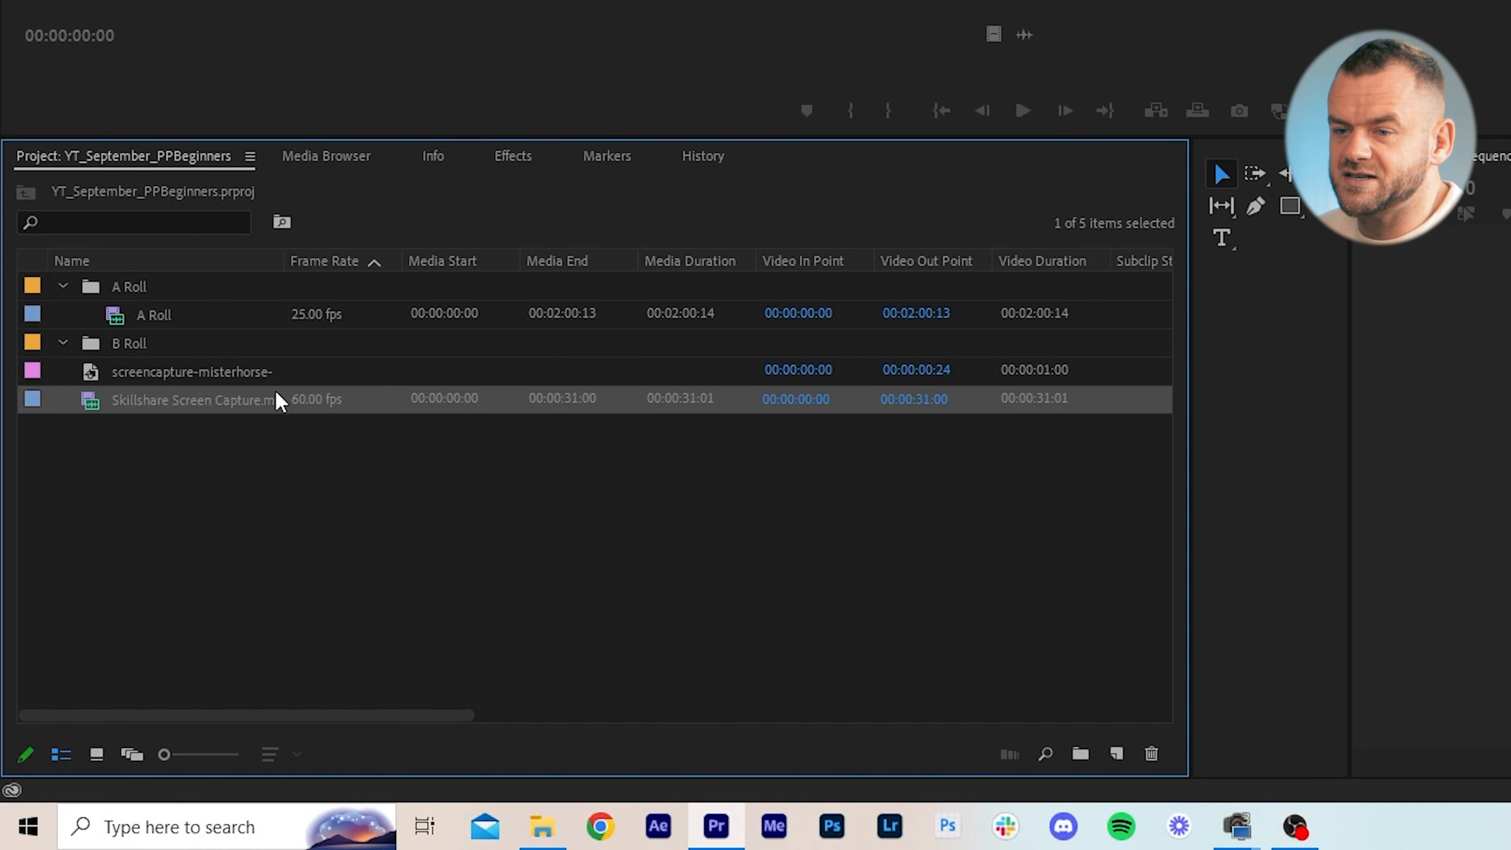
shift+click(262, 383)
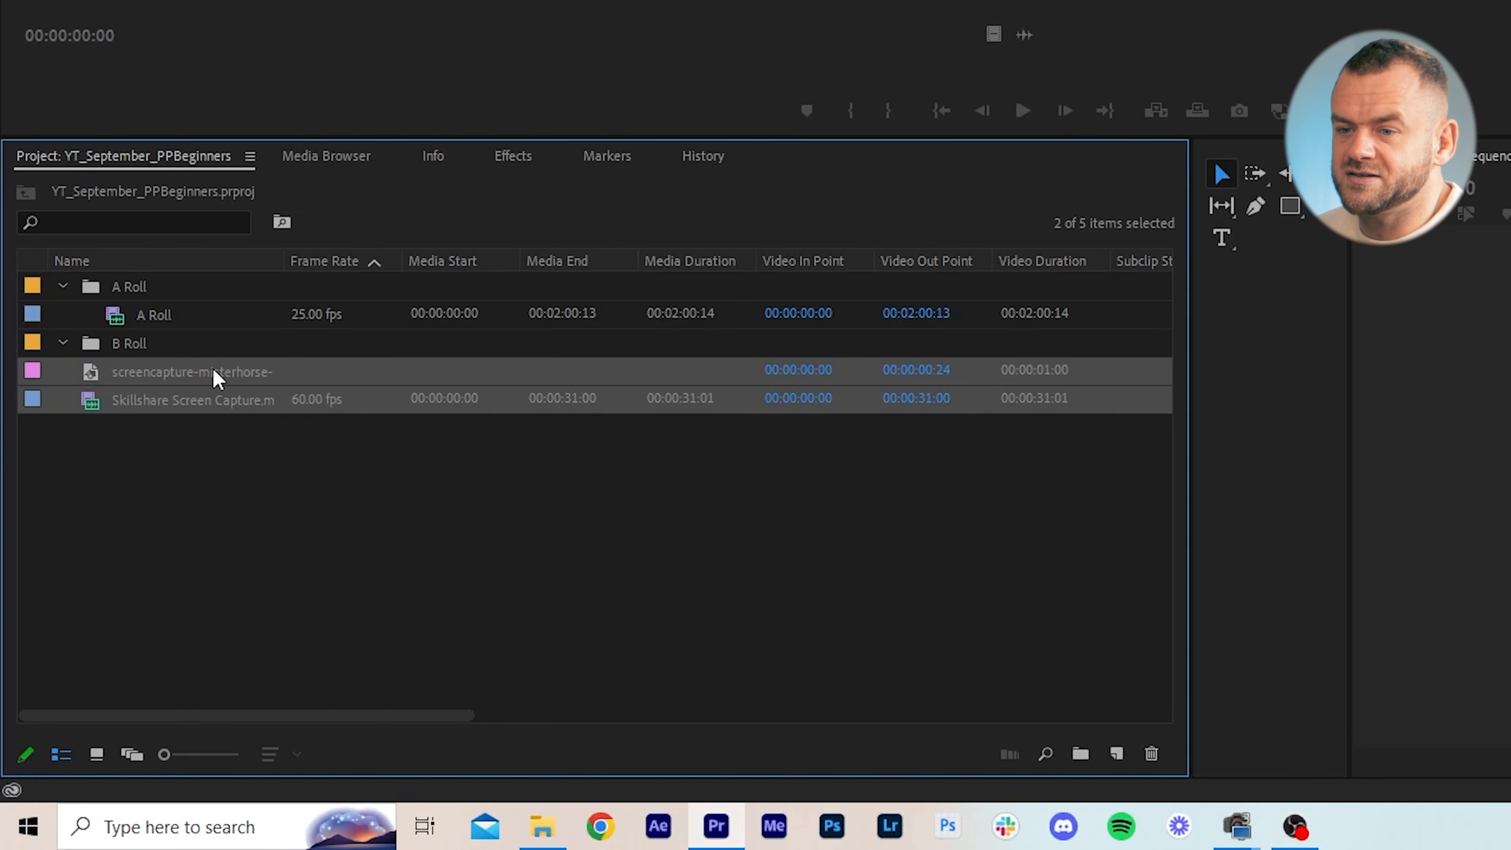
drag(214, 379, 129, 344)
Check the contents of the A Roll and B Roll bins and leave both bins collapsed.
click(62, 342)
click(63, 287)
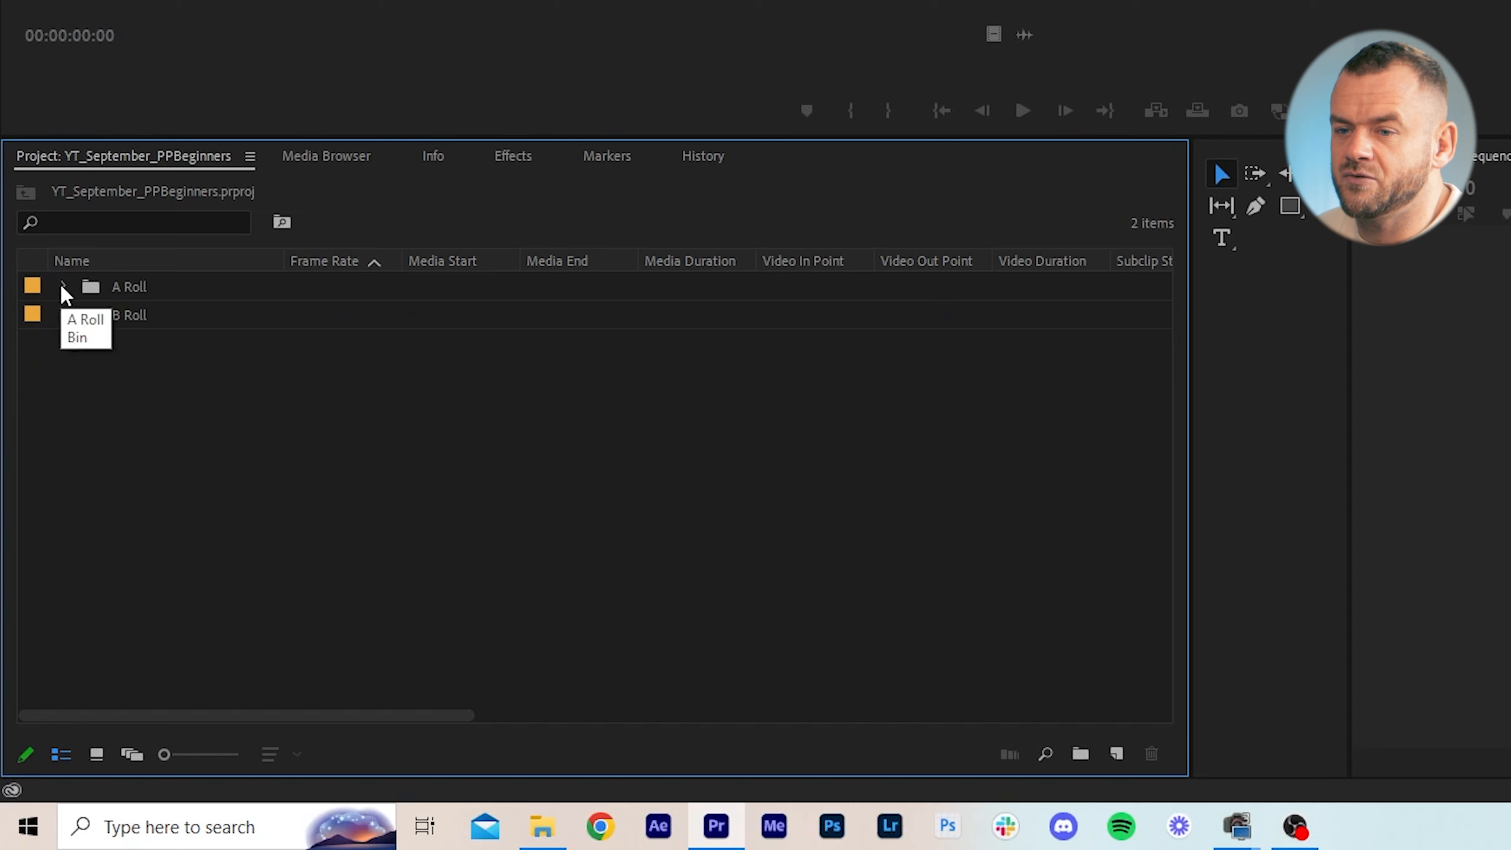
click(62, 286)
click(64, 343)
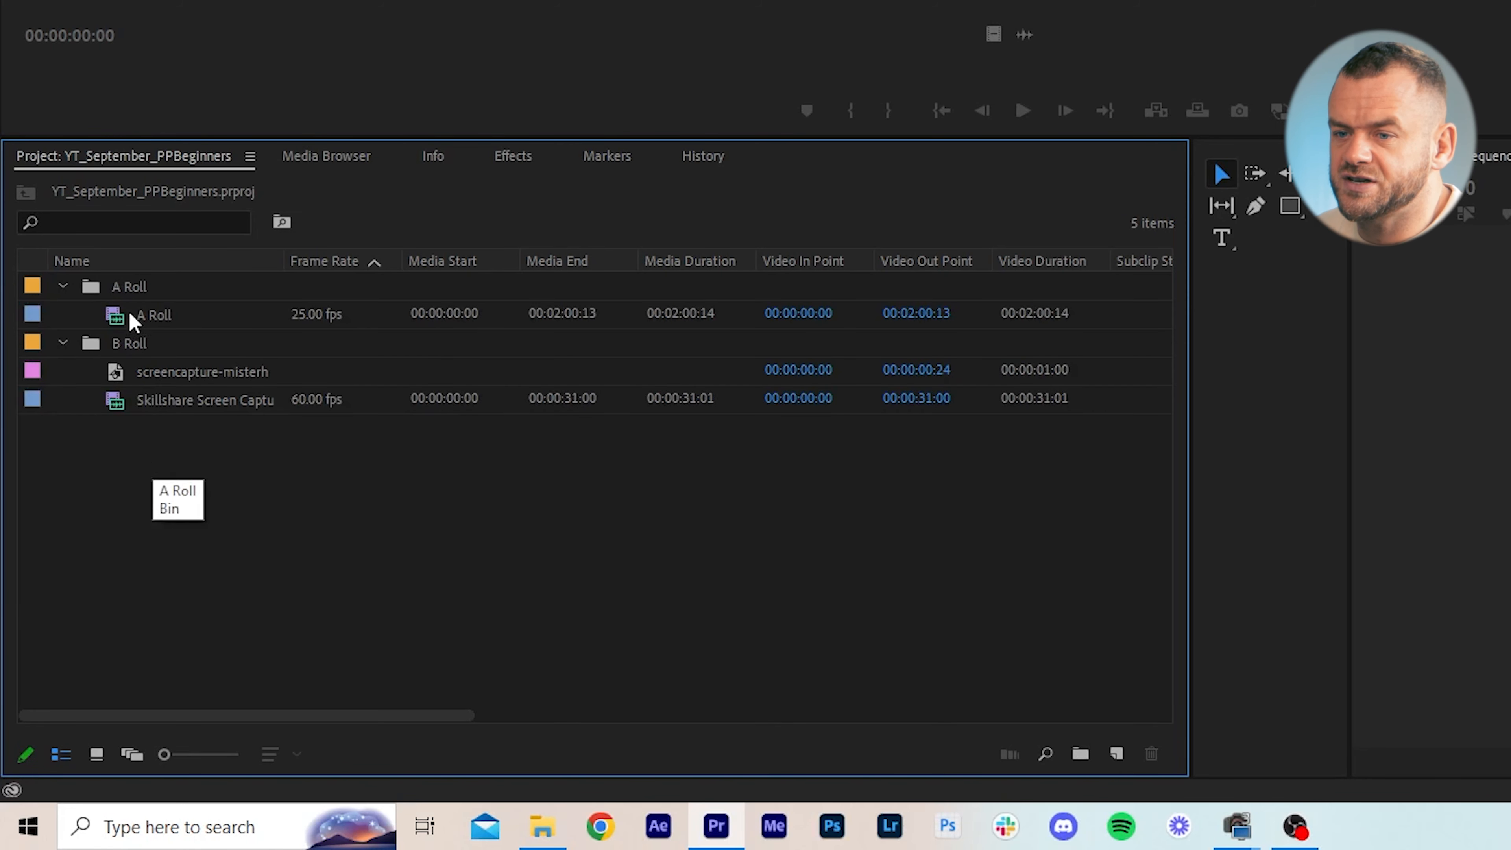
click(63, 344)
click(63, 287)
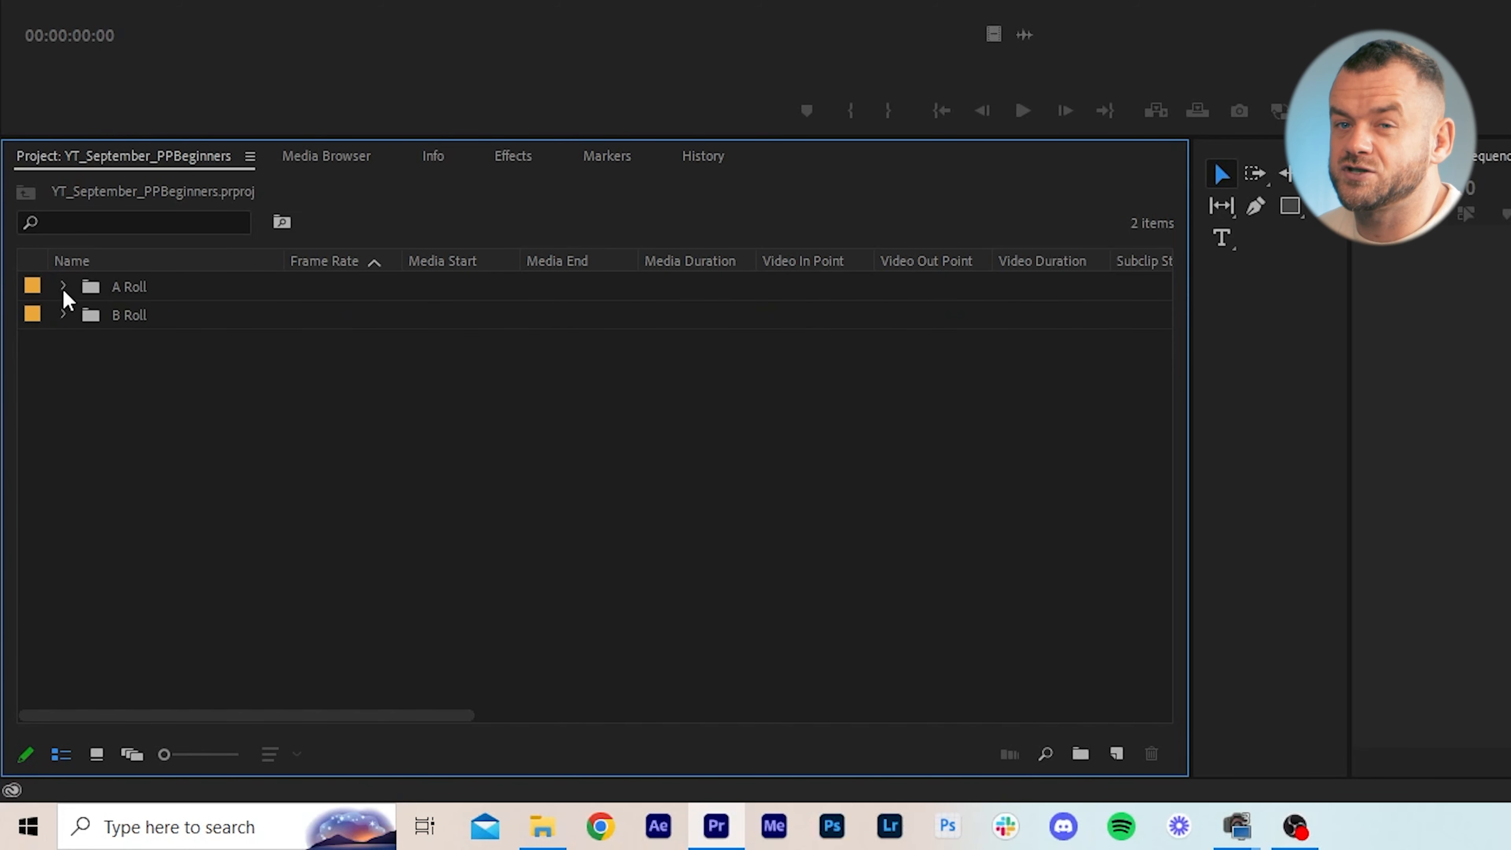
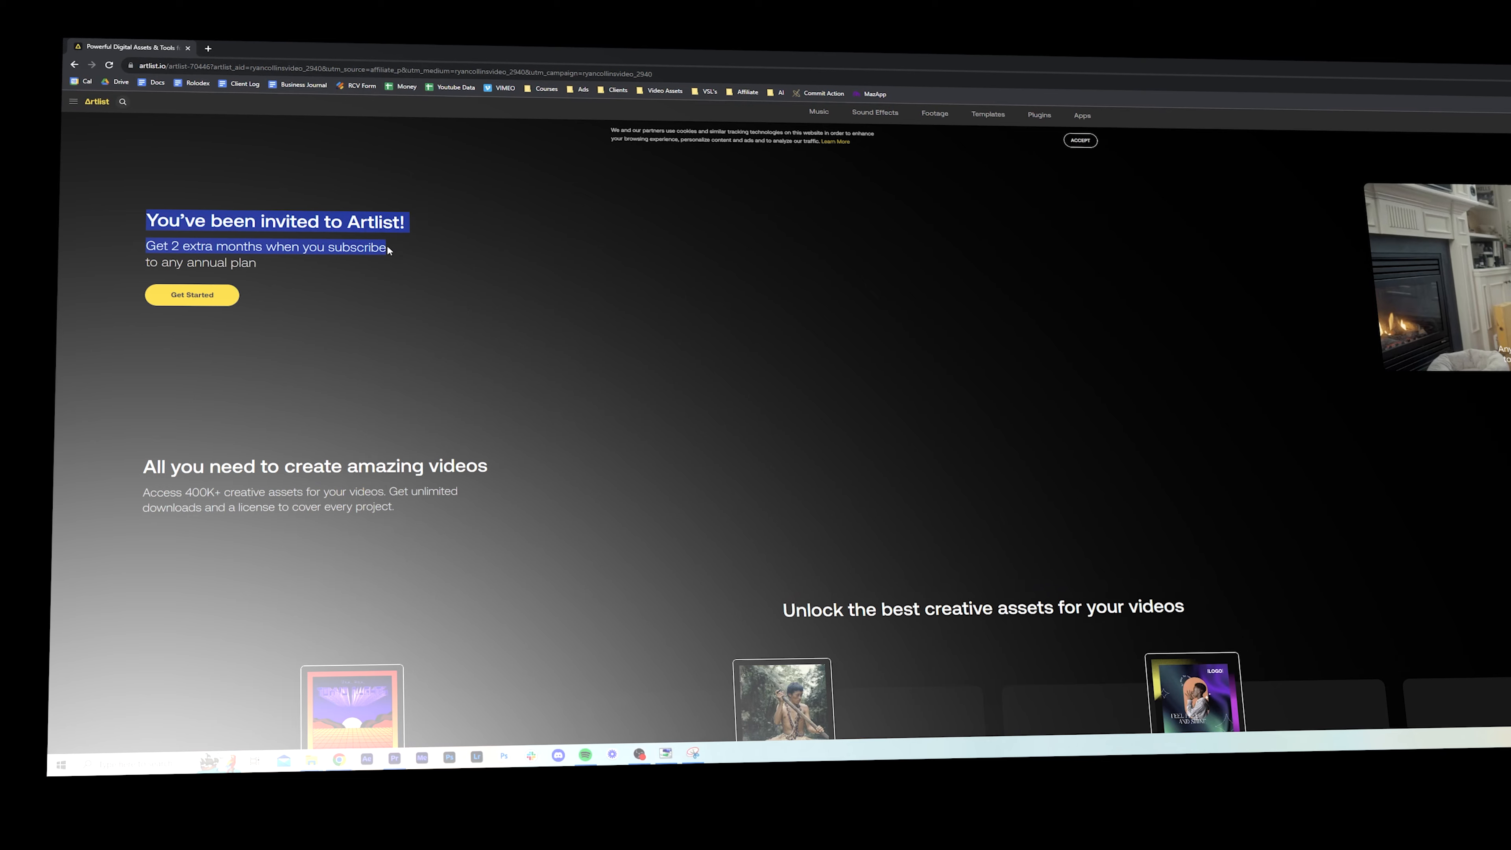
Switch to the Artlist website, open its music library and turn down the music player's volume.
scroll(593, 354, down, 2)
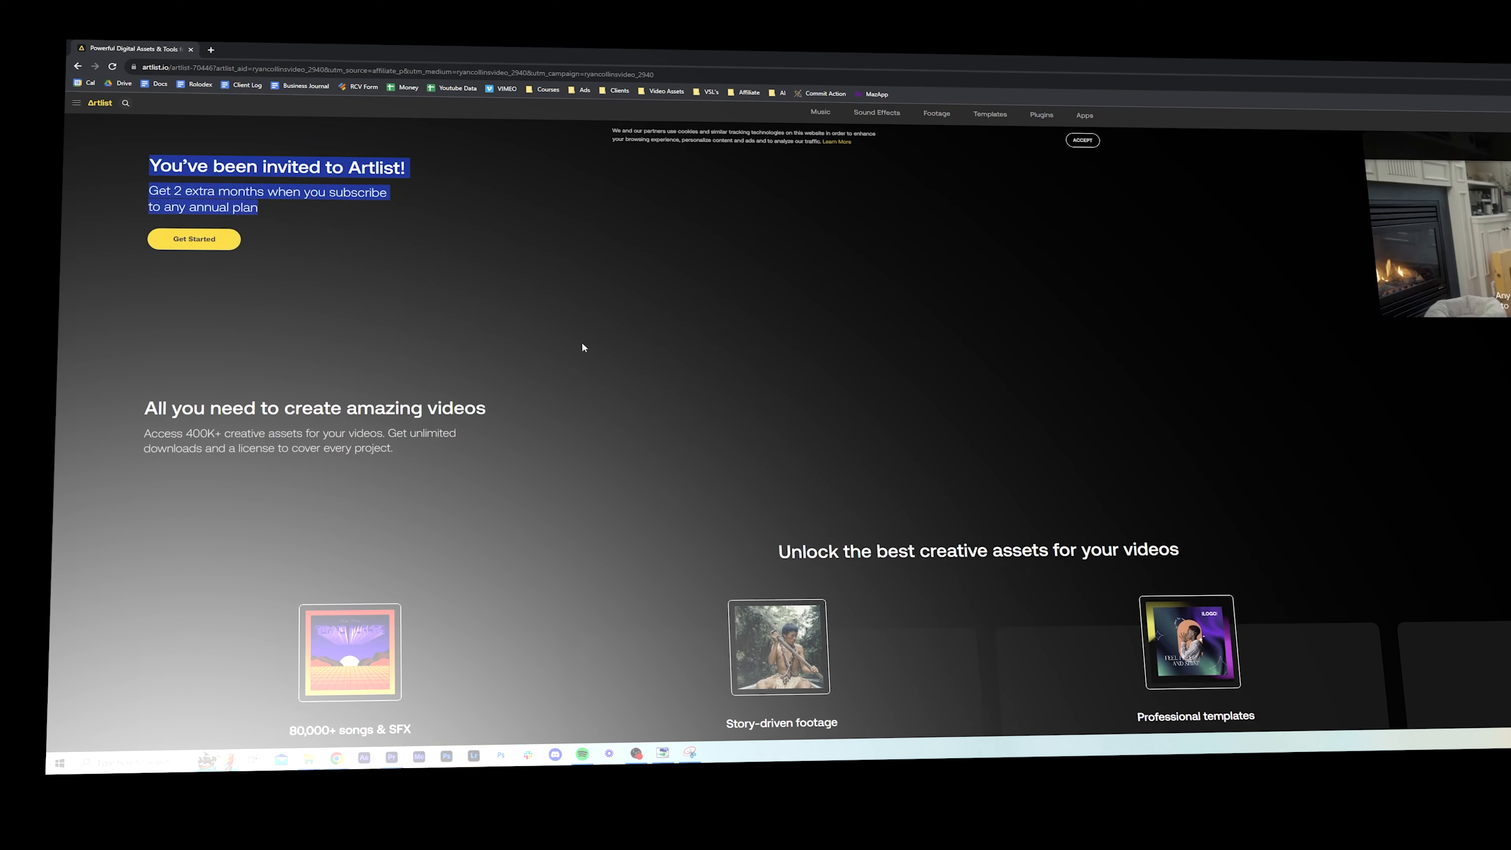
scroll(584, 344, down, 5)
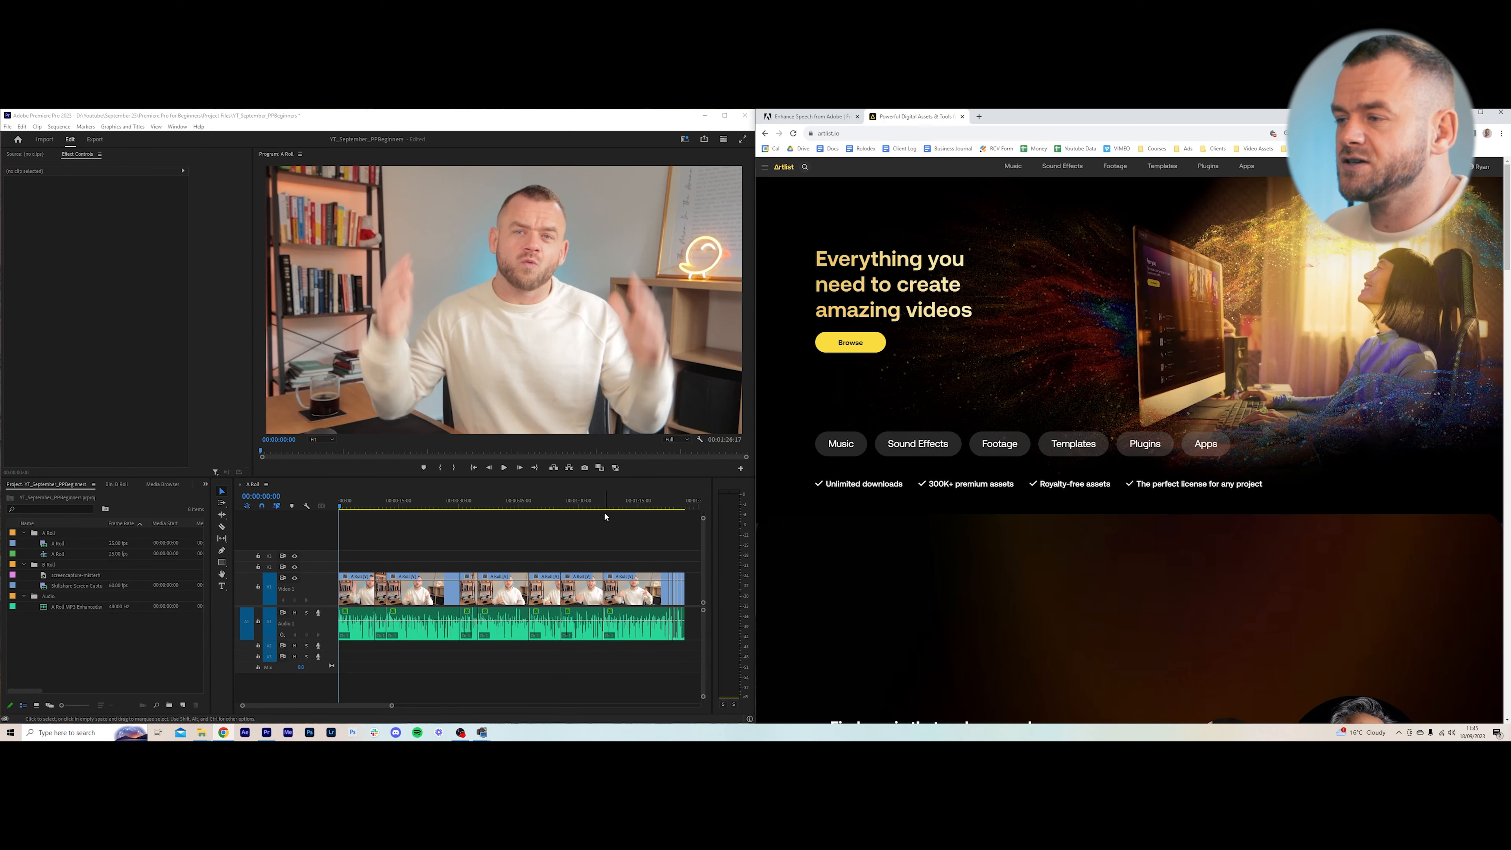
click(1016, 174)
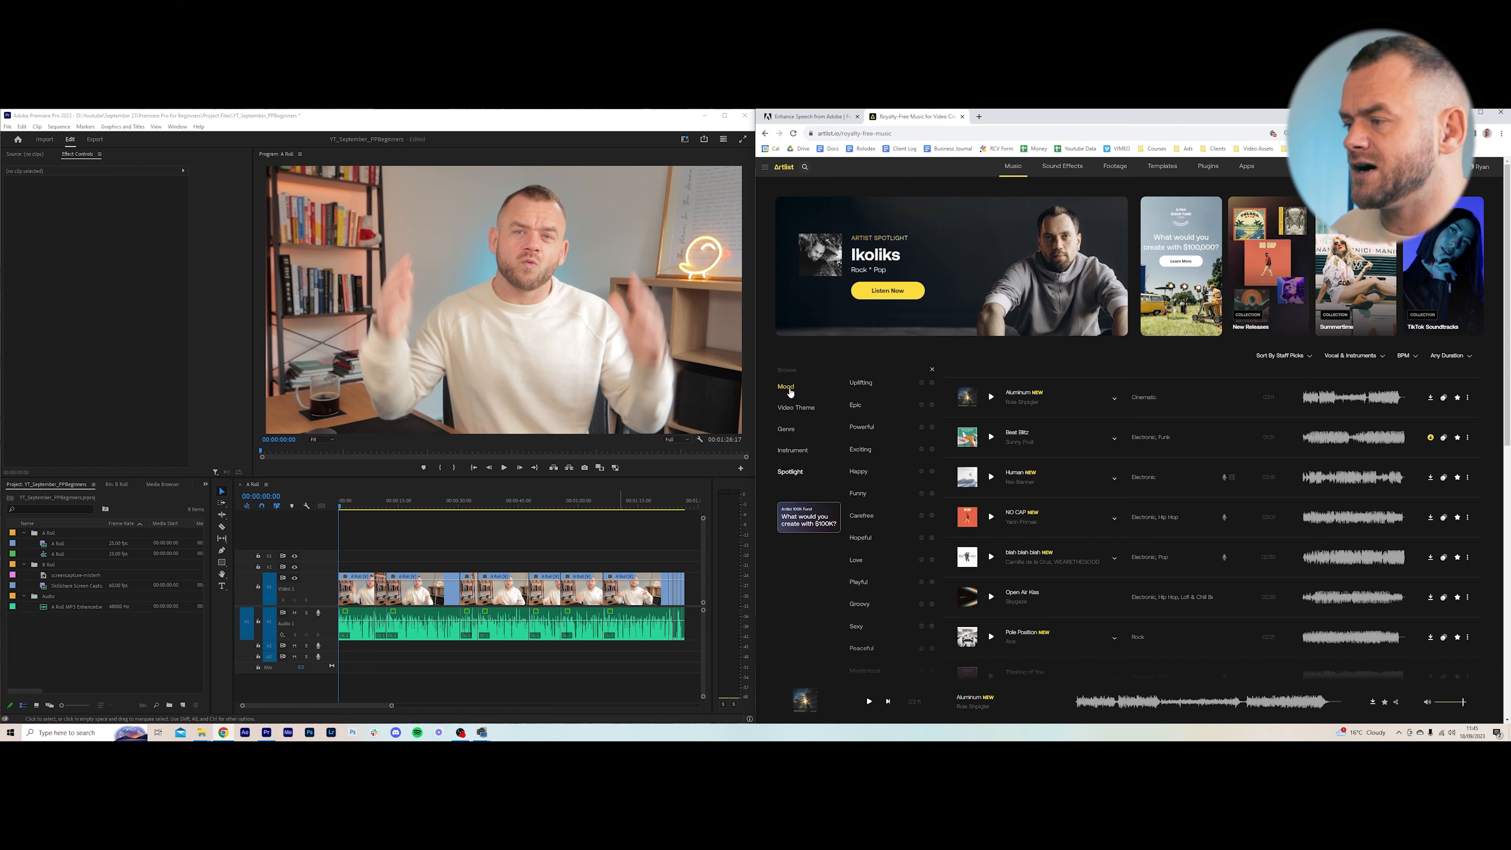
drag(1463, 702, 1441, 705)
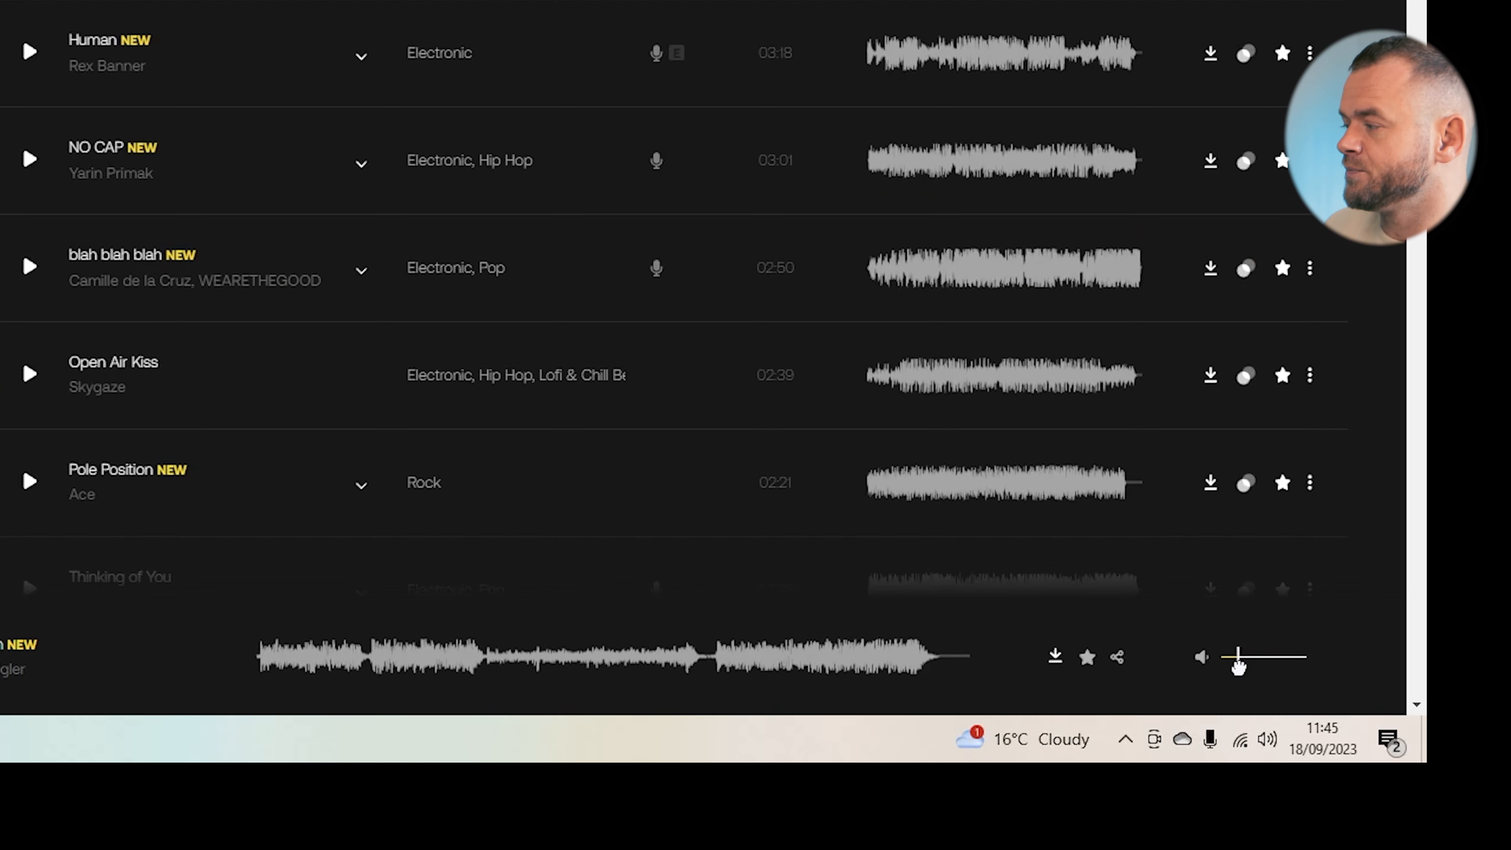
drag(1237, 660, 1239, 660)
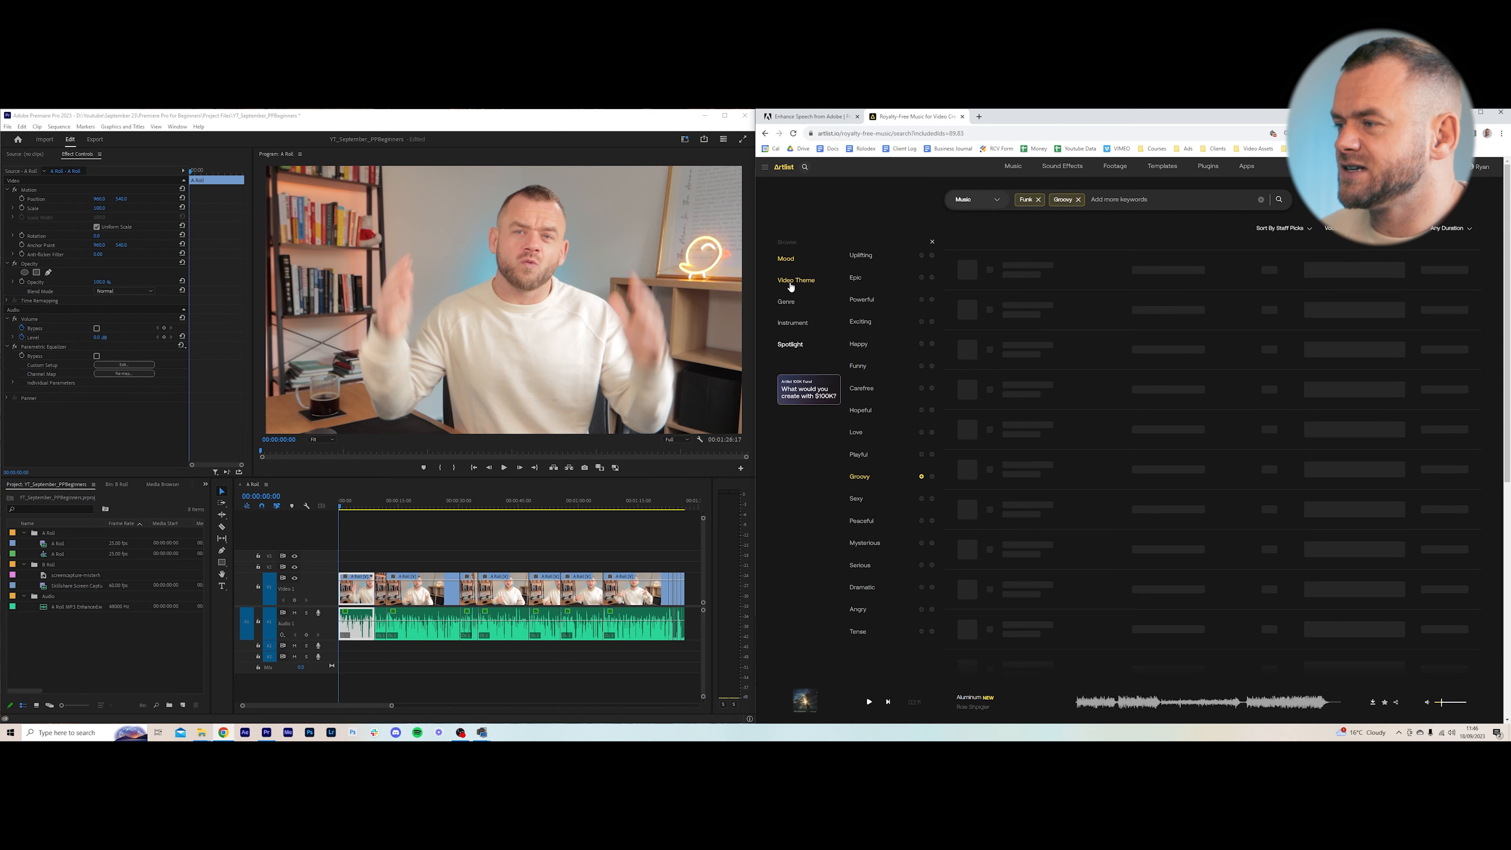
Look through the video theme and genre filters and add Hip Hop to the Funk and Groovy music search.
click(794, 283)
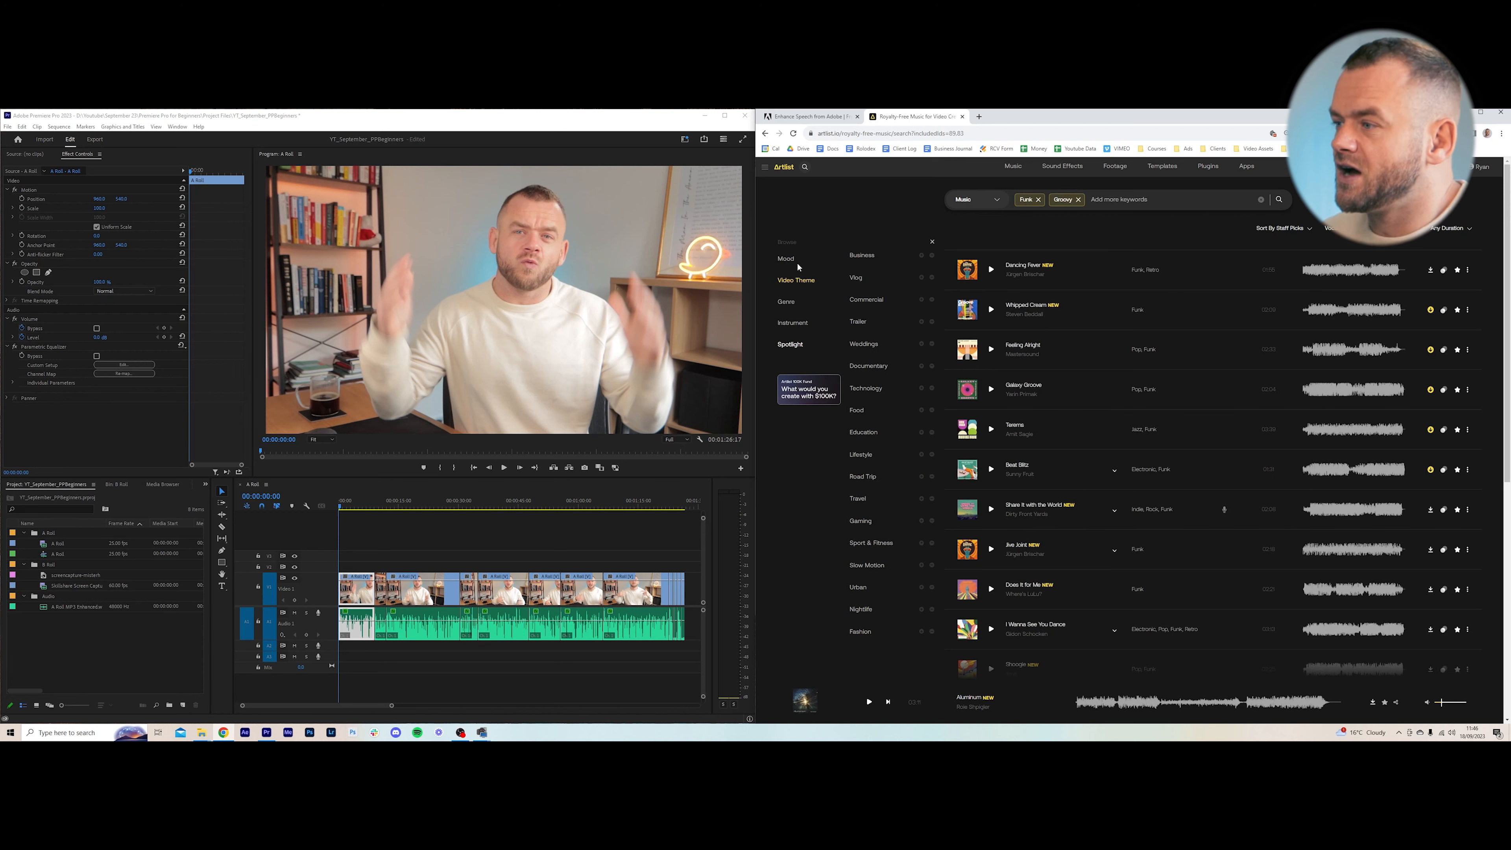
click(787, 302)
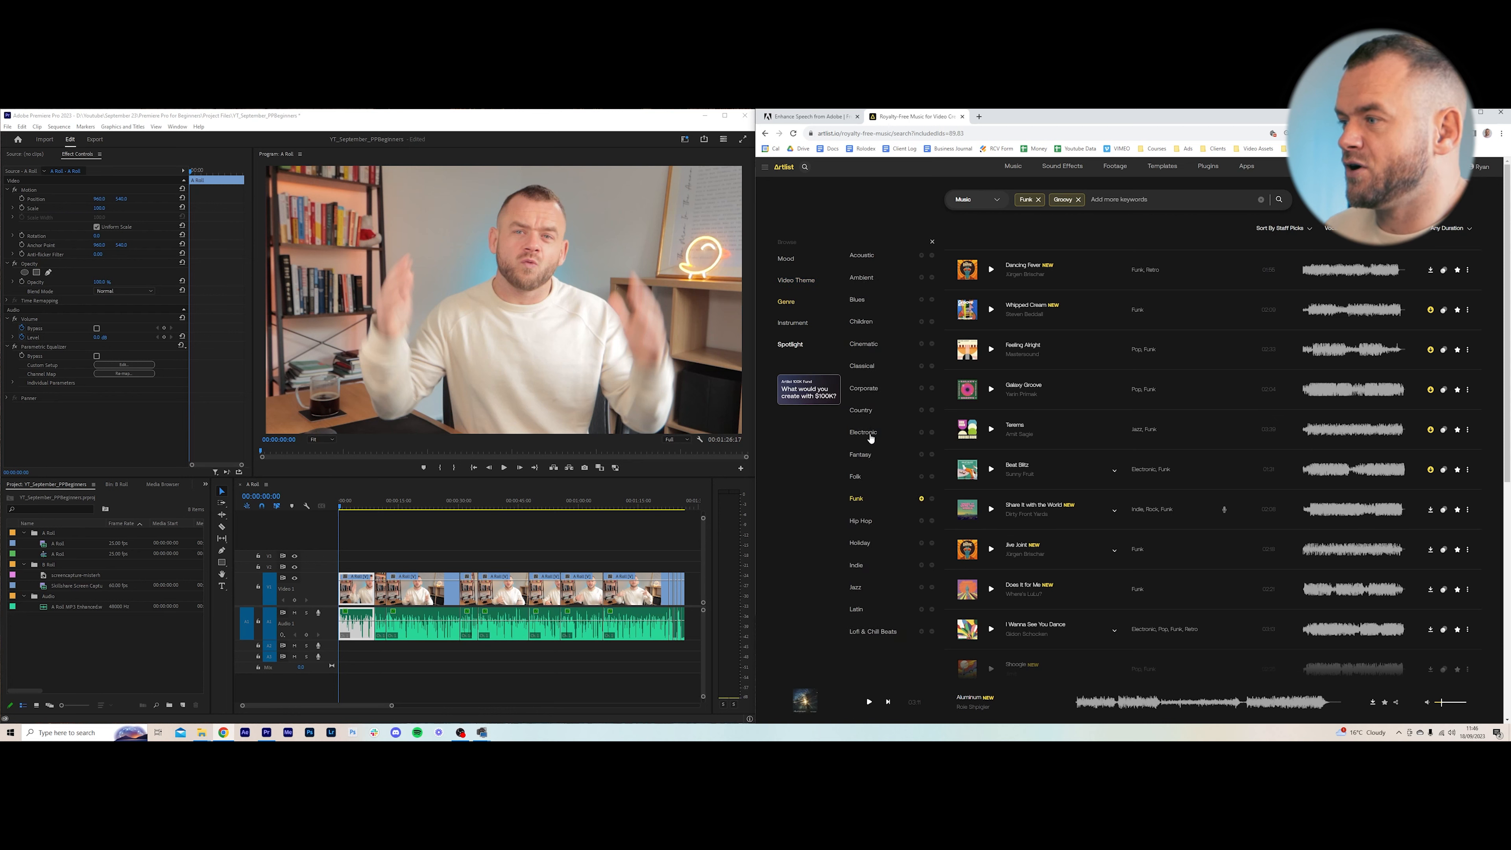
click(861, 523)
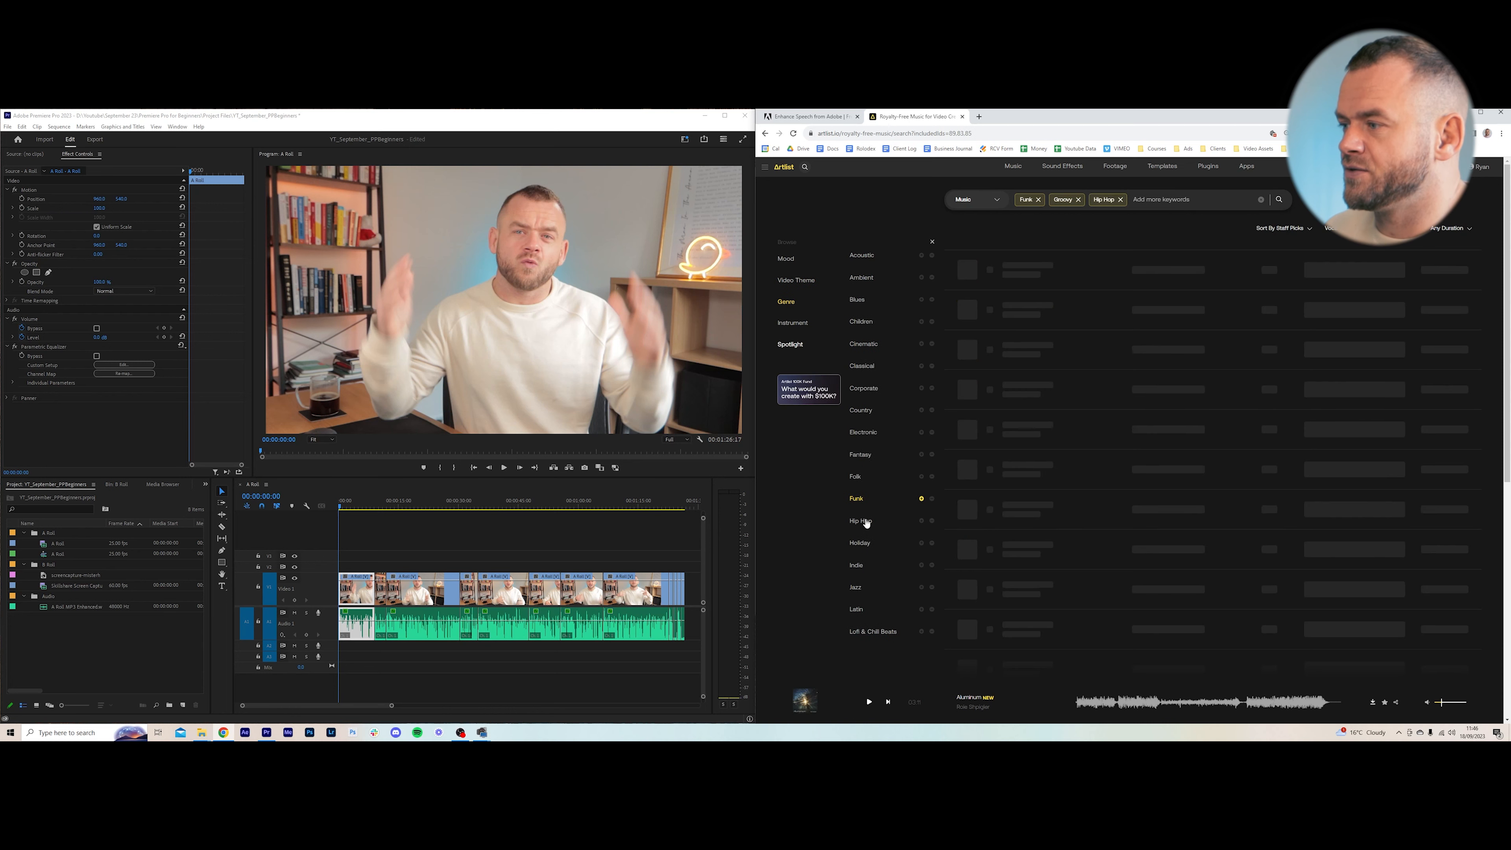
Play the A Roll sequence from the start together with the first listed track to judge how the music fits.
click(340, 505)
key(space)
click(992, 270)
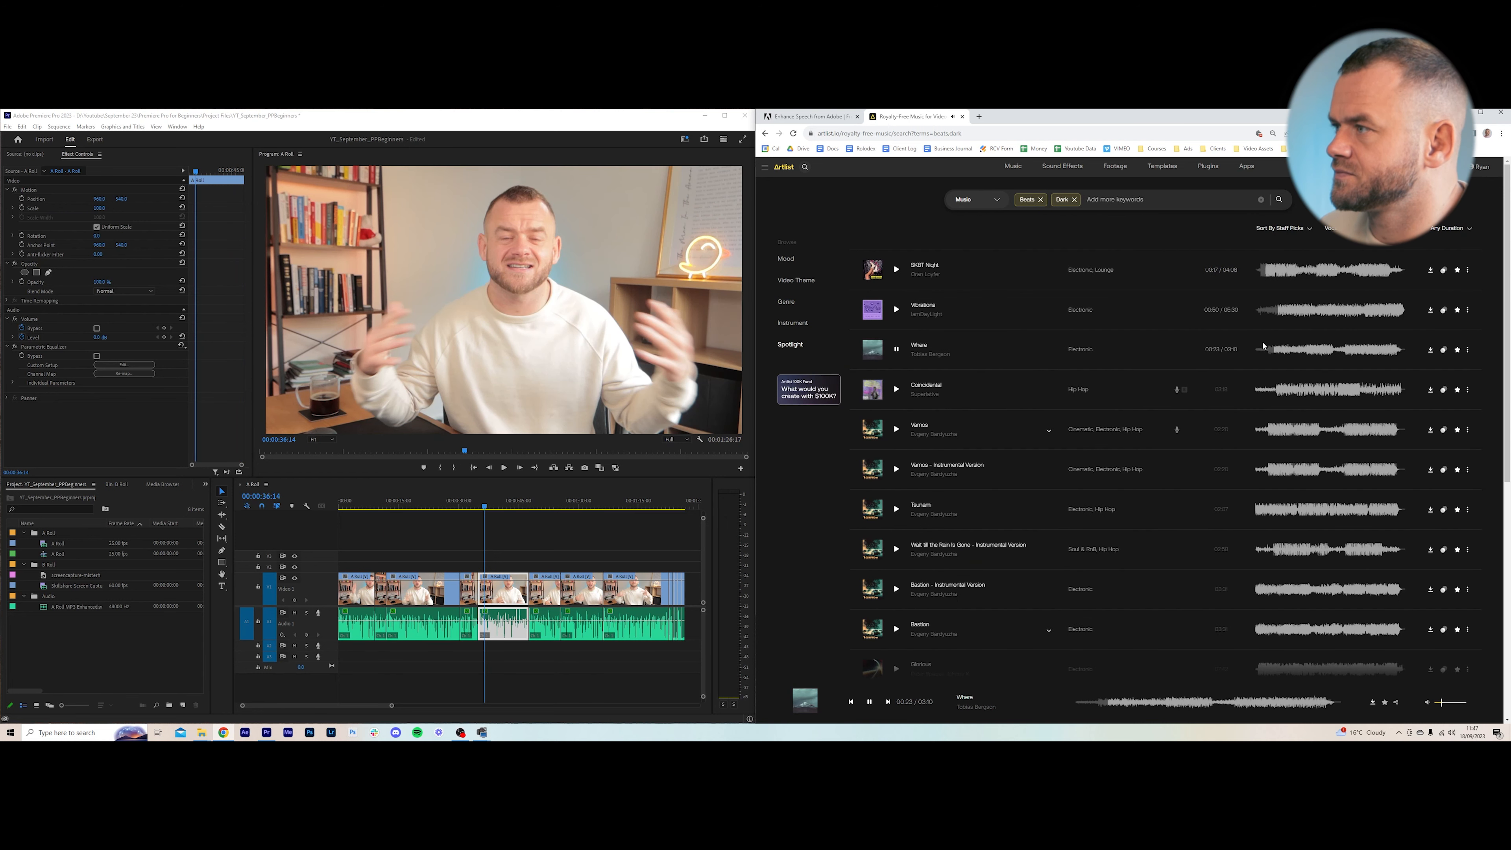
Clear the Beats and Dark keywords from the music search and filter by the Funk genre instead.
click(1041, 199)
click(1038, 200)
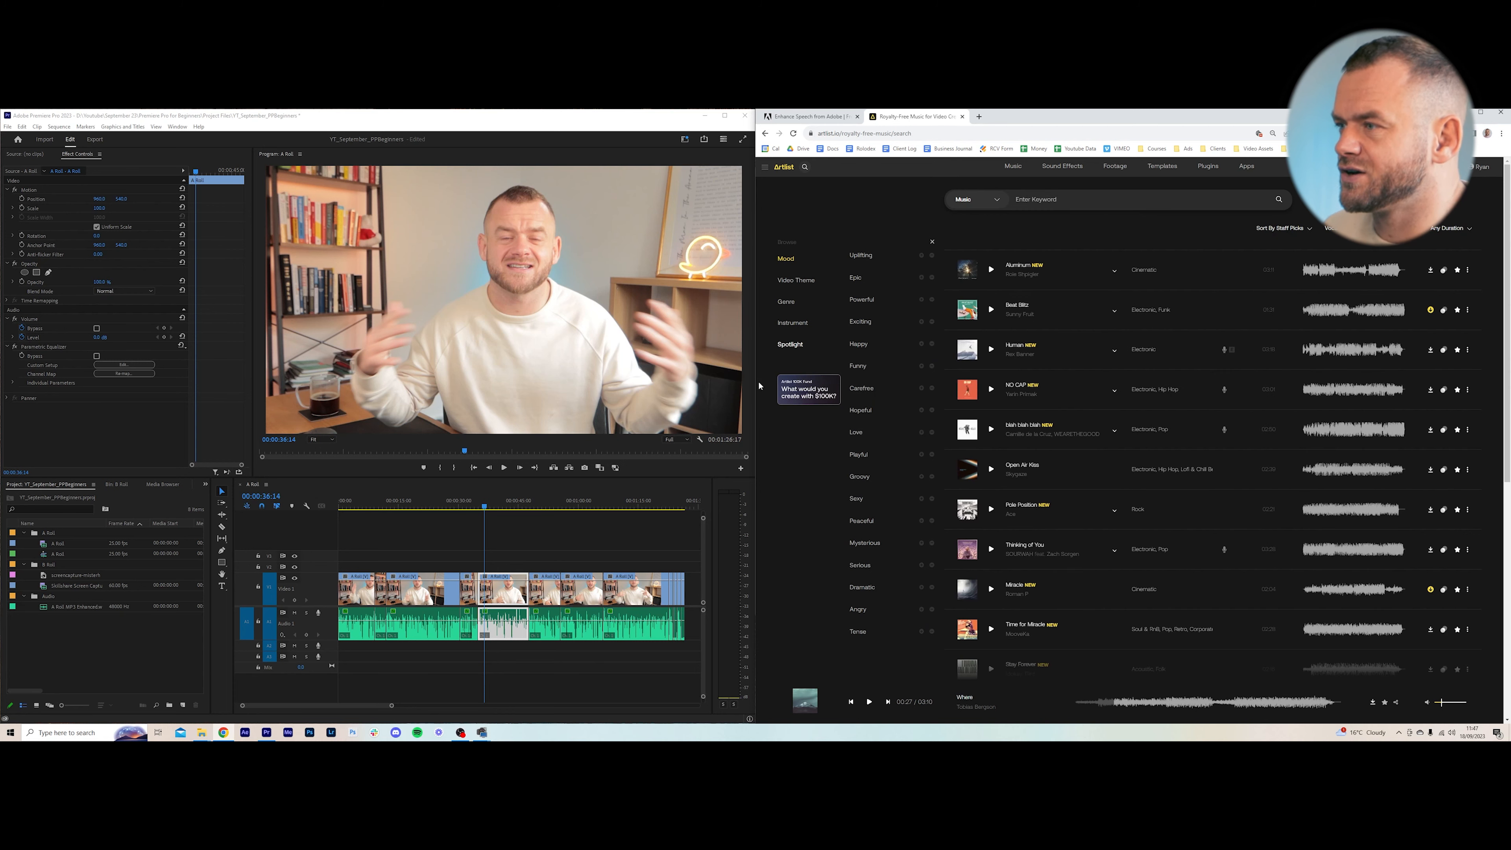
click(857, 499)
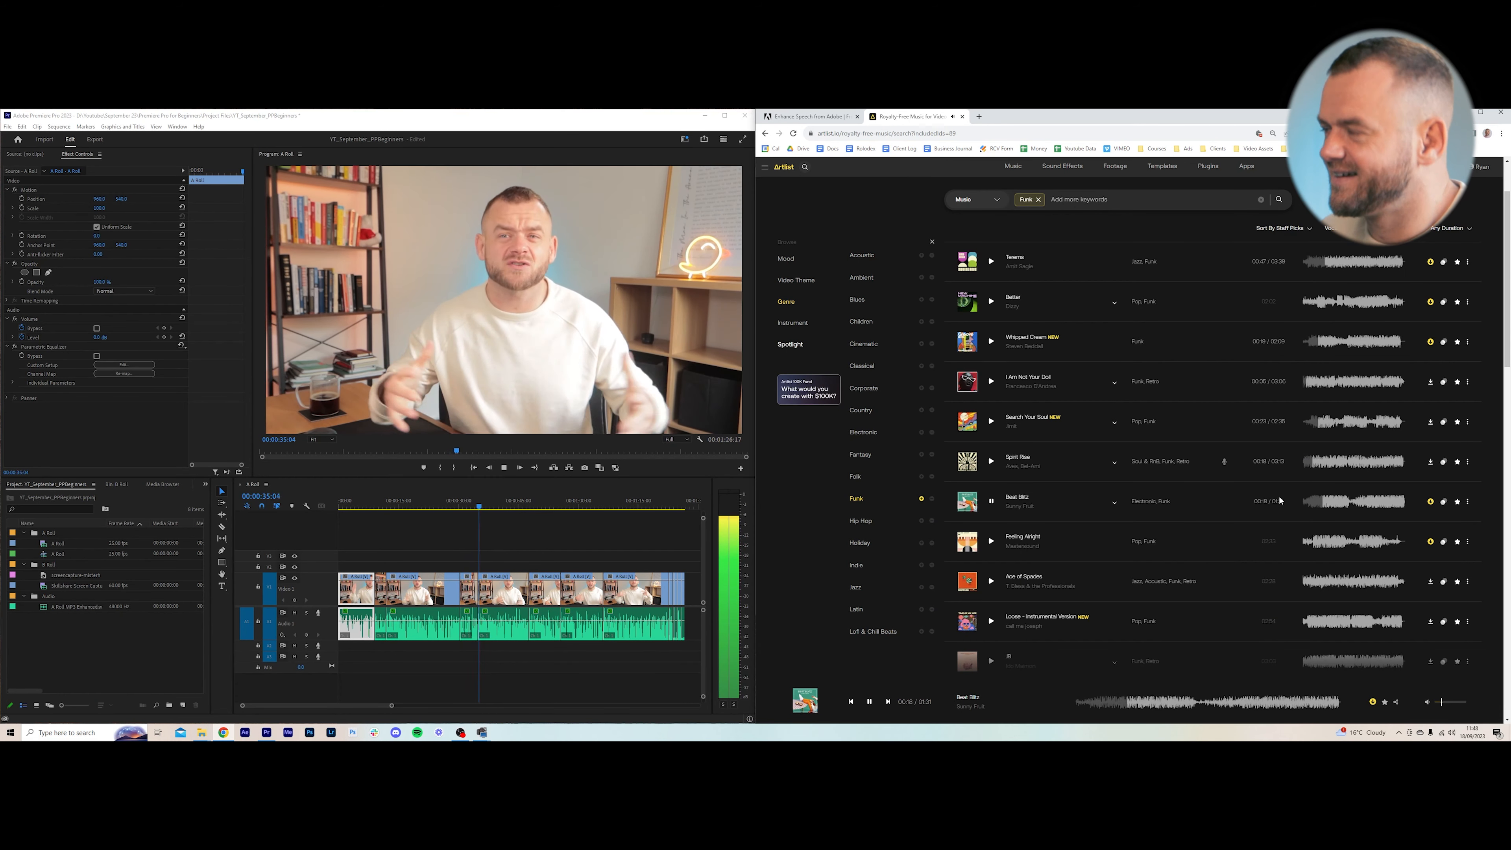
Download the Beat Blitz track from Artlist and import it into the Audio bin of the Premiere Pro project.
click(991, 502)
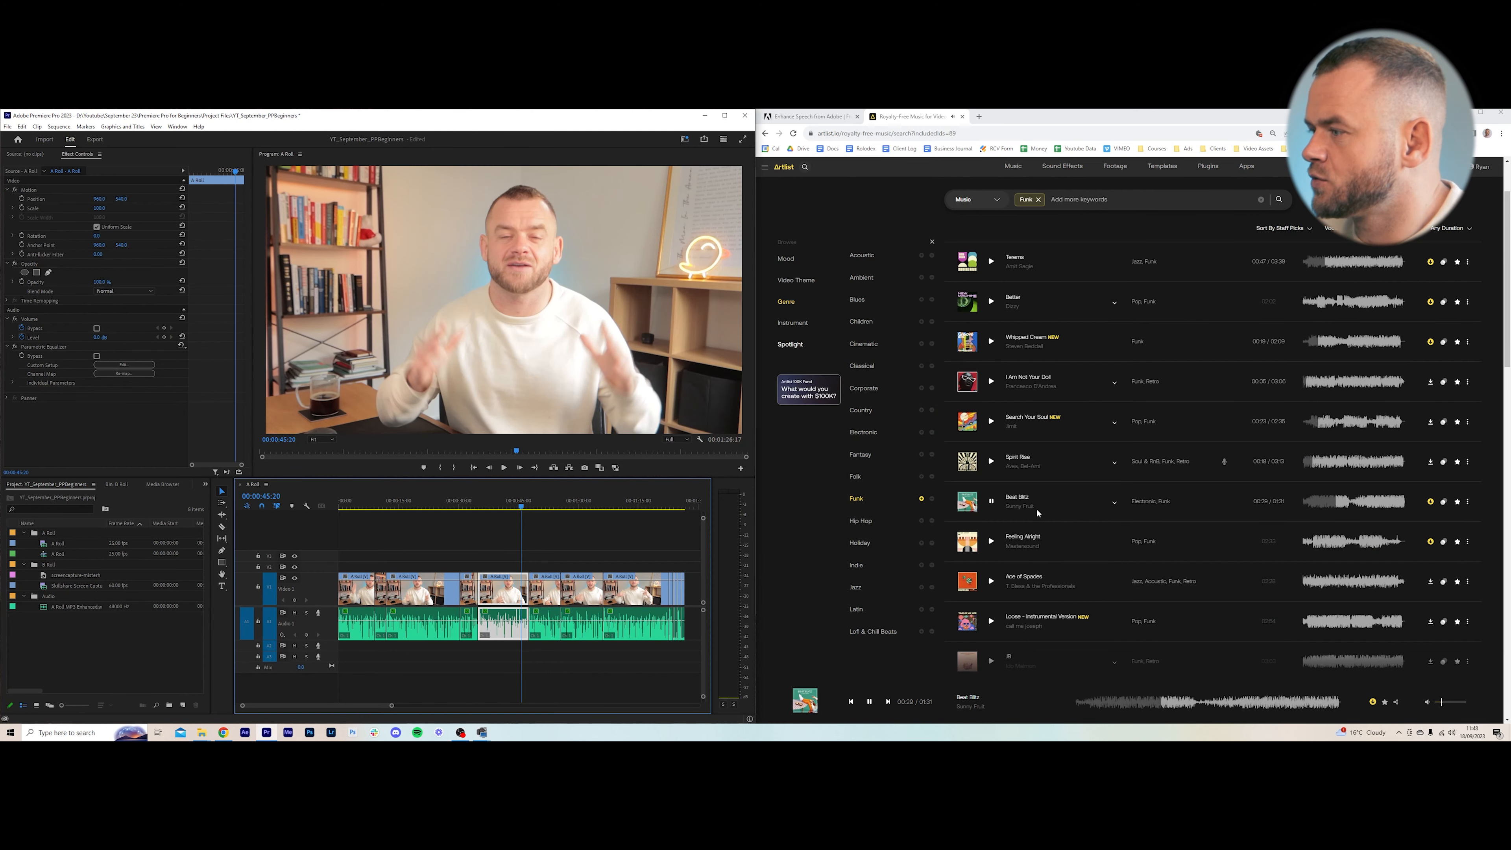
click(1431, 502)
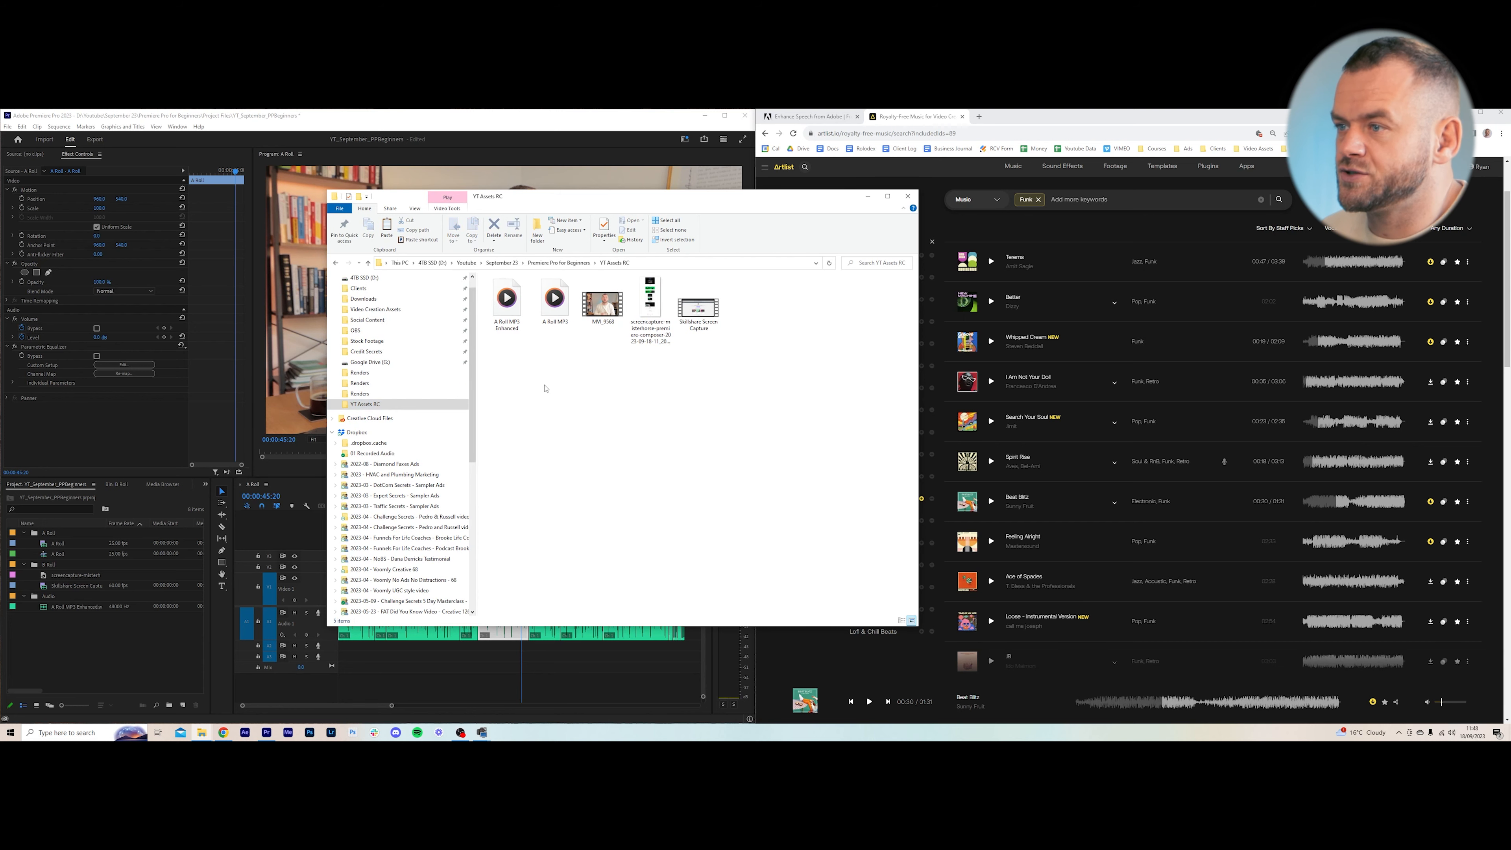
drag(754, 312, 100, 619)
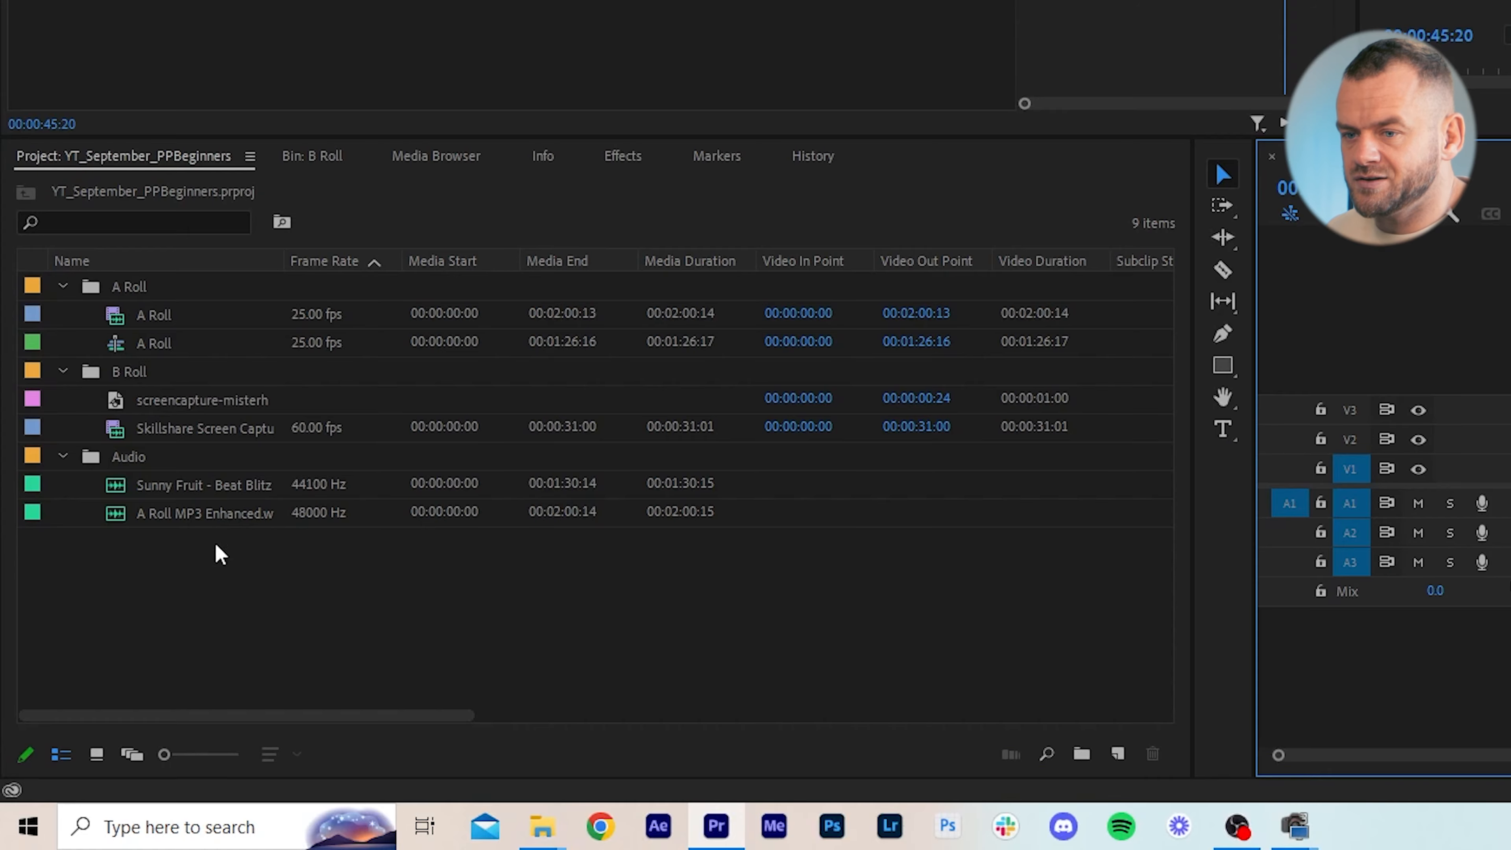
Place the Beat Blitz track on audio track A2 at the start of the A Roll sequence.
drag(89, 606, 335, 649)
drag(337, 544, 336, 544)
Lower the audio gain of the music clip on A2 and play the sequence from the start to check the level.
click(789, 628)
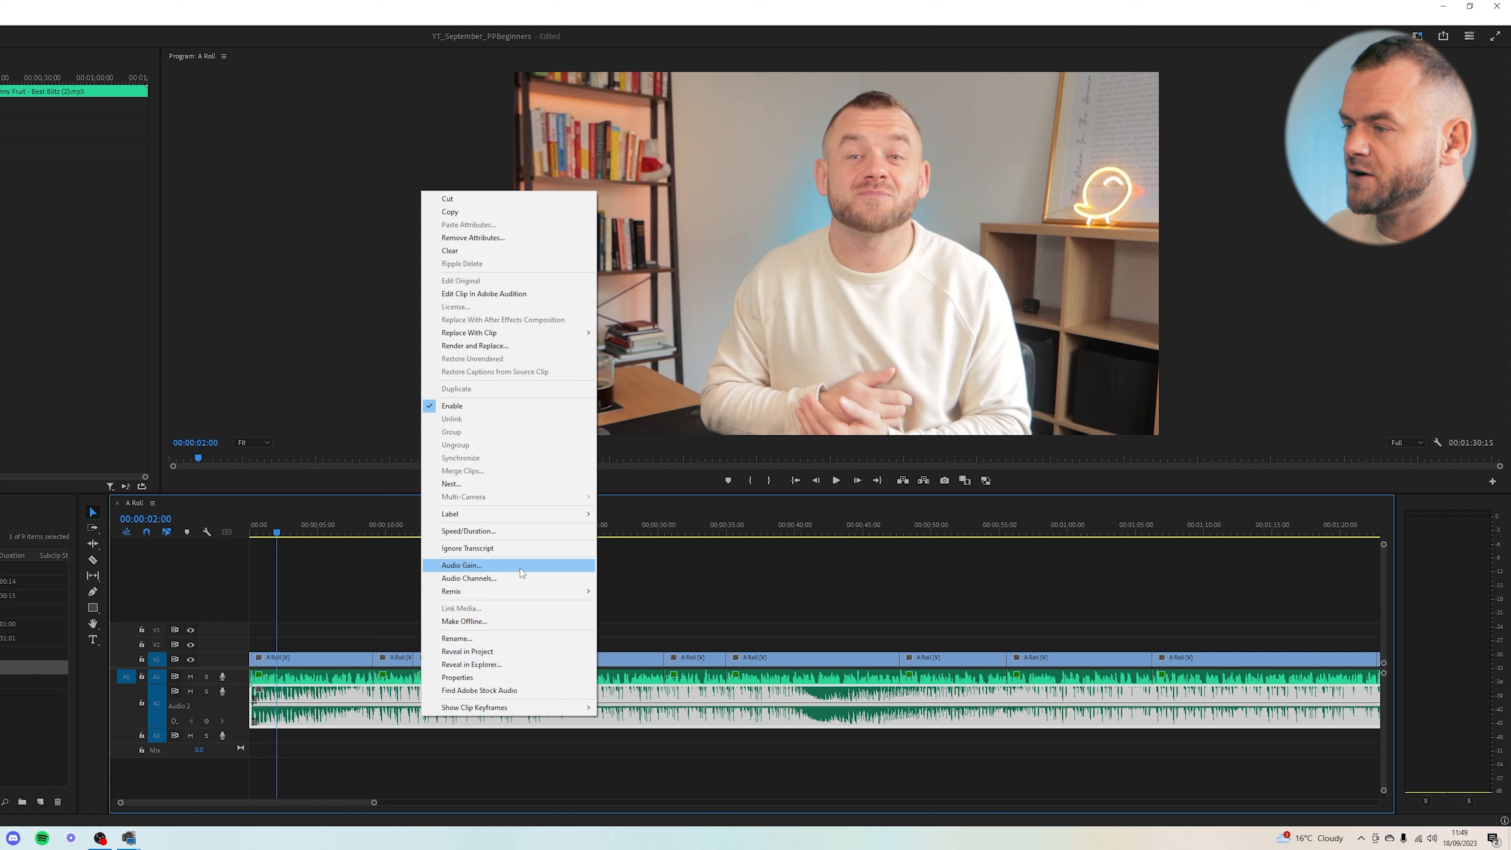
click(520, 568)
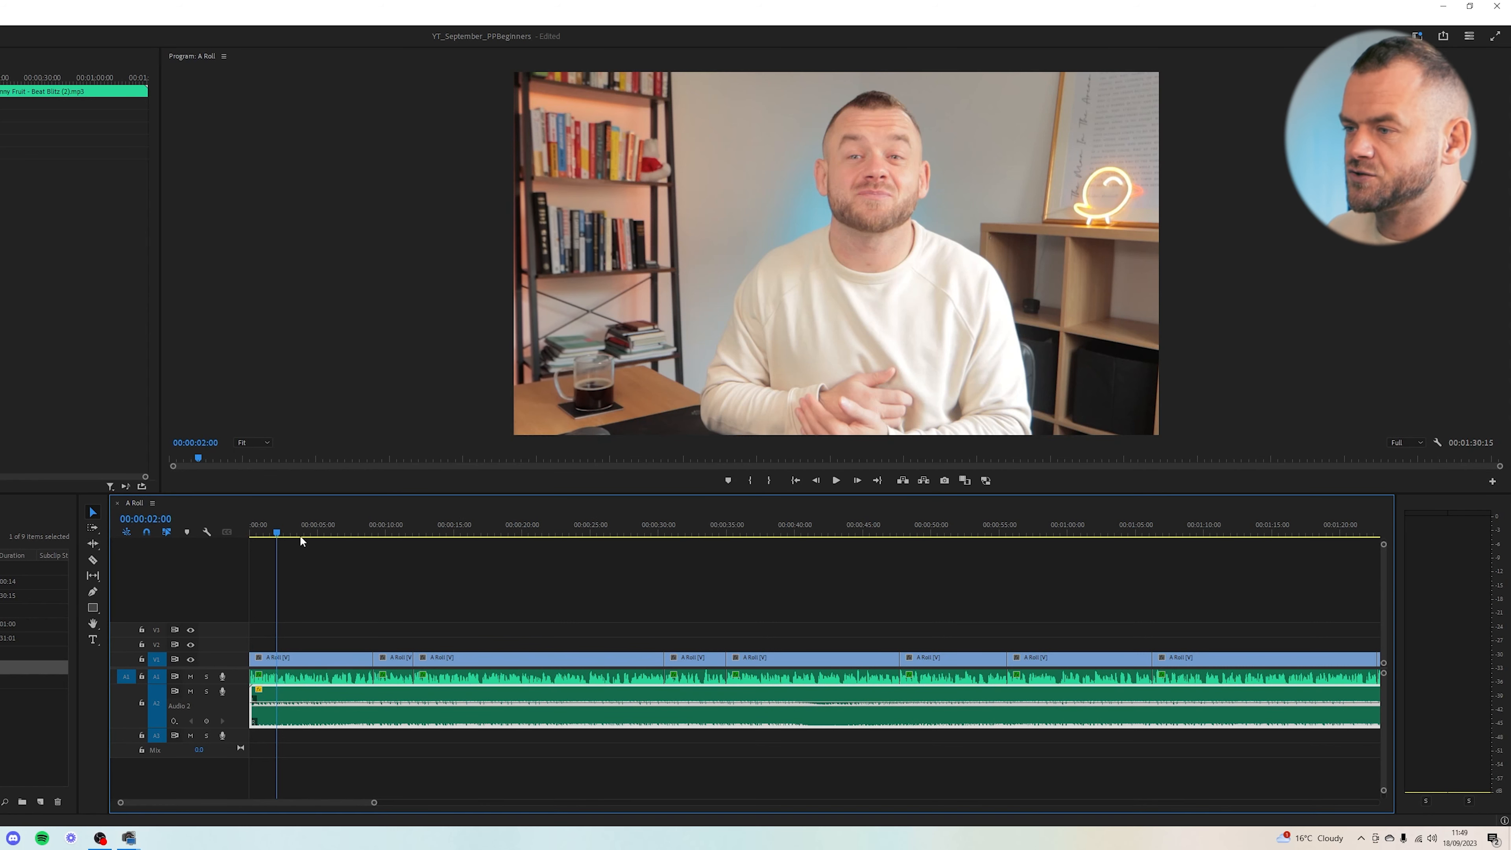
drag(300, 535, 229, 535)
key(space)
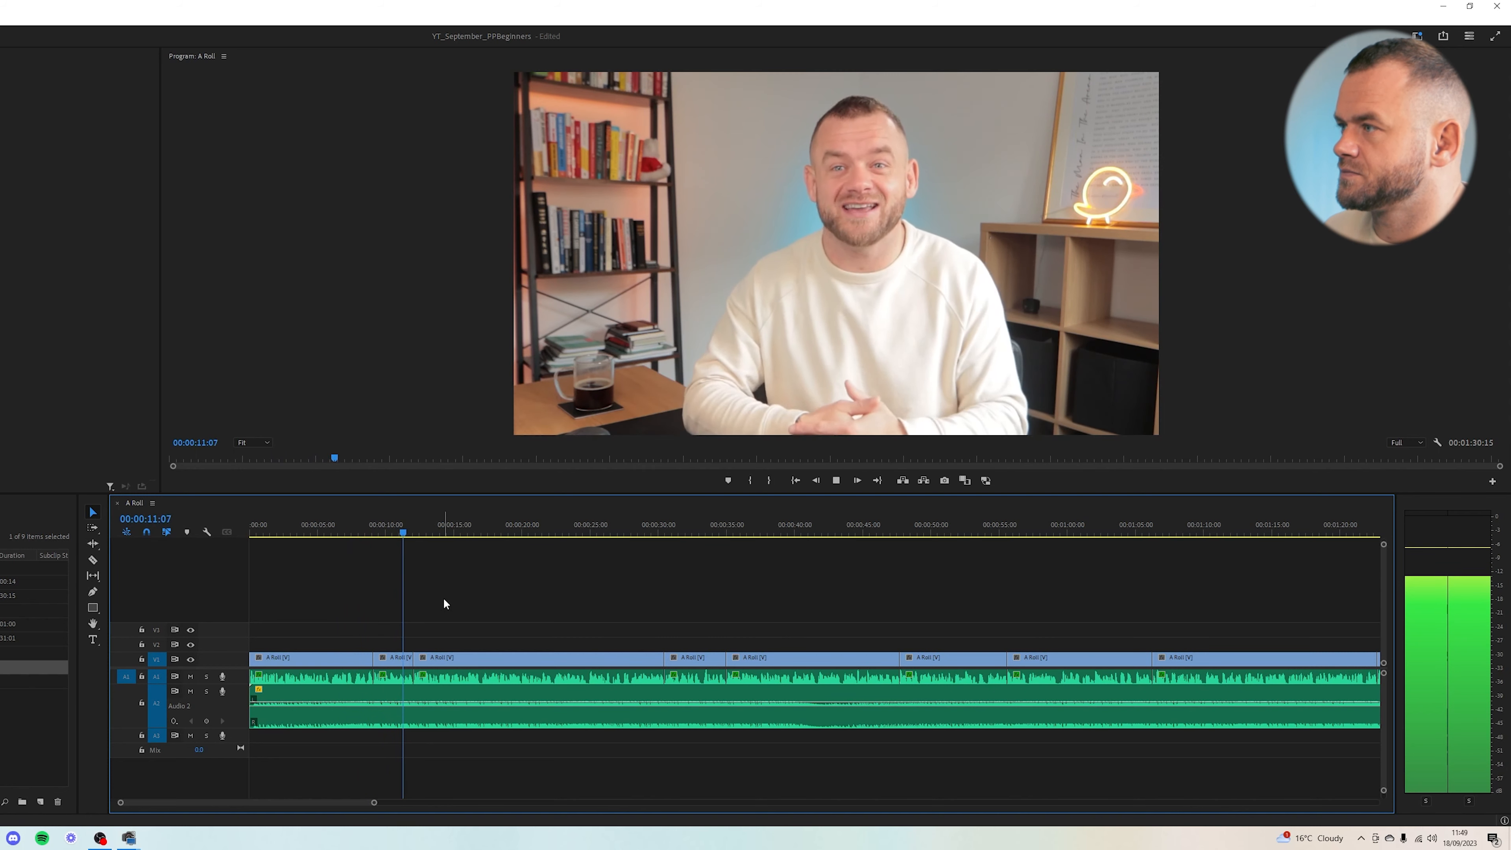
Return the playhead to the start of the sequence and solo the music track A2.
drag(375, 802, 436, 802)
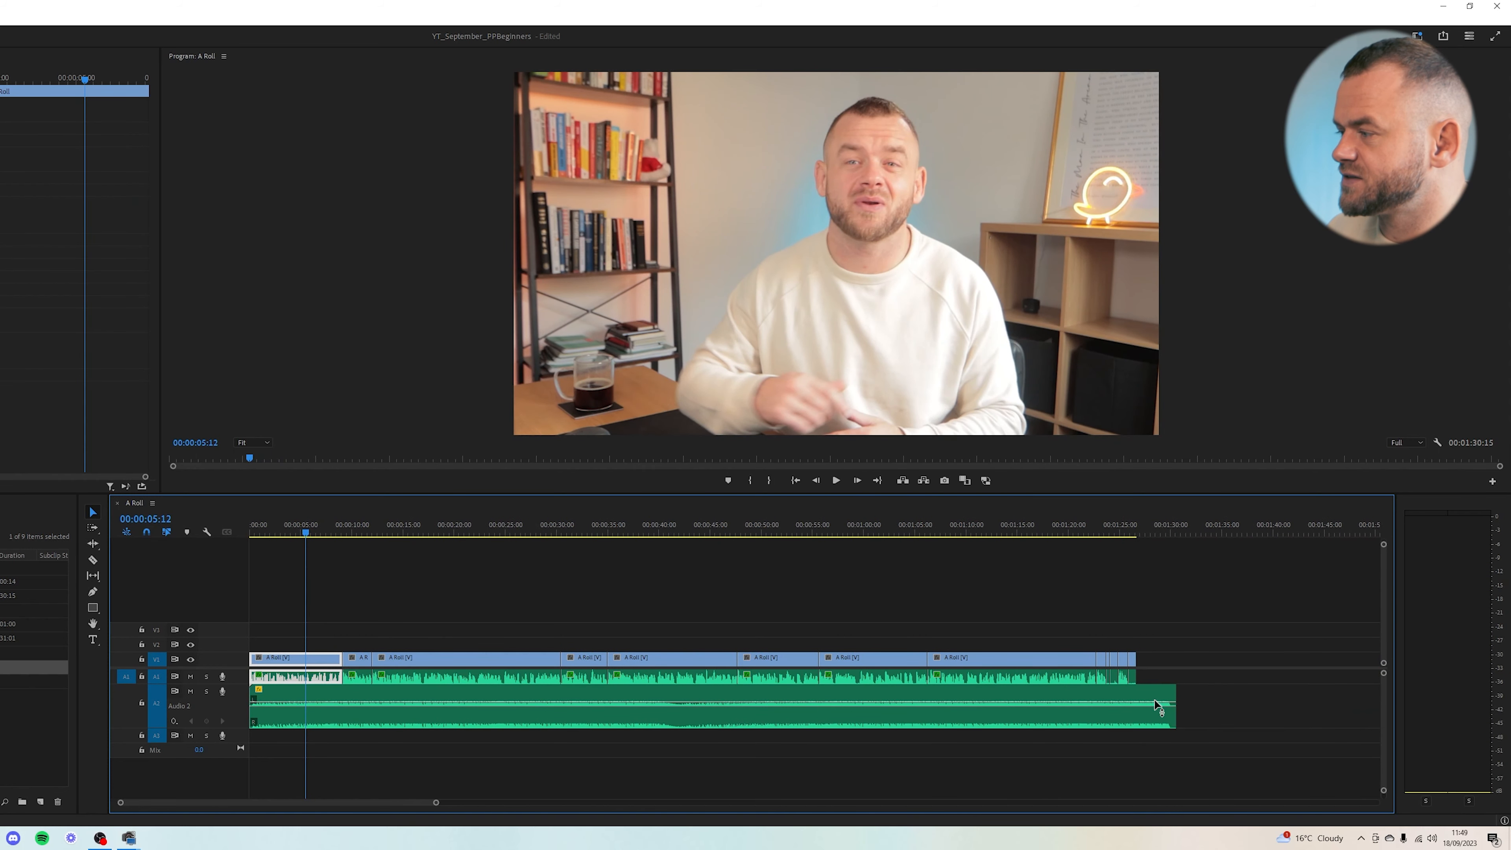
key(Home)
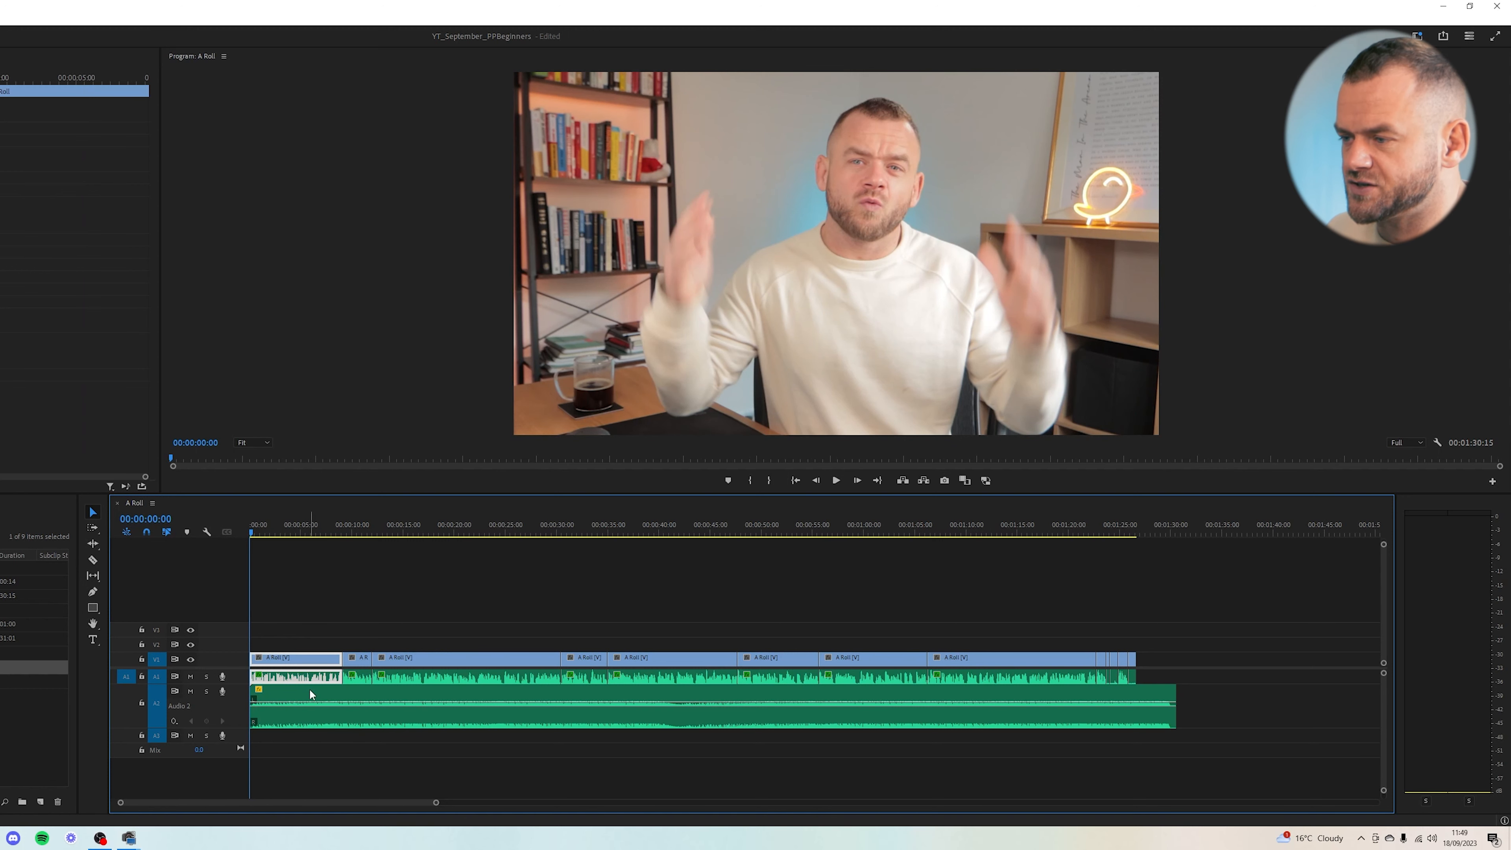
click(206, 691)
Increase the height of tracks A2 and V1 to show larger music waveforms and clip thumbnails.
drag(436, 803, 222, 802)
drag(237, 728, 236, 761)
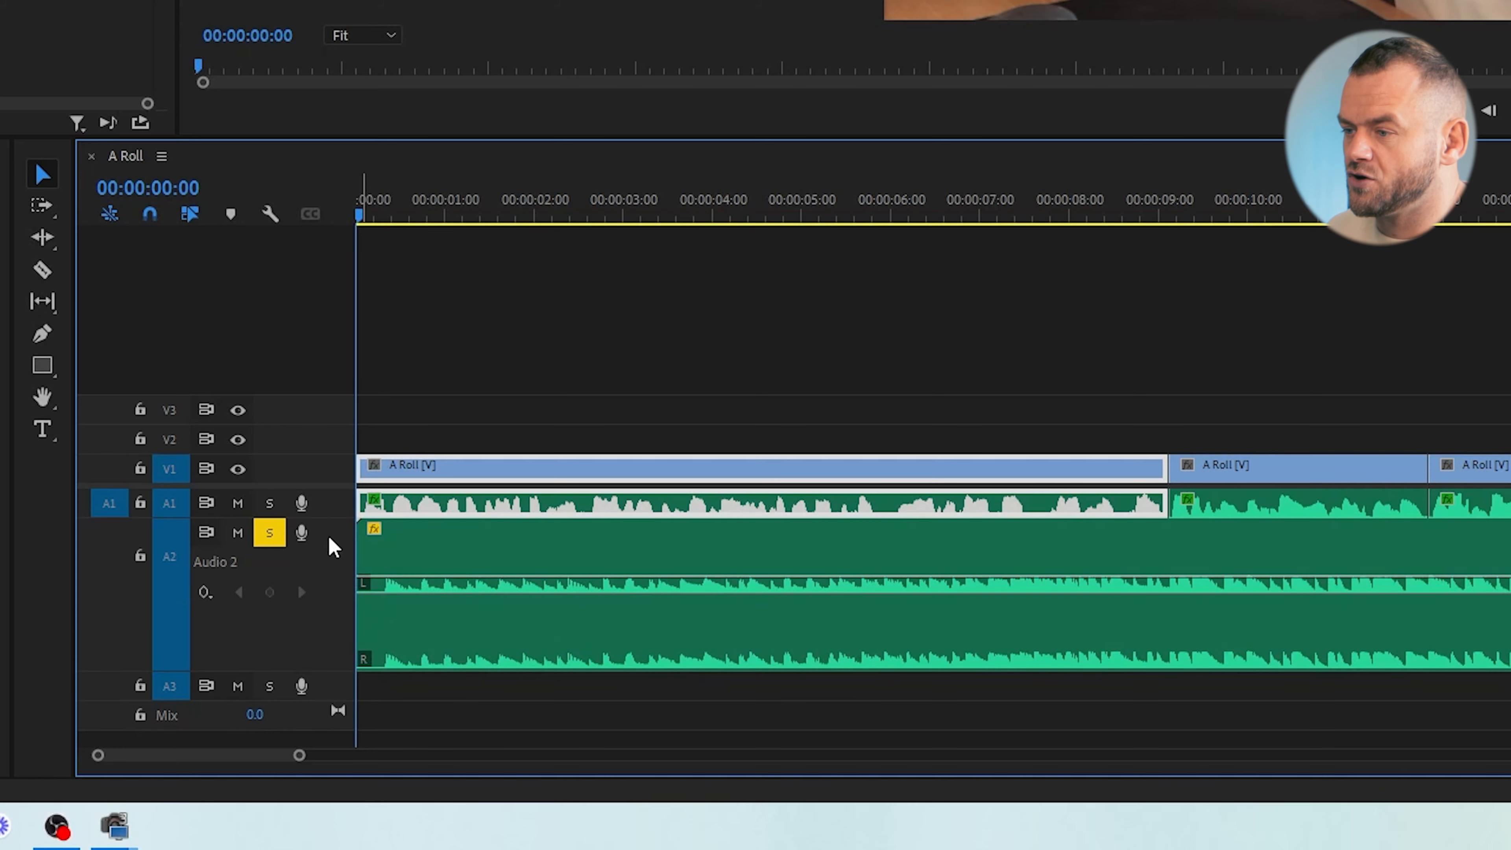
drag(327, 455, 328, 365)
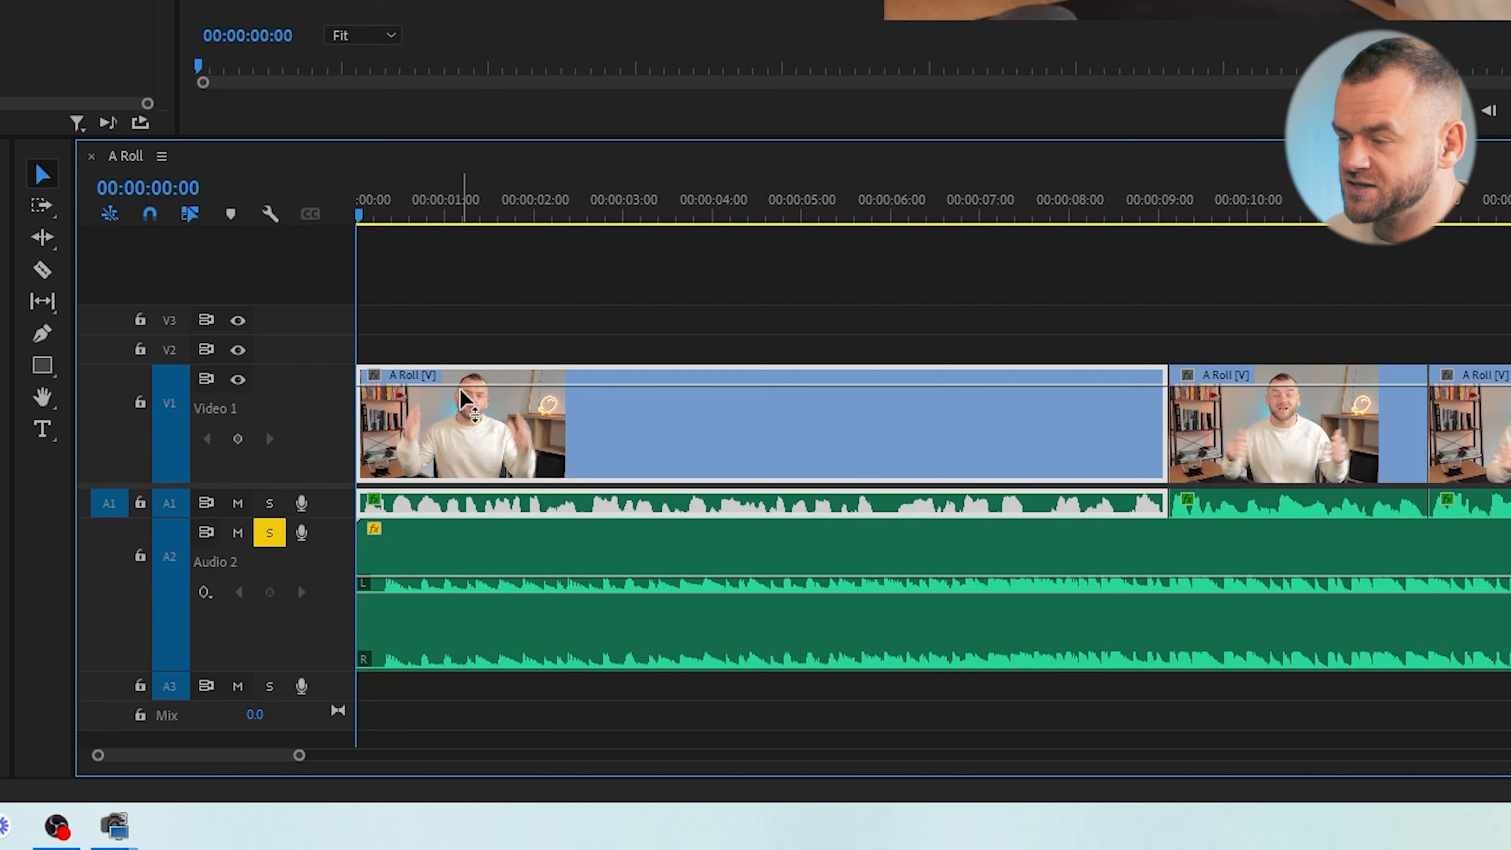
scroll(462, 395, up, 4)
scroll(469, 405, down, 6)
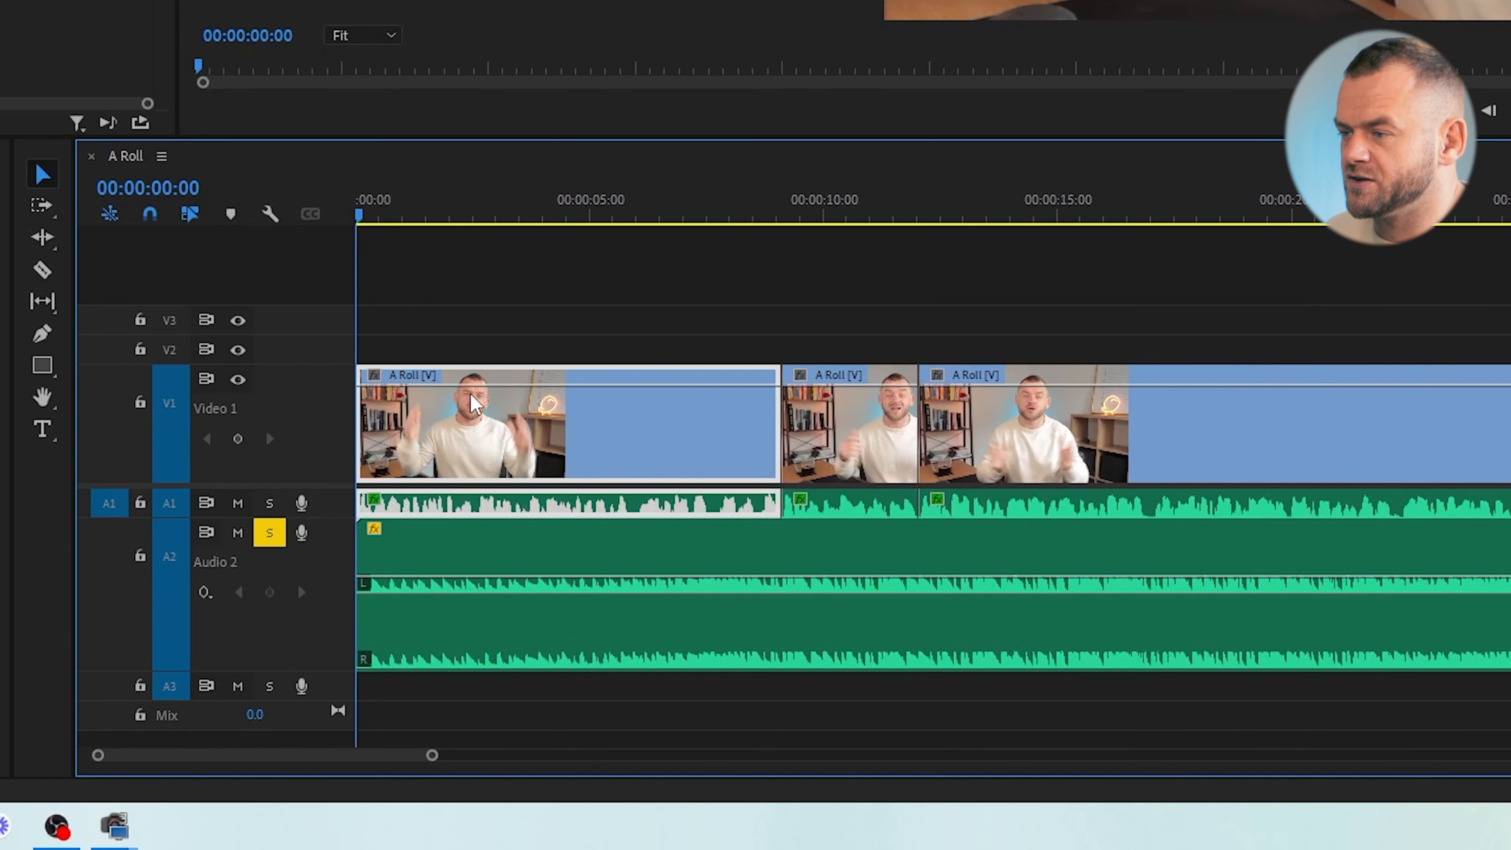
scroll(471, 397, down, 1)
Play the soloed music around 00:00:08:11 and cut the A2 music clip at that point with the Razor tool.
key(equal)
key(equal)
click(792, 531)
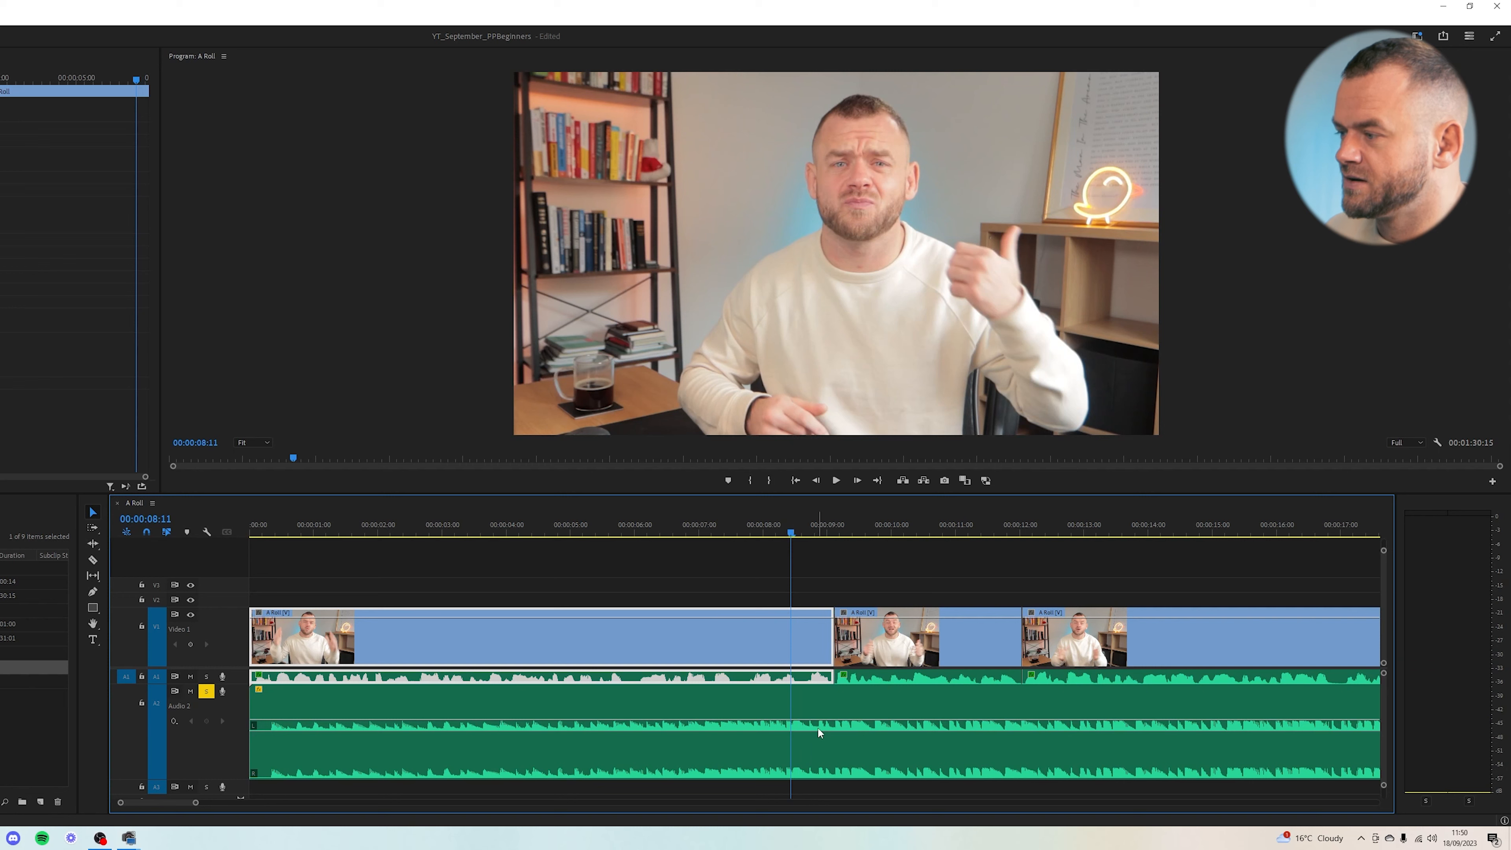
key(space)
key(space)
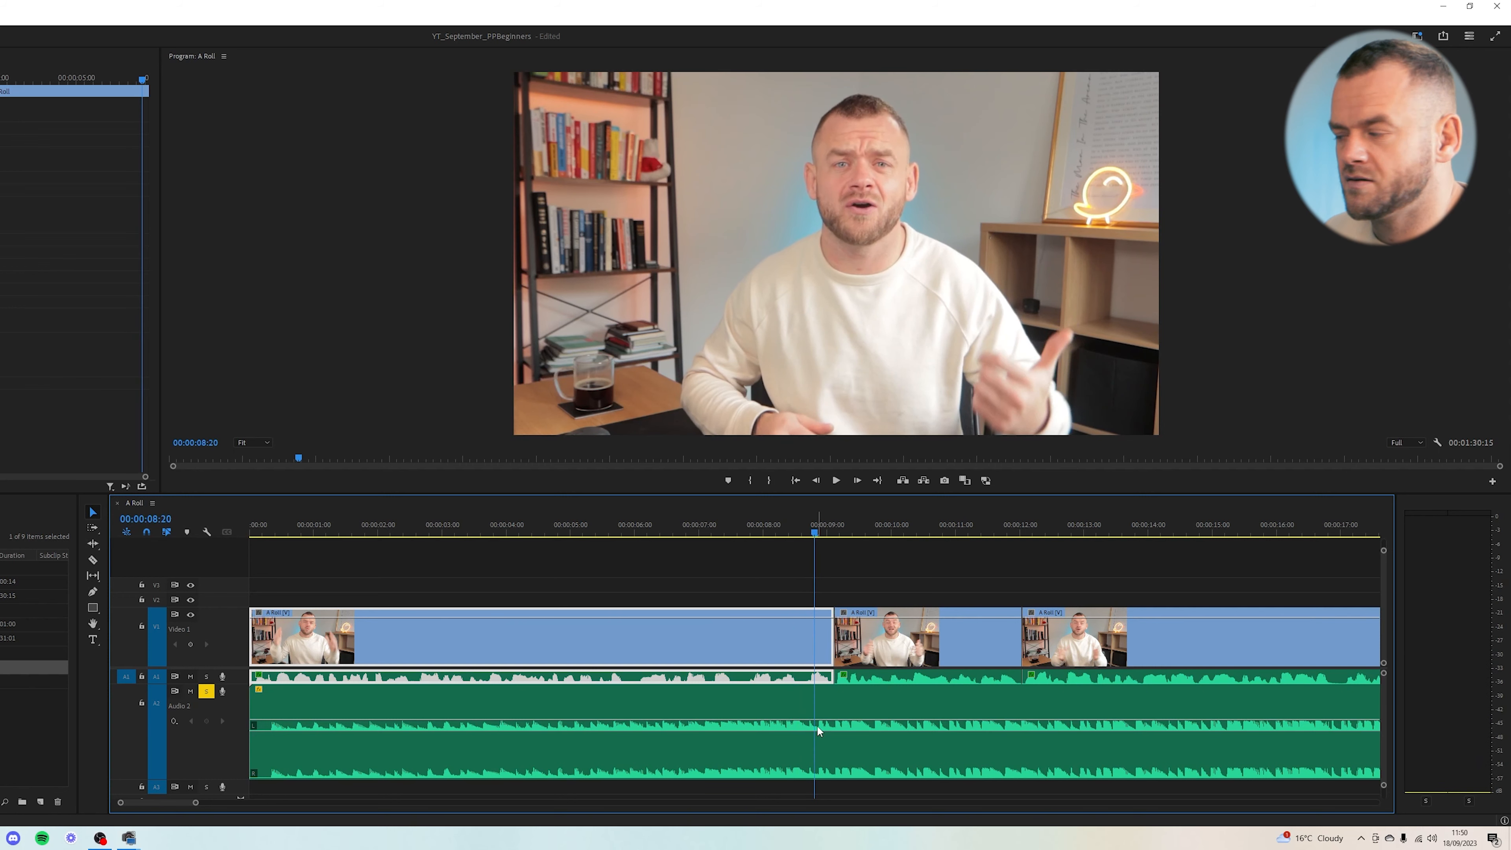
click(791, 531)
key(c)
click(794, 698)
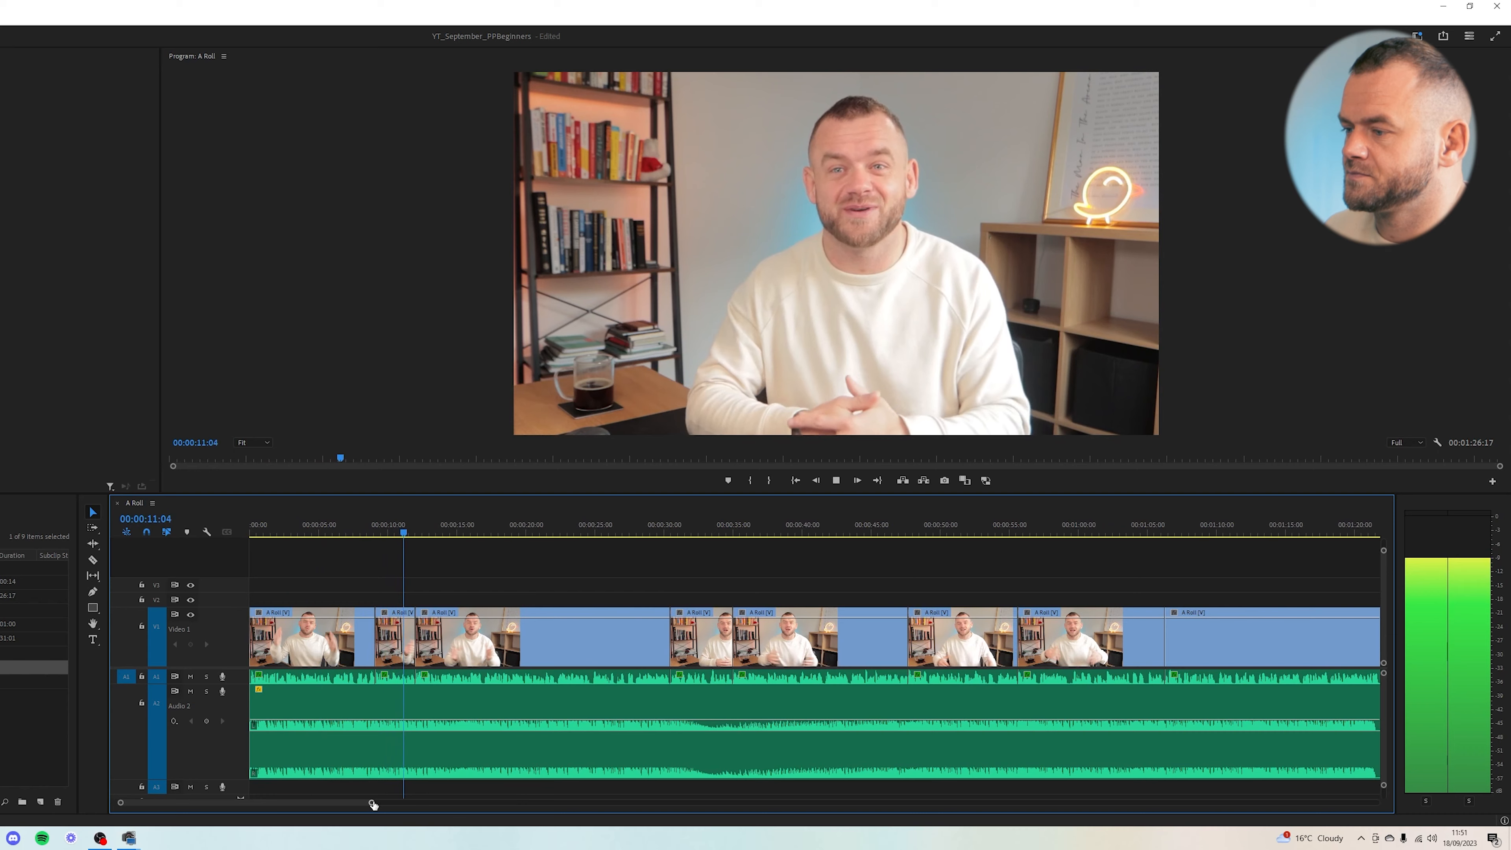
Solo music track A2 and play the sequence from about 14 to 20 seconds to check its level on the audio meters.
drag(371, 802, 409, 802)
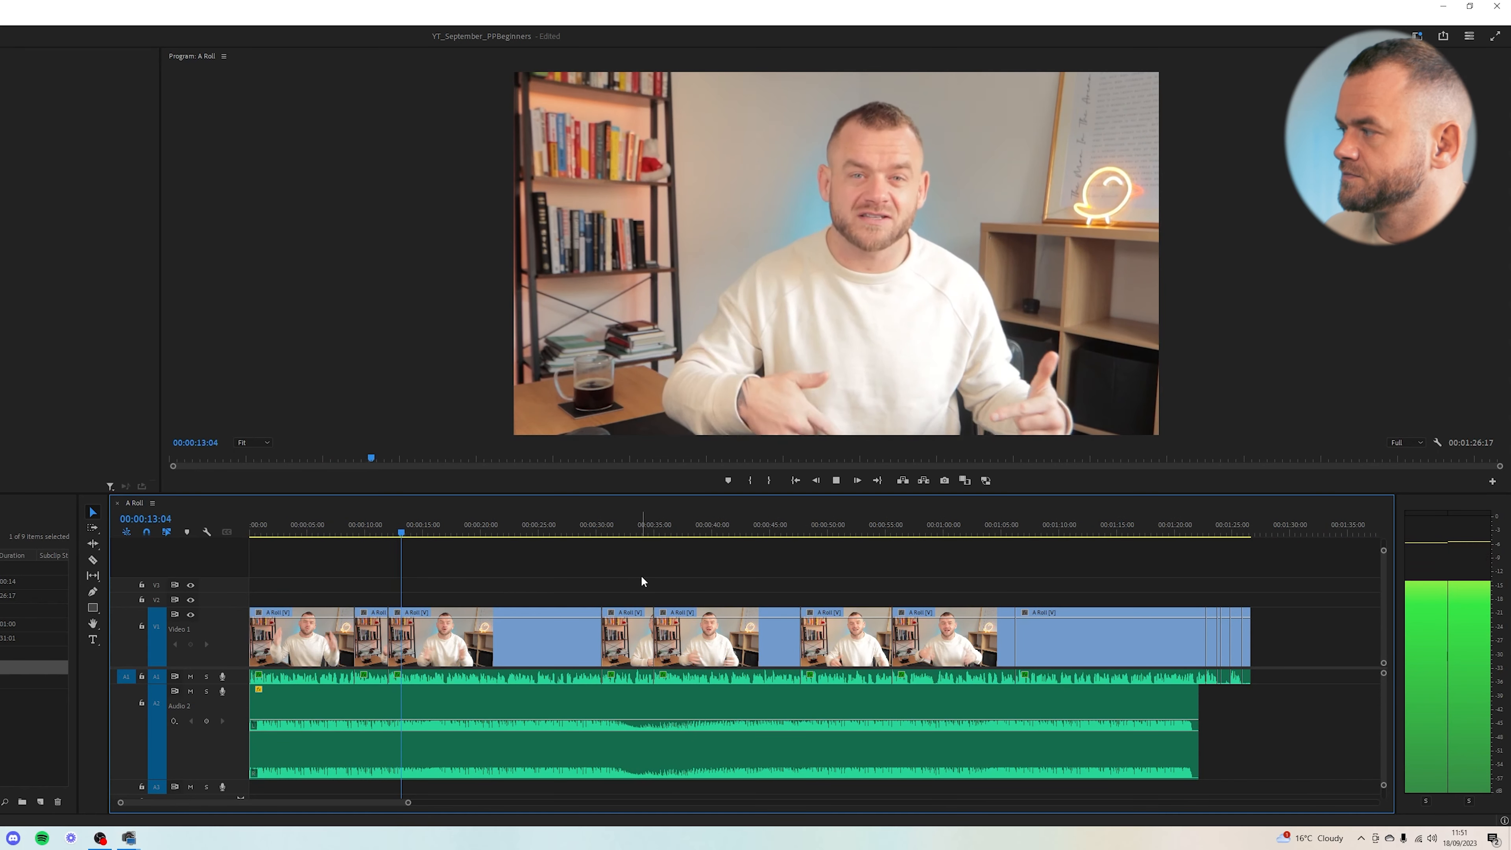
key(space)
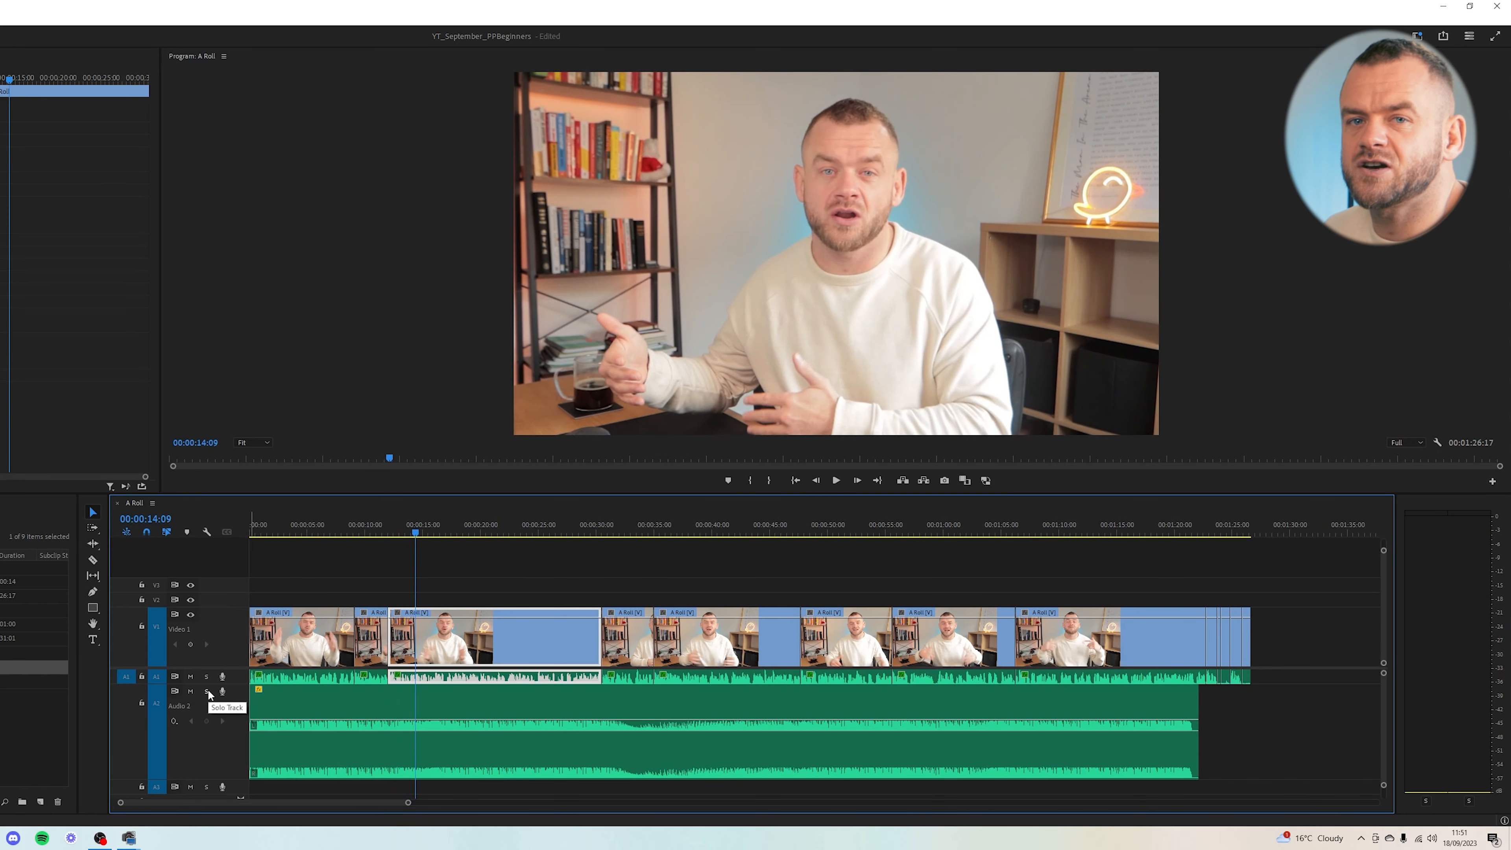
click(207, 692)
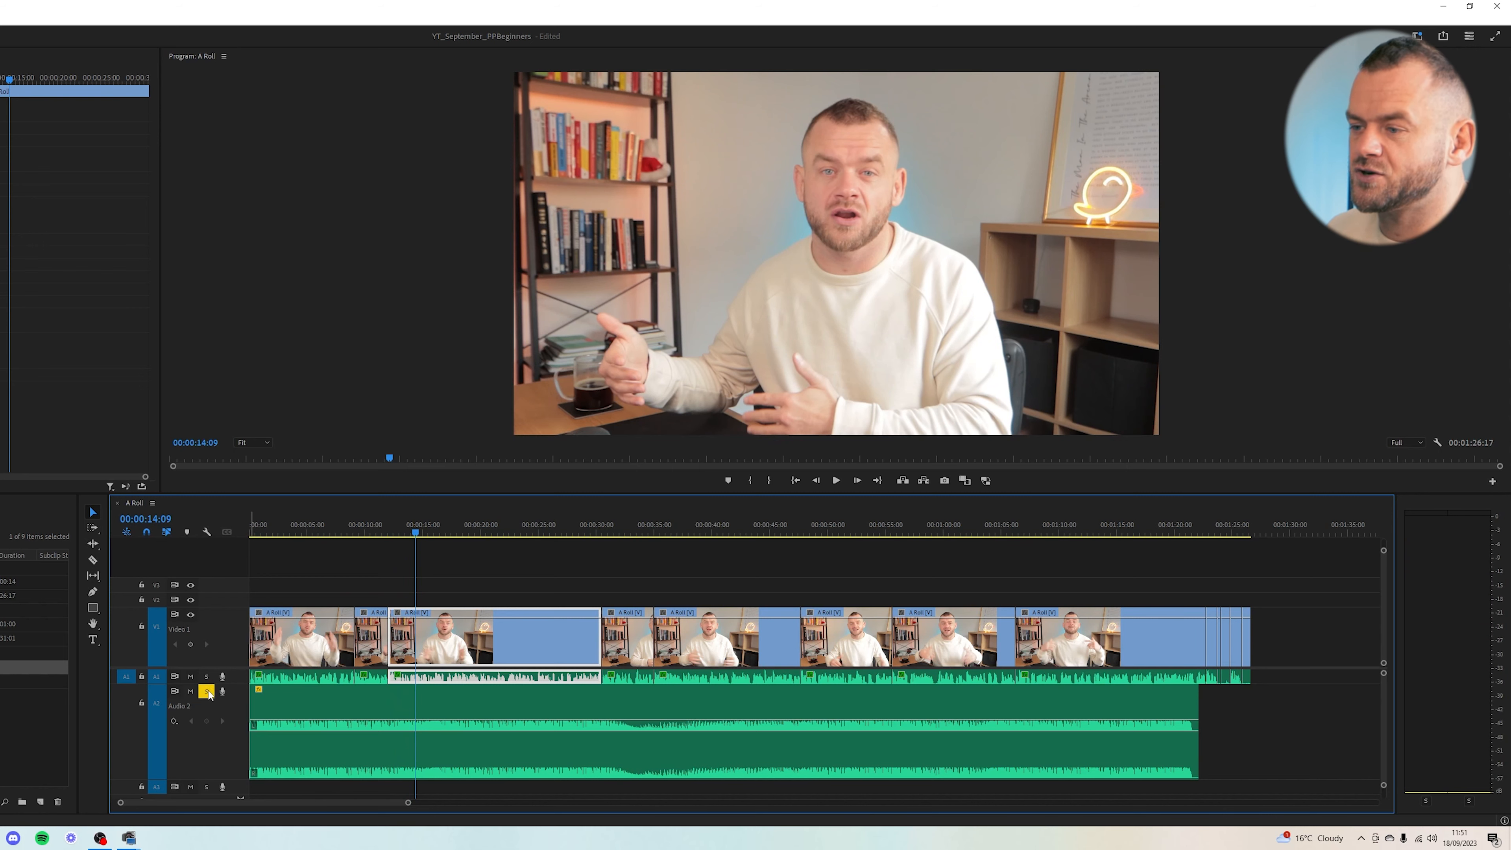
key(space)
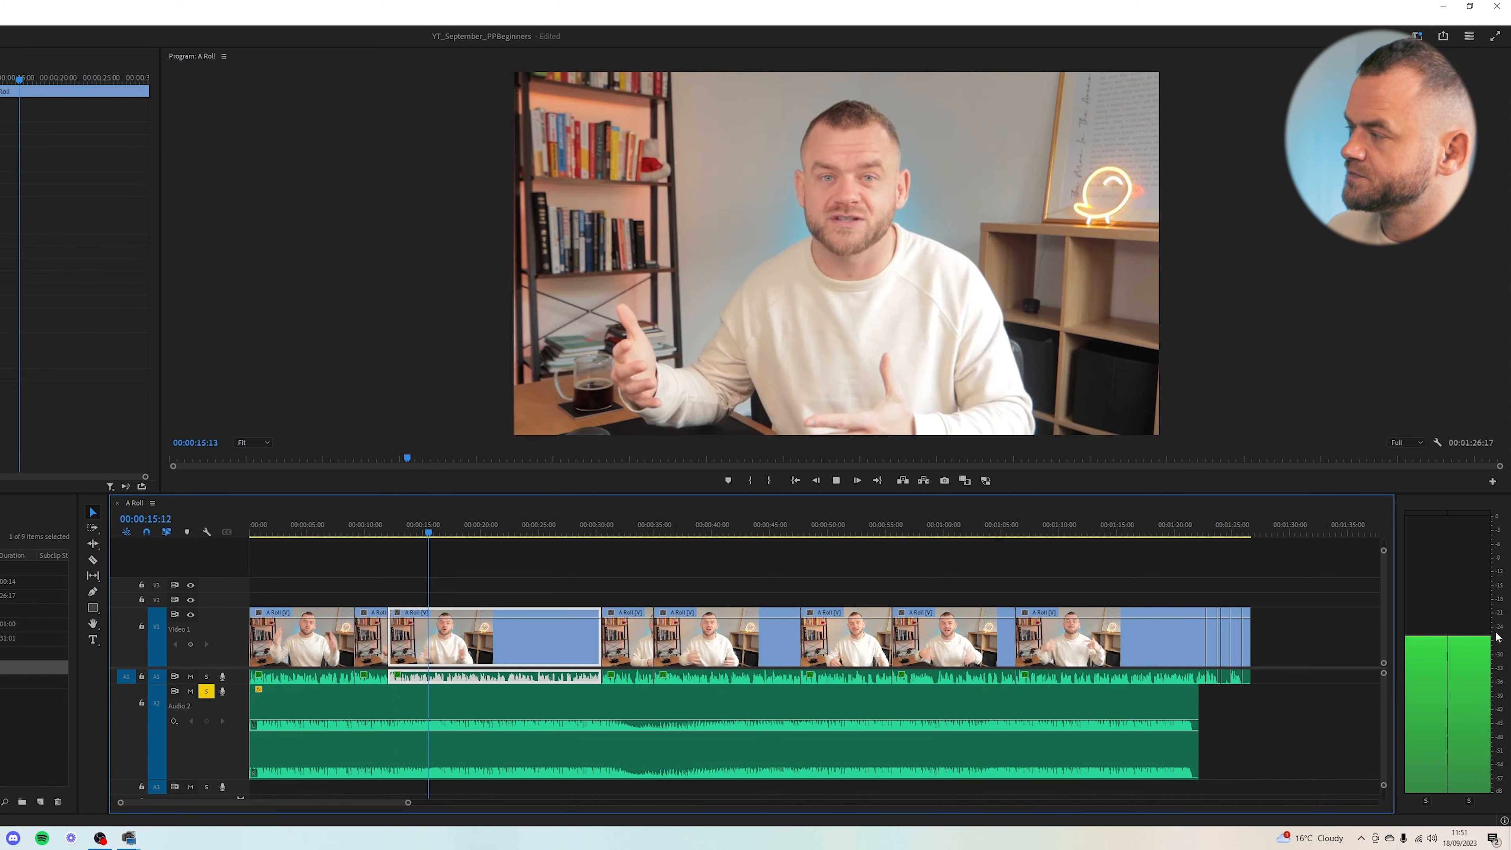
key(space)
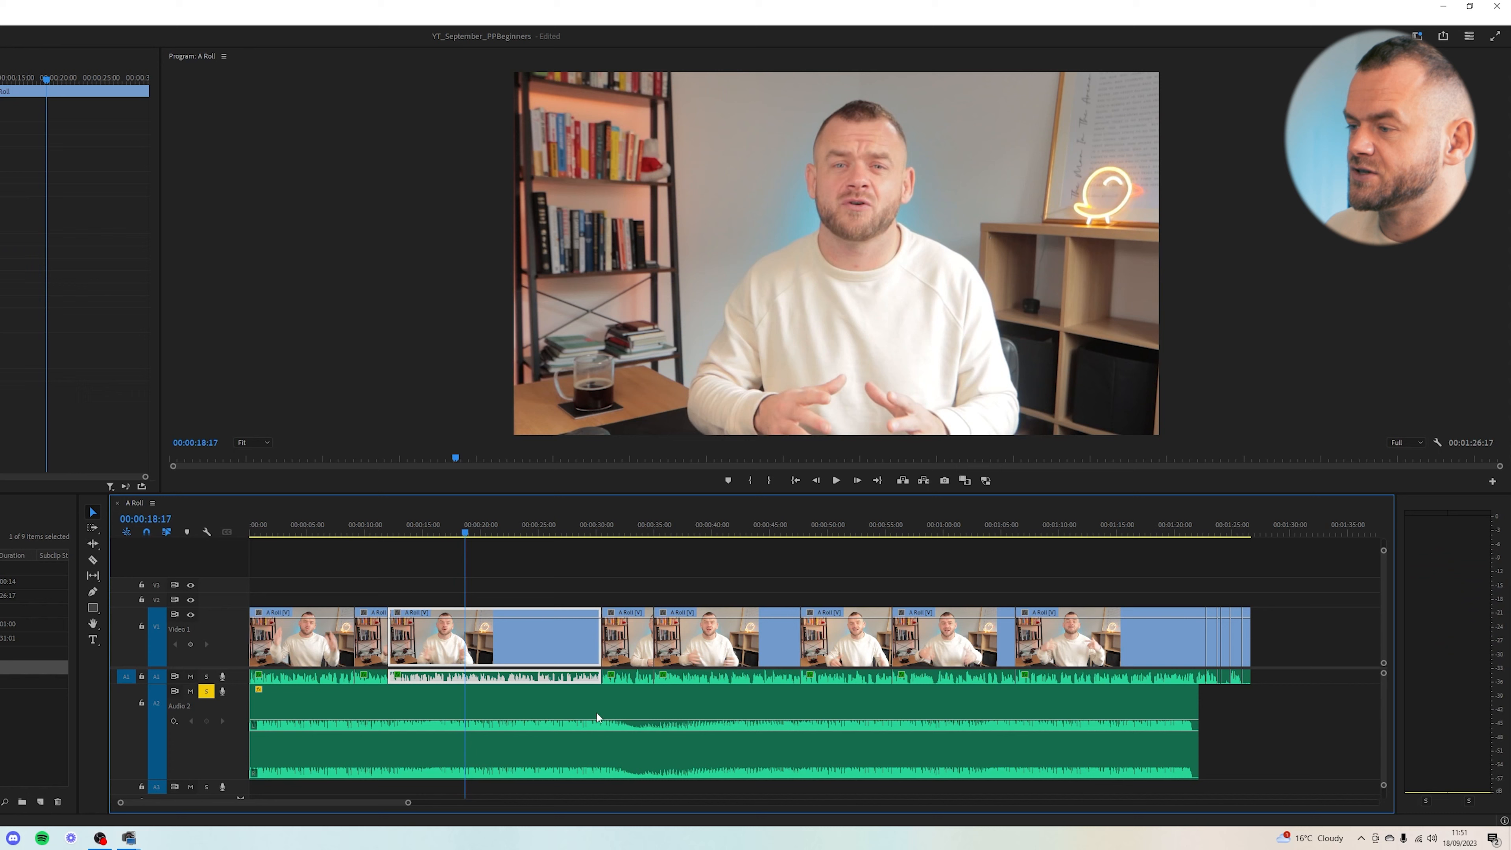
key(space)
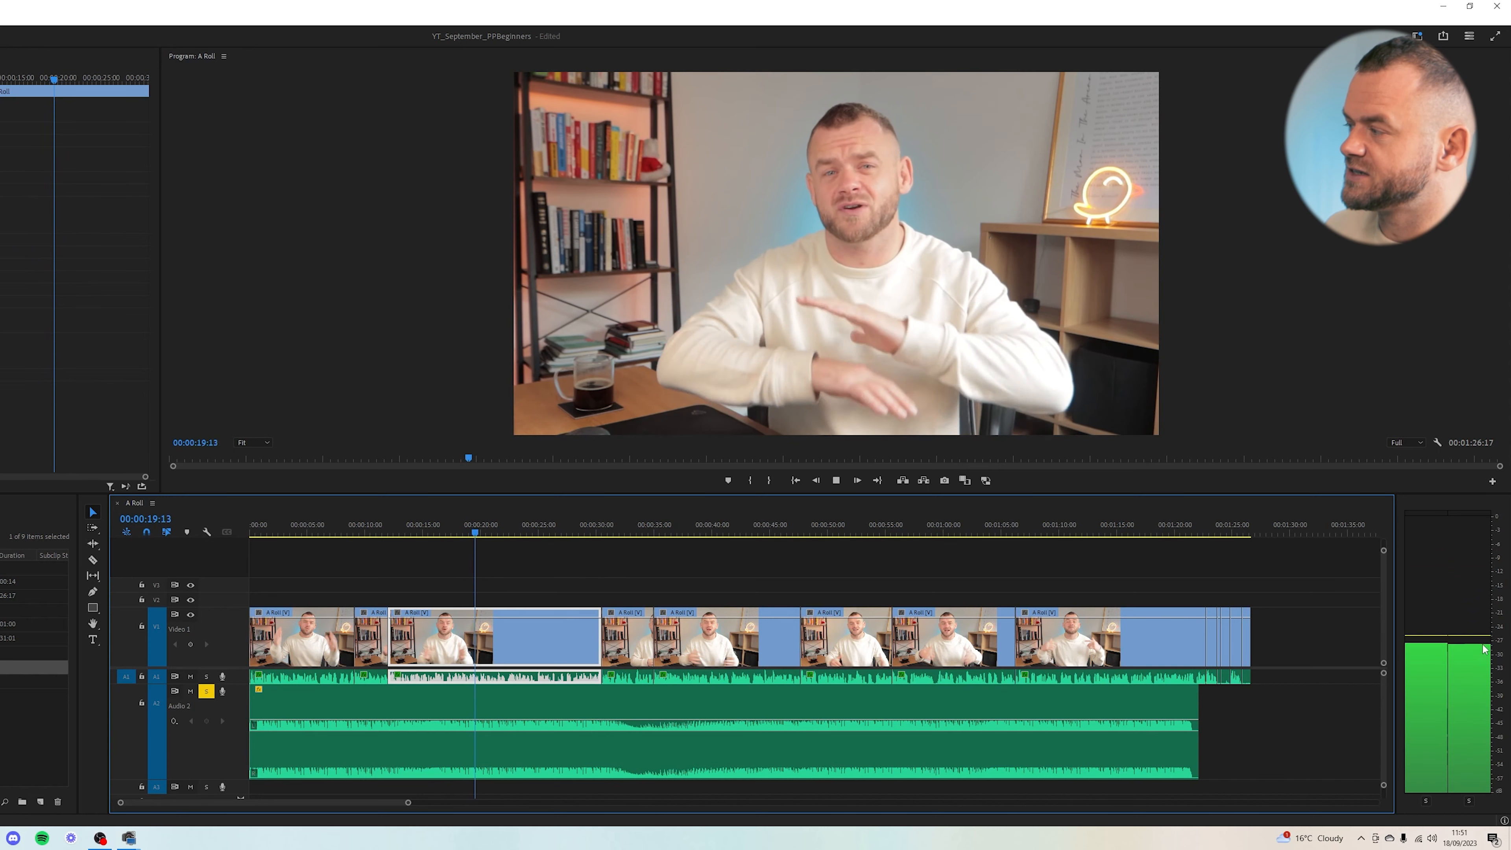
key(space)
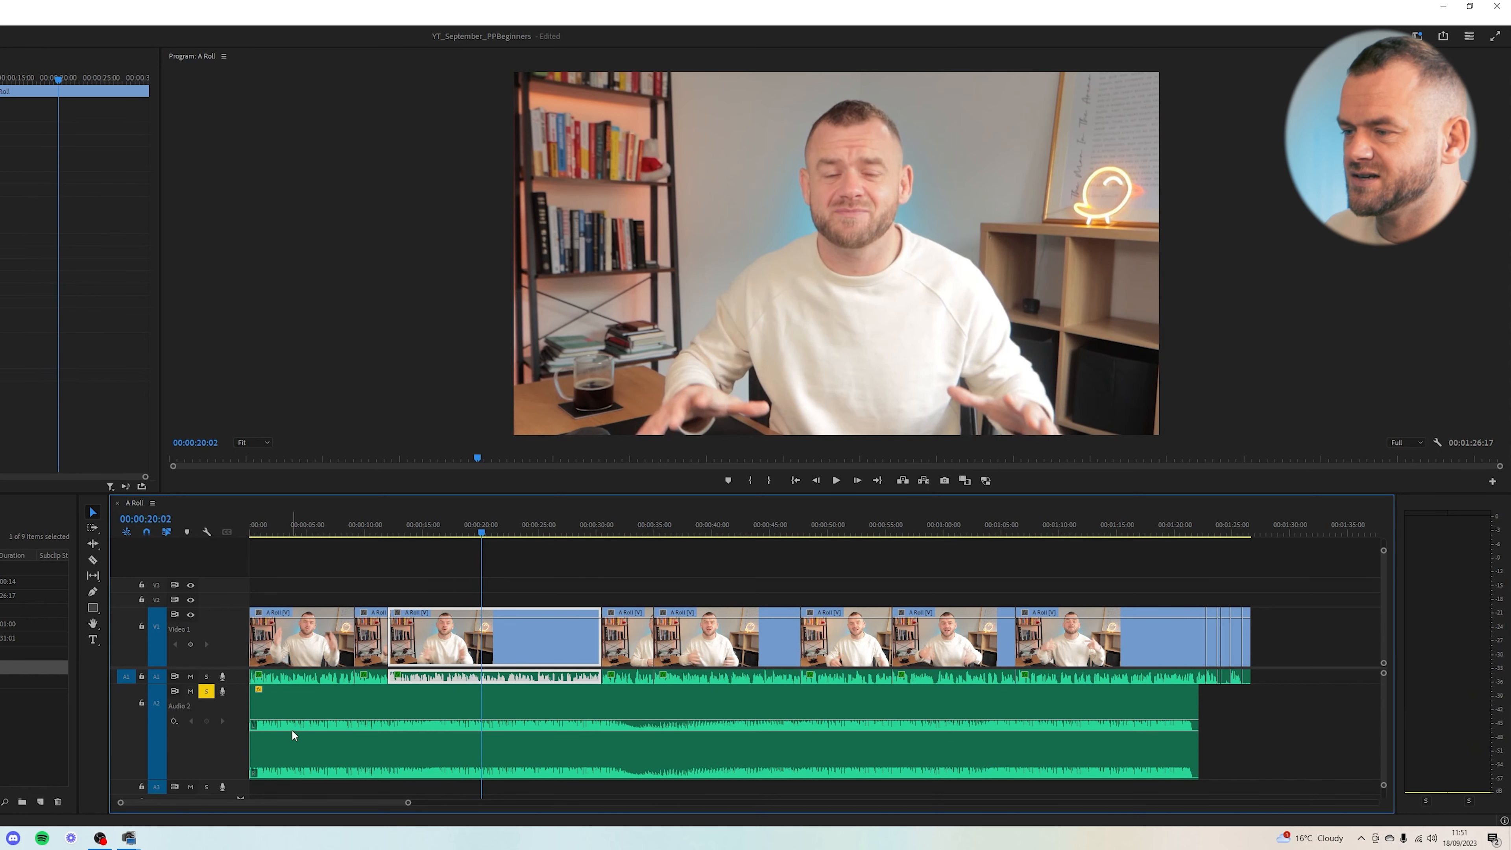
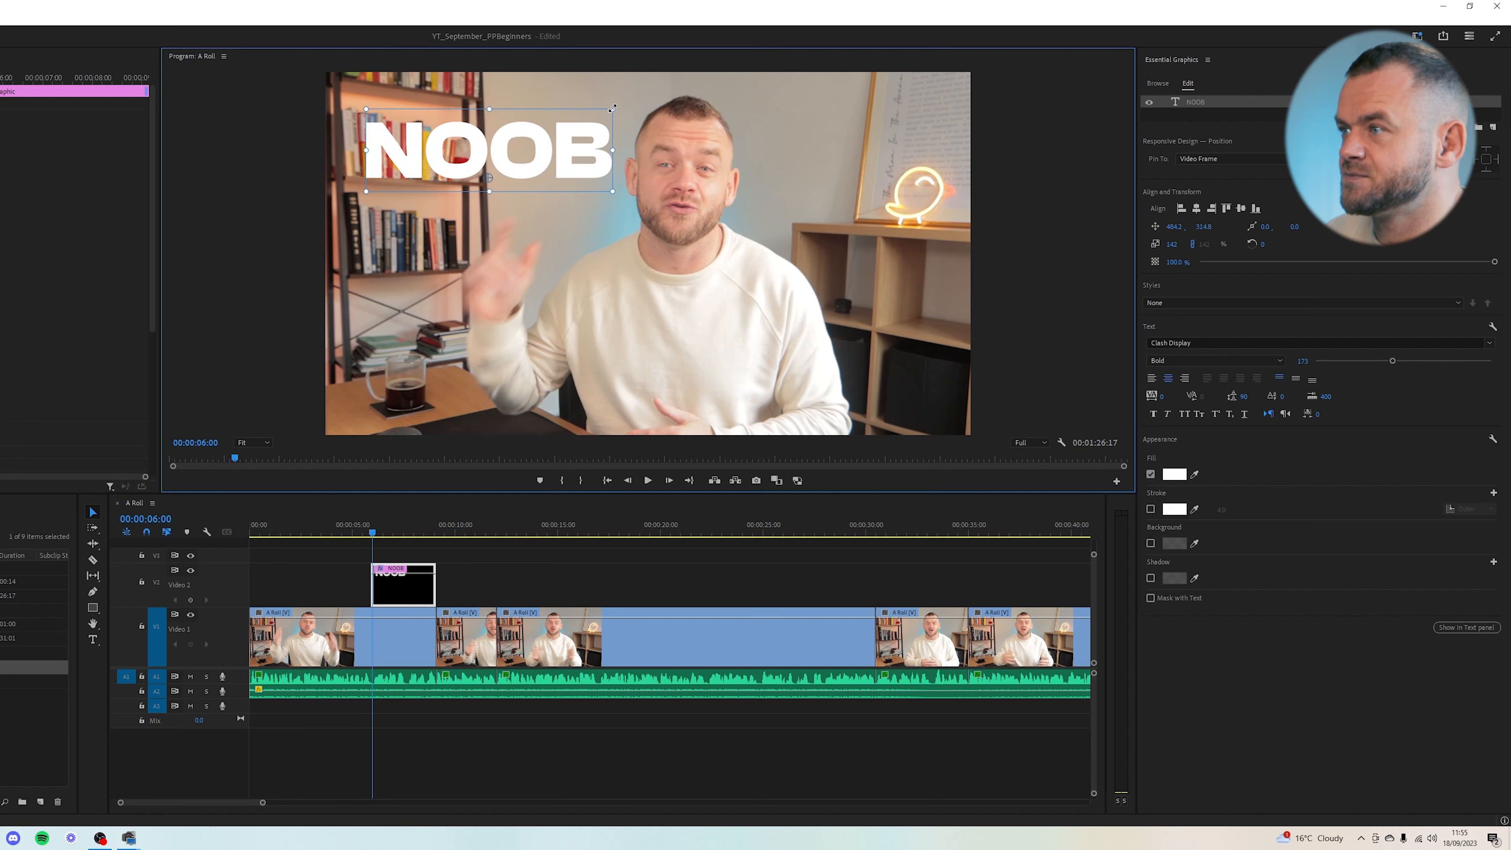
Scale the NOOB title down to about 125% and give it a black shadow with 100% opacity and a larger size.
drag(613, 109, 595, 124)
click(1151, 579)
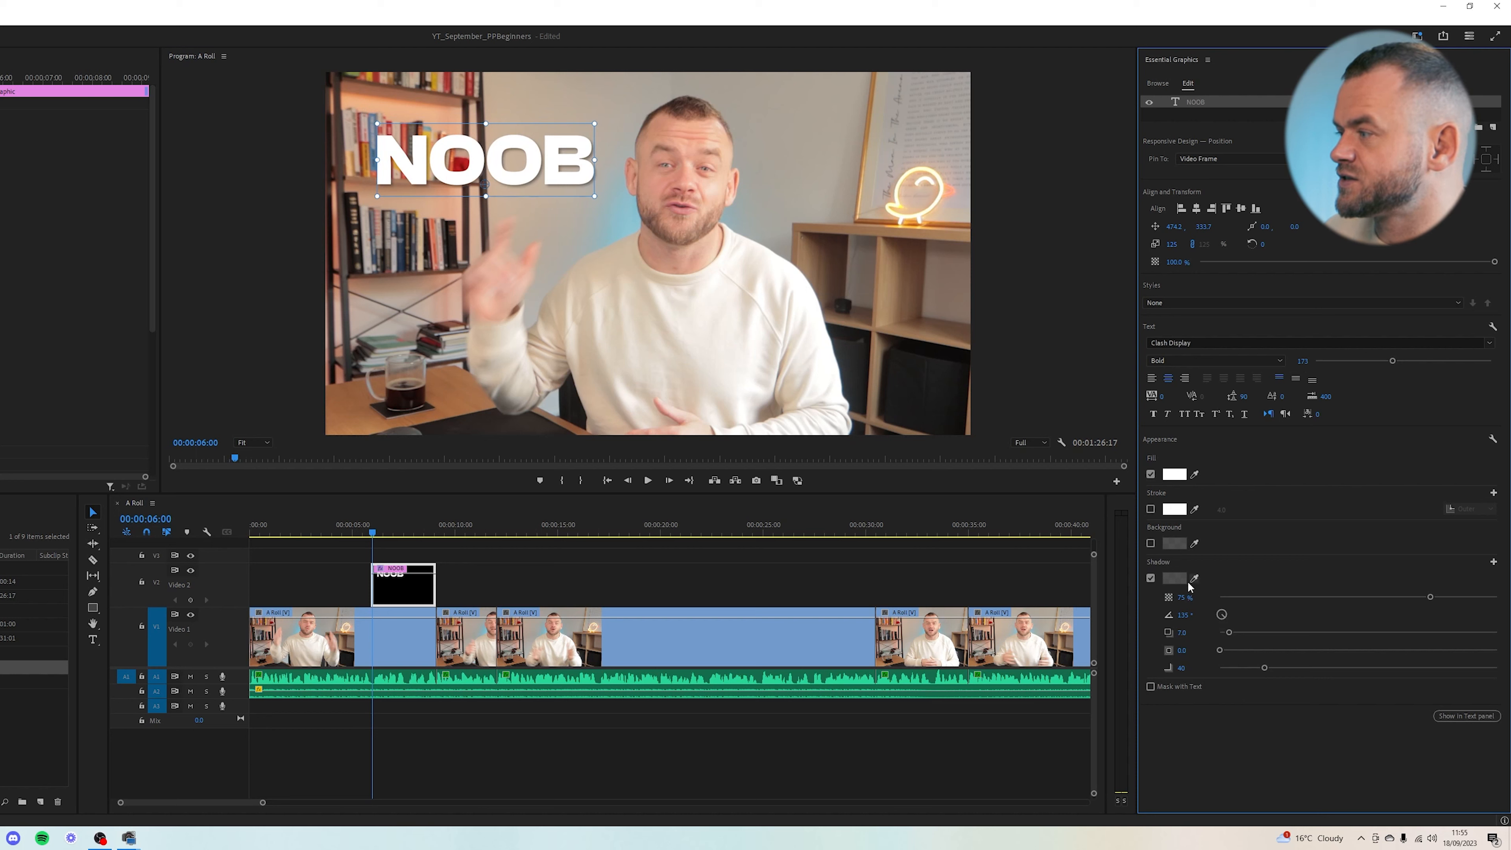
click(1175, 579)
click(498, 438)
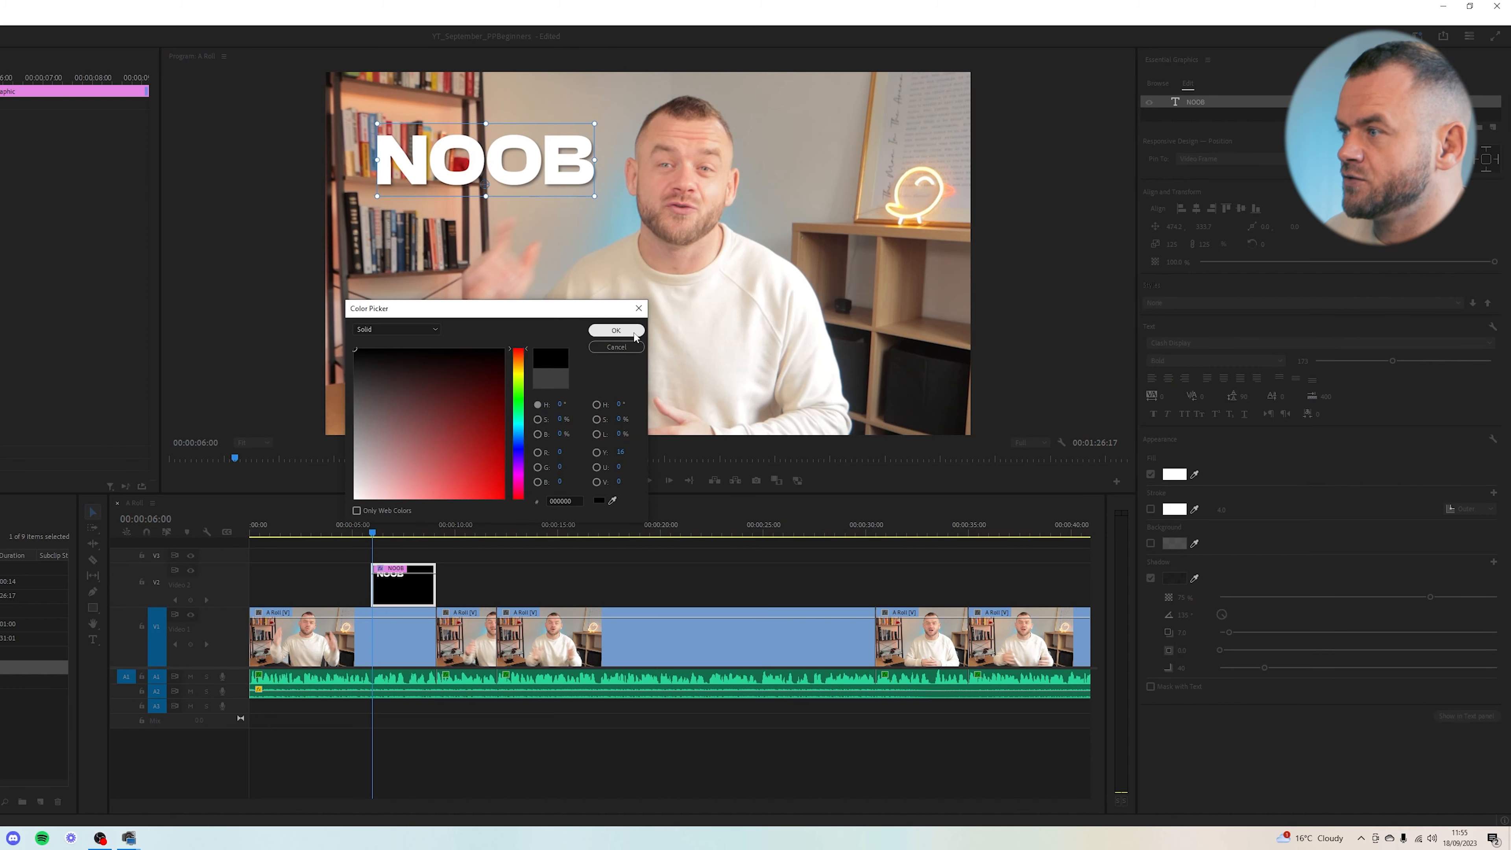
click(615, 330)
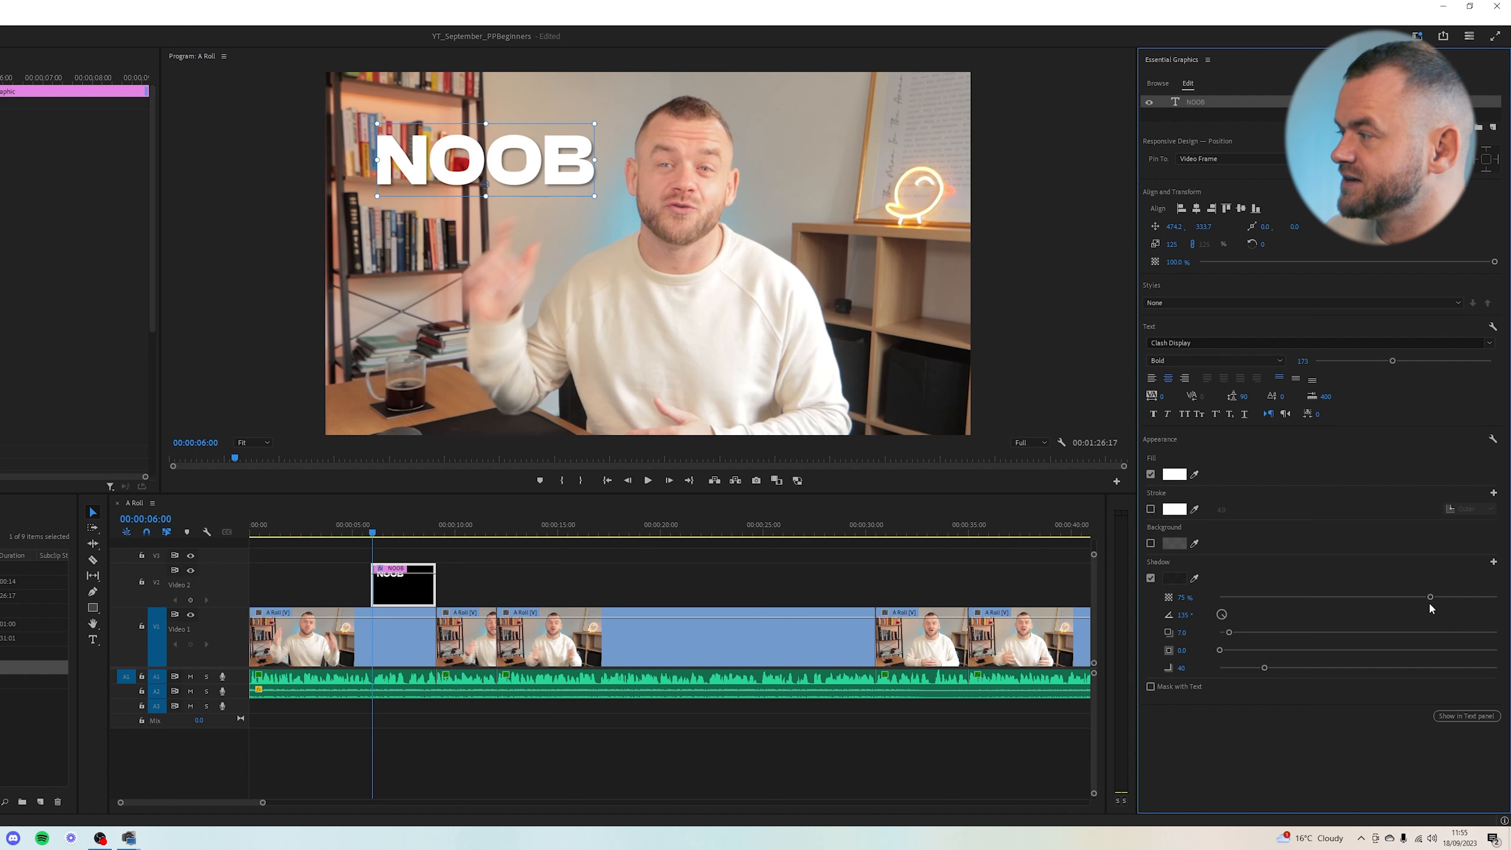
drag(1431, 597, 1498, 597)
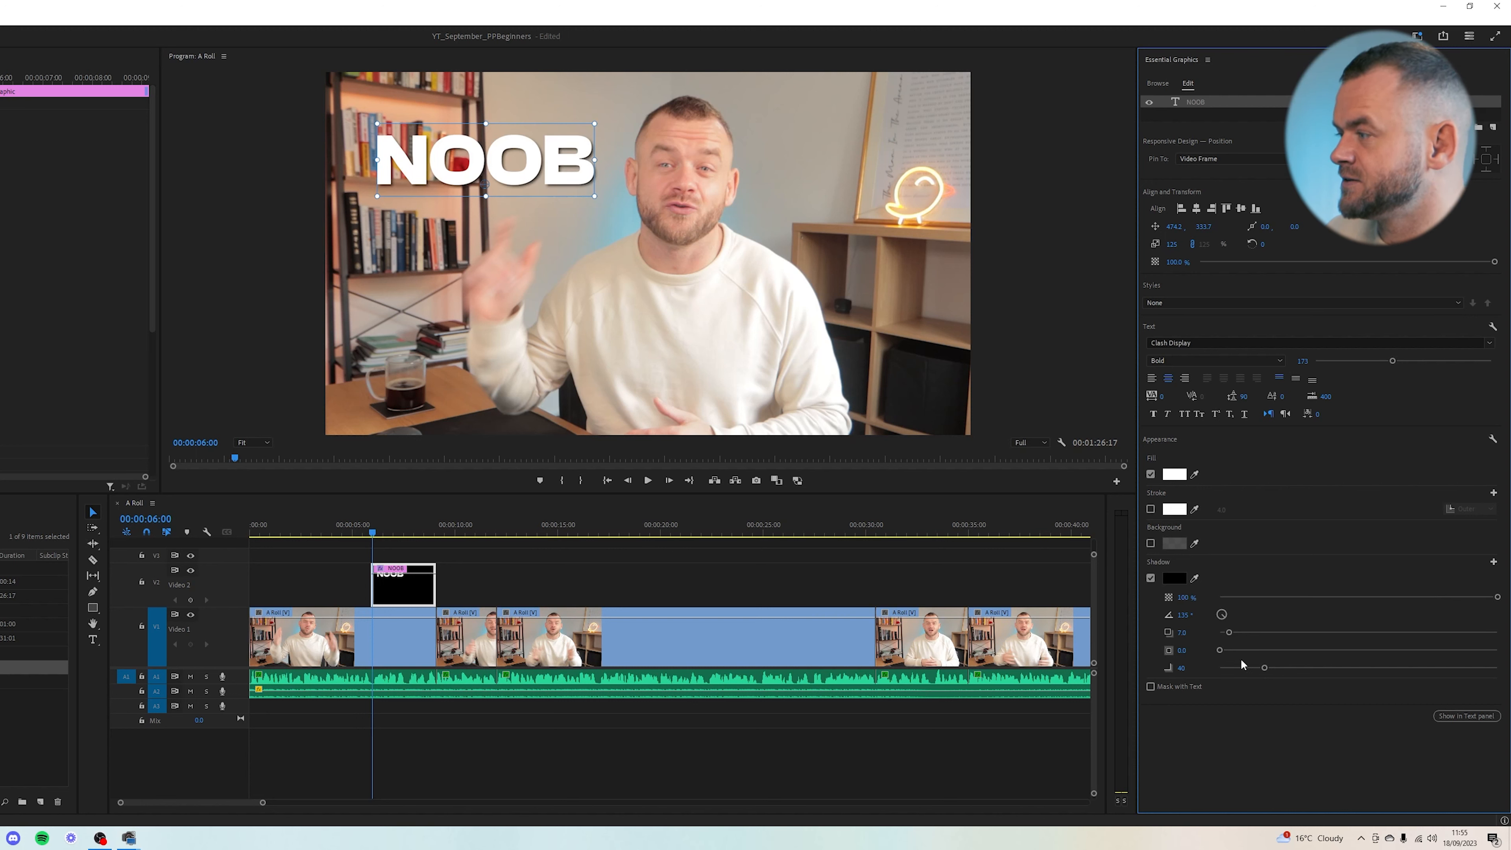
drag(1220, 650, 1268, 643)
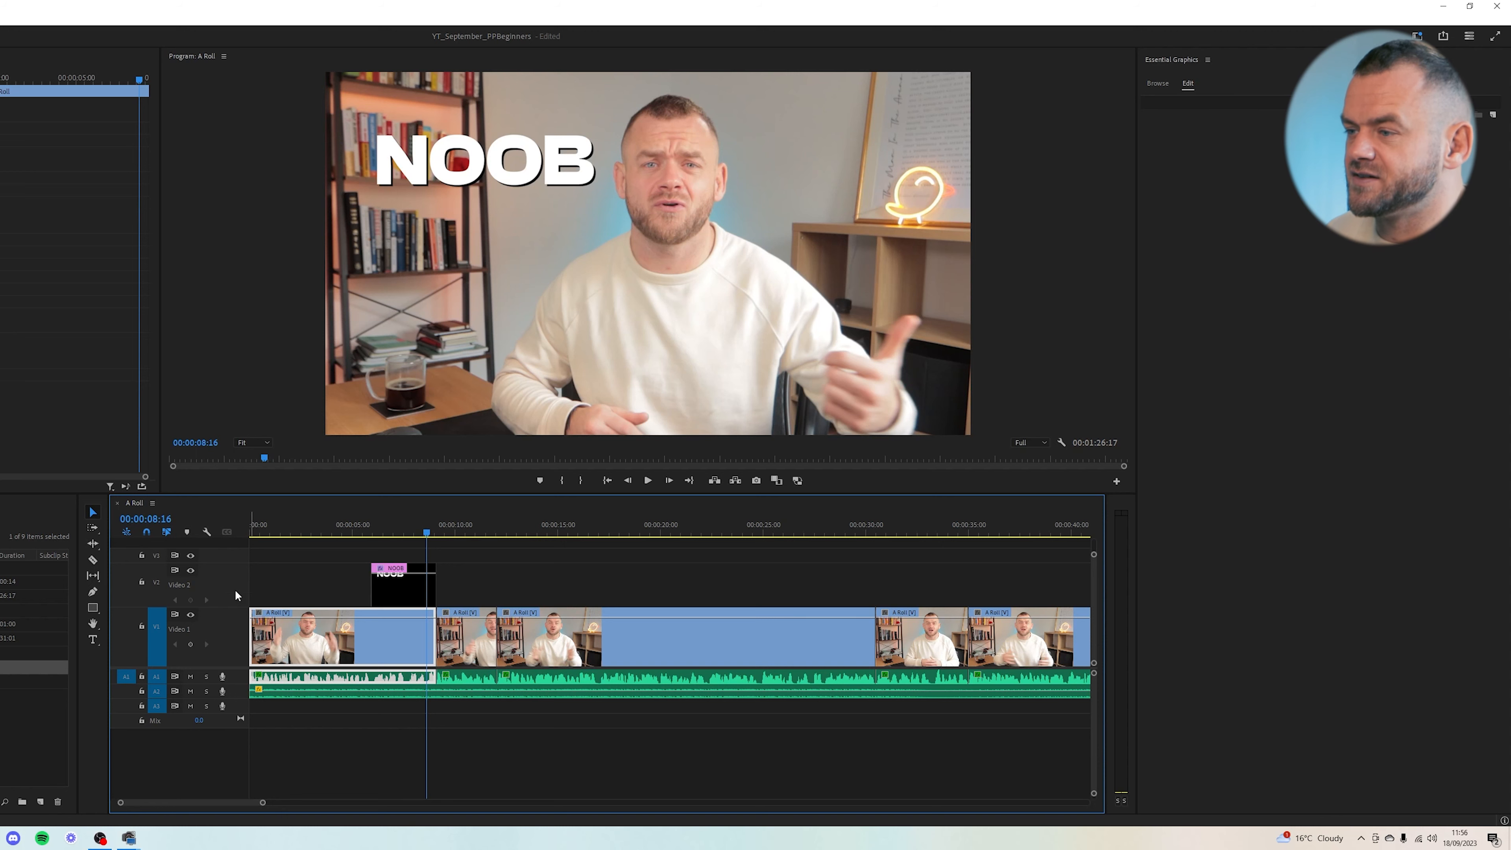
Collapse track V2 and duplicate the NOOB title directly above it onto track V3.
double_click(237, 594)
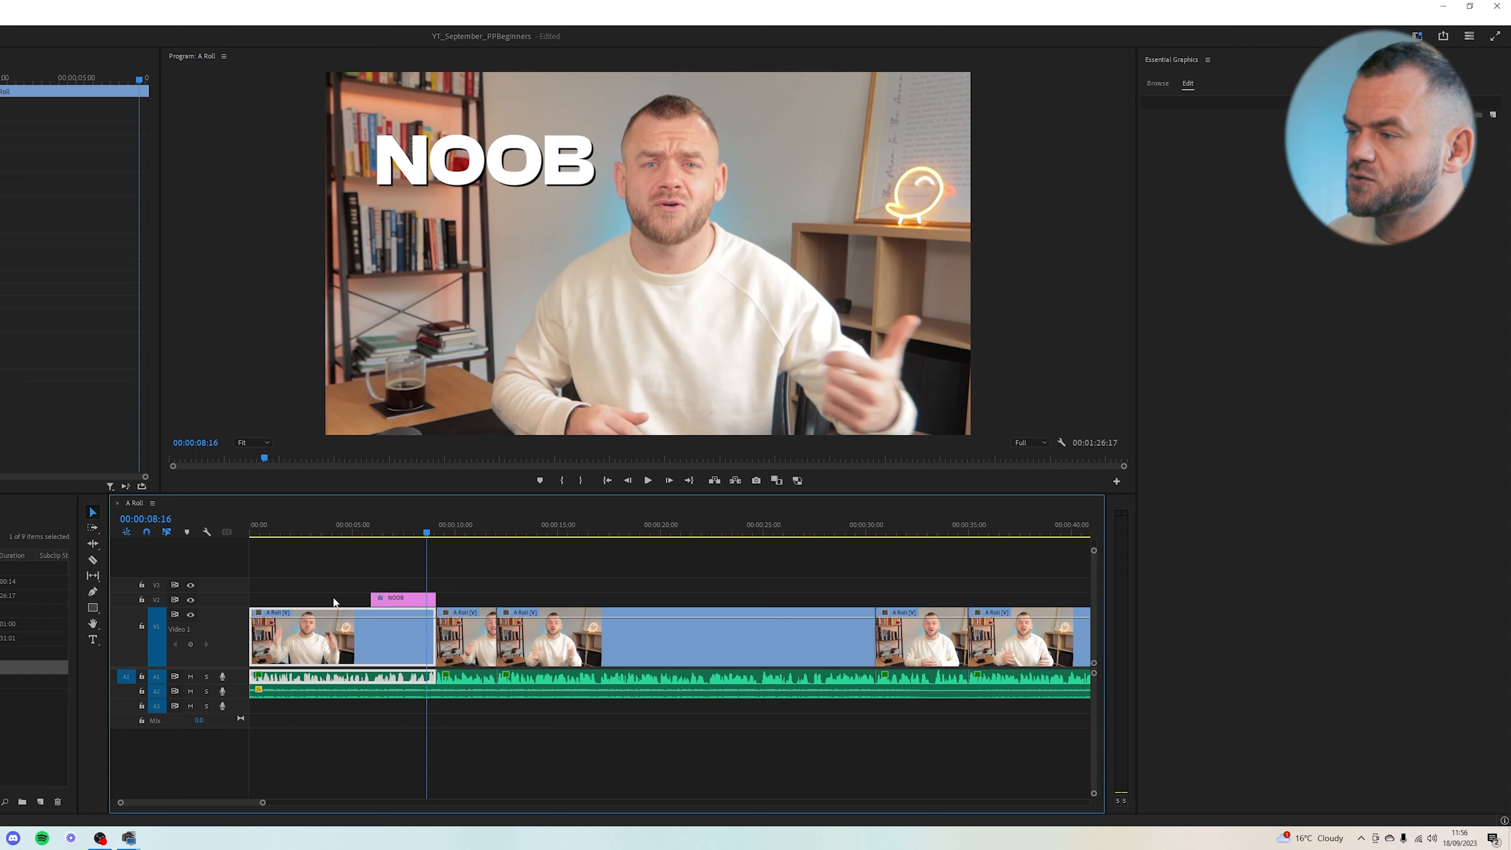
click(397, 600)
alt+drag(396, 600, 396, 584)
Position the playhead near 00:00:08:15 and select the duplicated NOOB title on V3.
click(426, 532)
drag(262, 803, 211, 802)
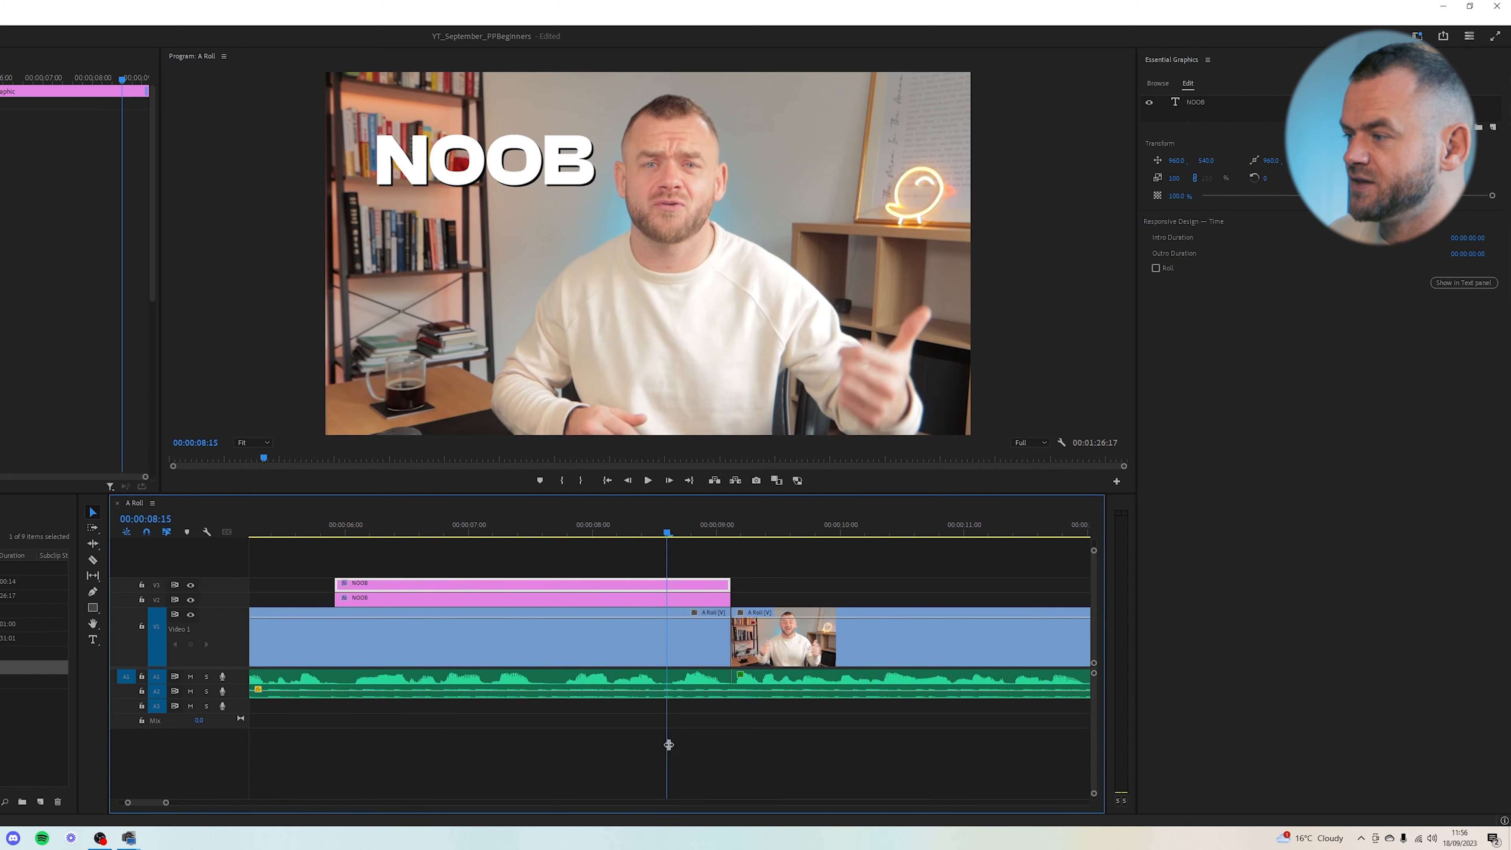
click(696, 677)
click(763, 589)
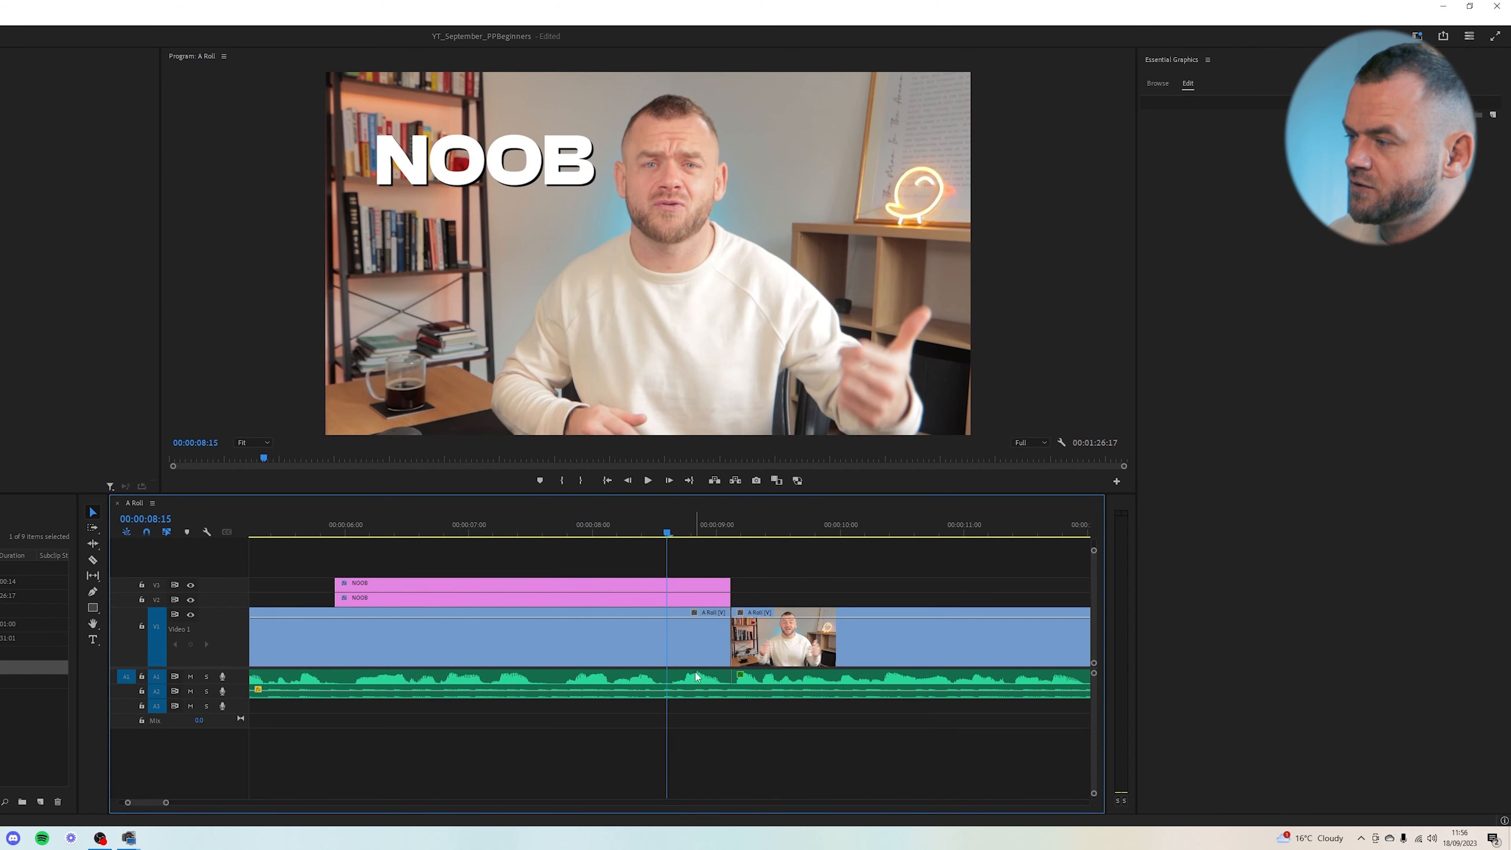
drag(667, 533, 711, 533)
click(705, 585)
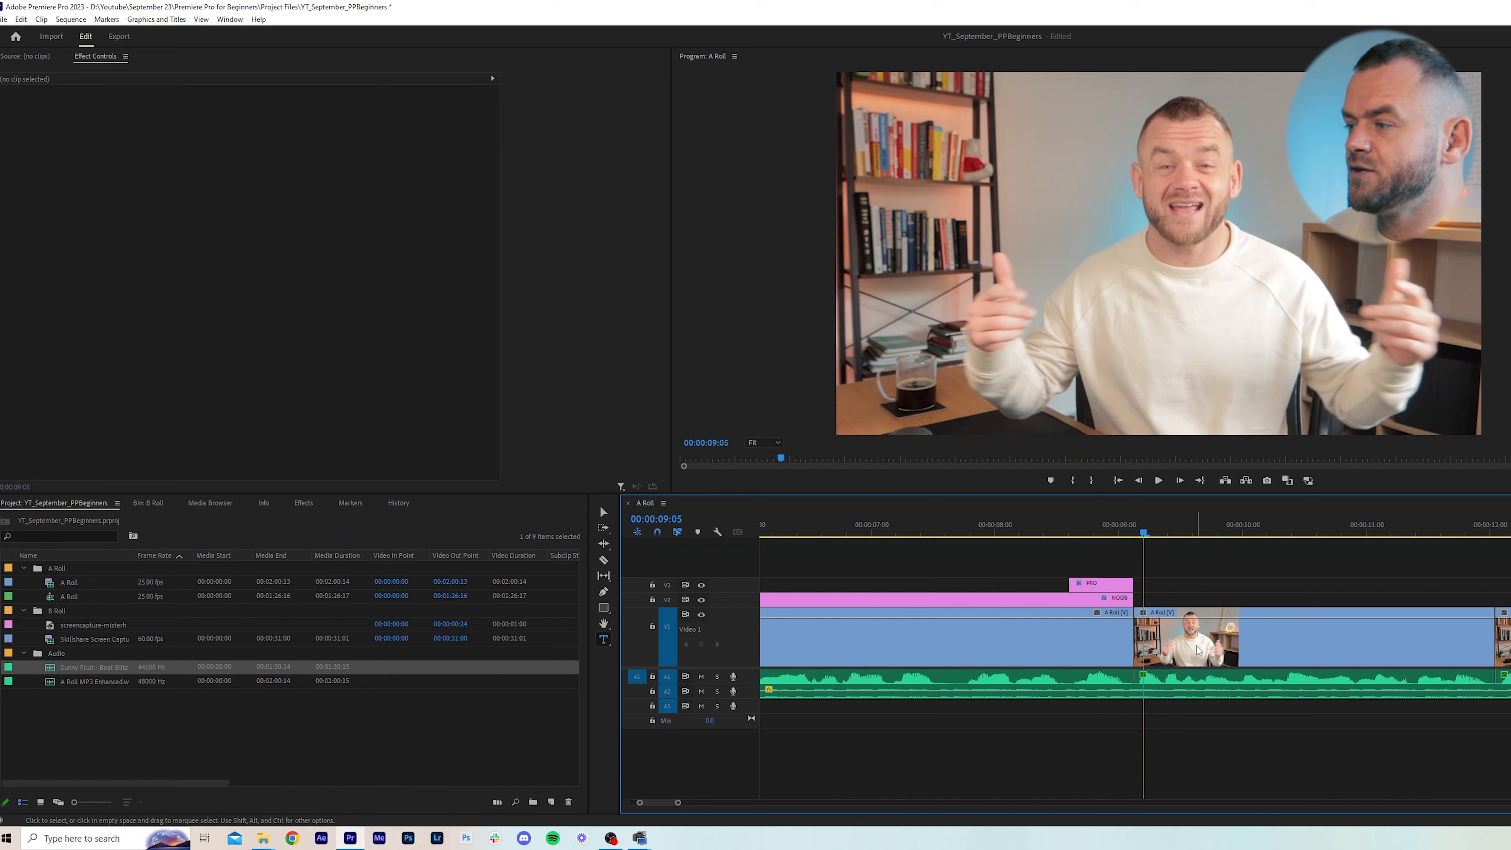
Set the scale of the second A Roll clip, the one following the titles, to 120.
click(641, 628)
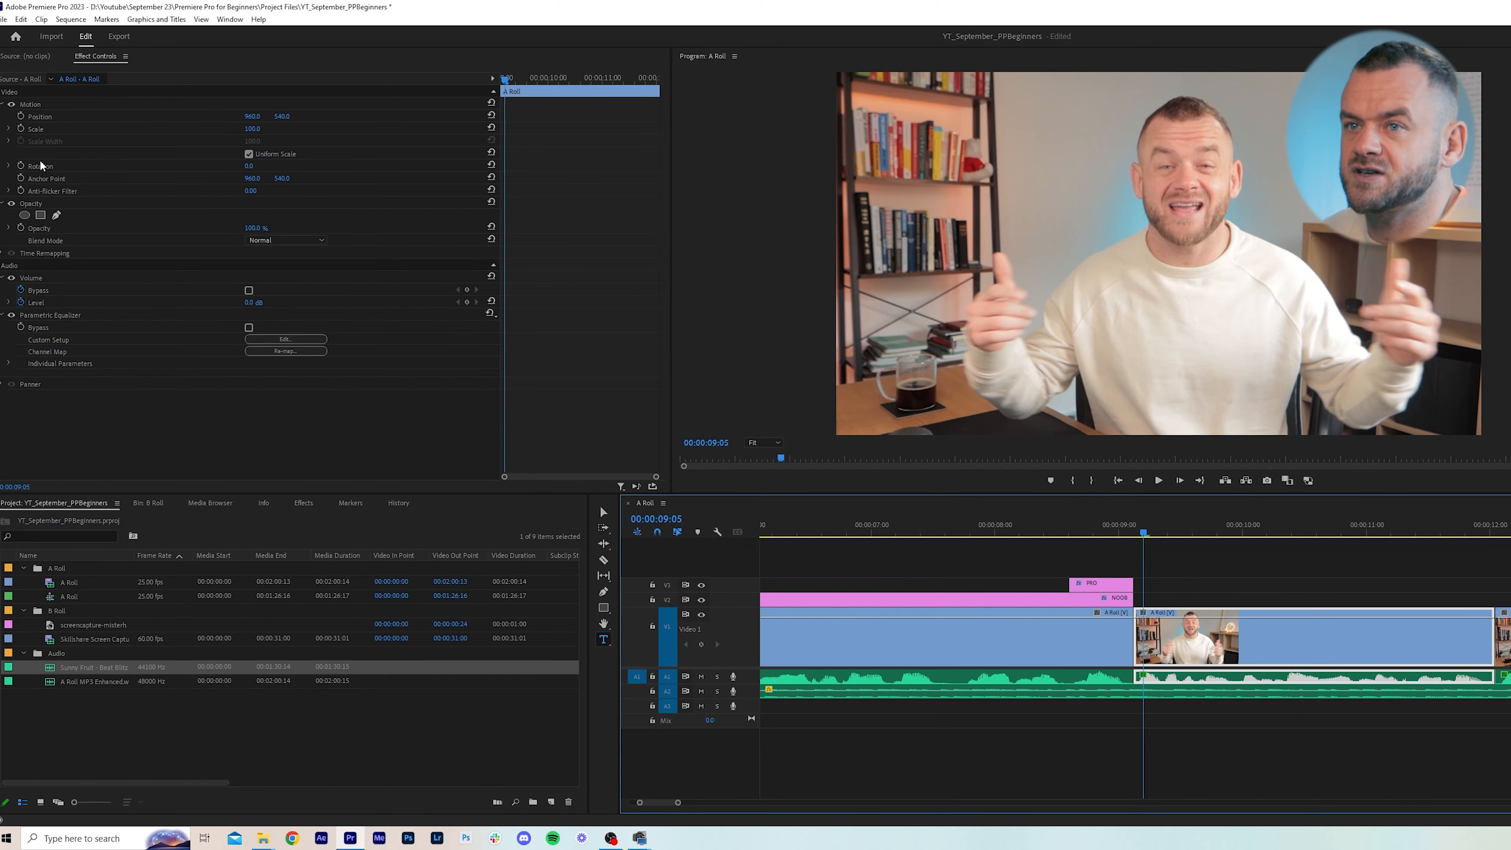
click(252, 129)
text(120)
key(Return)
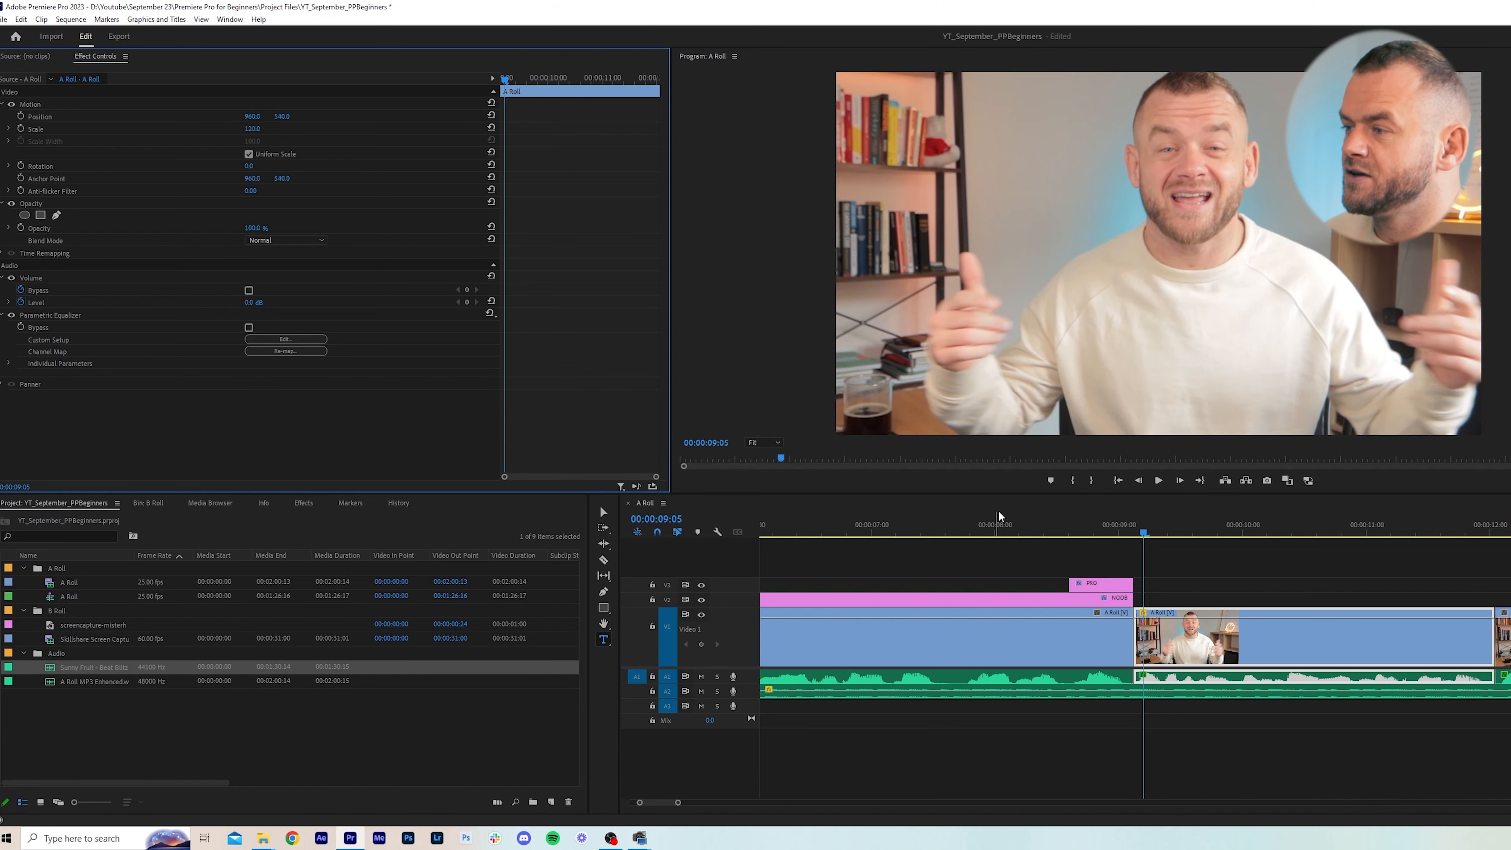
Reframe the enlarged second A Roll clip by setting its position to 880 horizontally and about 620 vertically.
click(1218, 529)
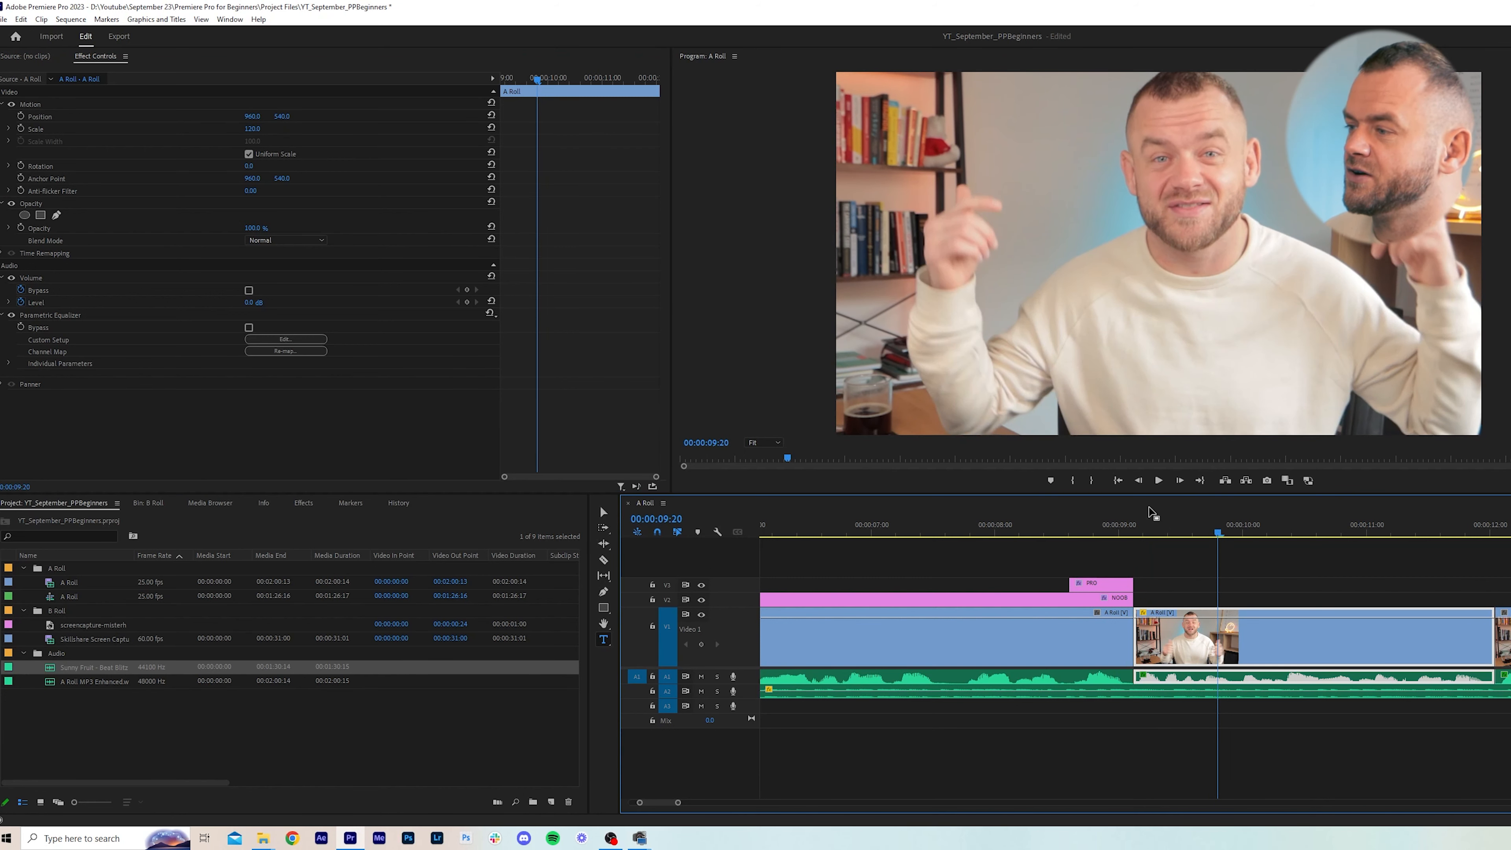
drag(282, 116, 331, 116)
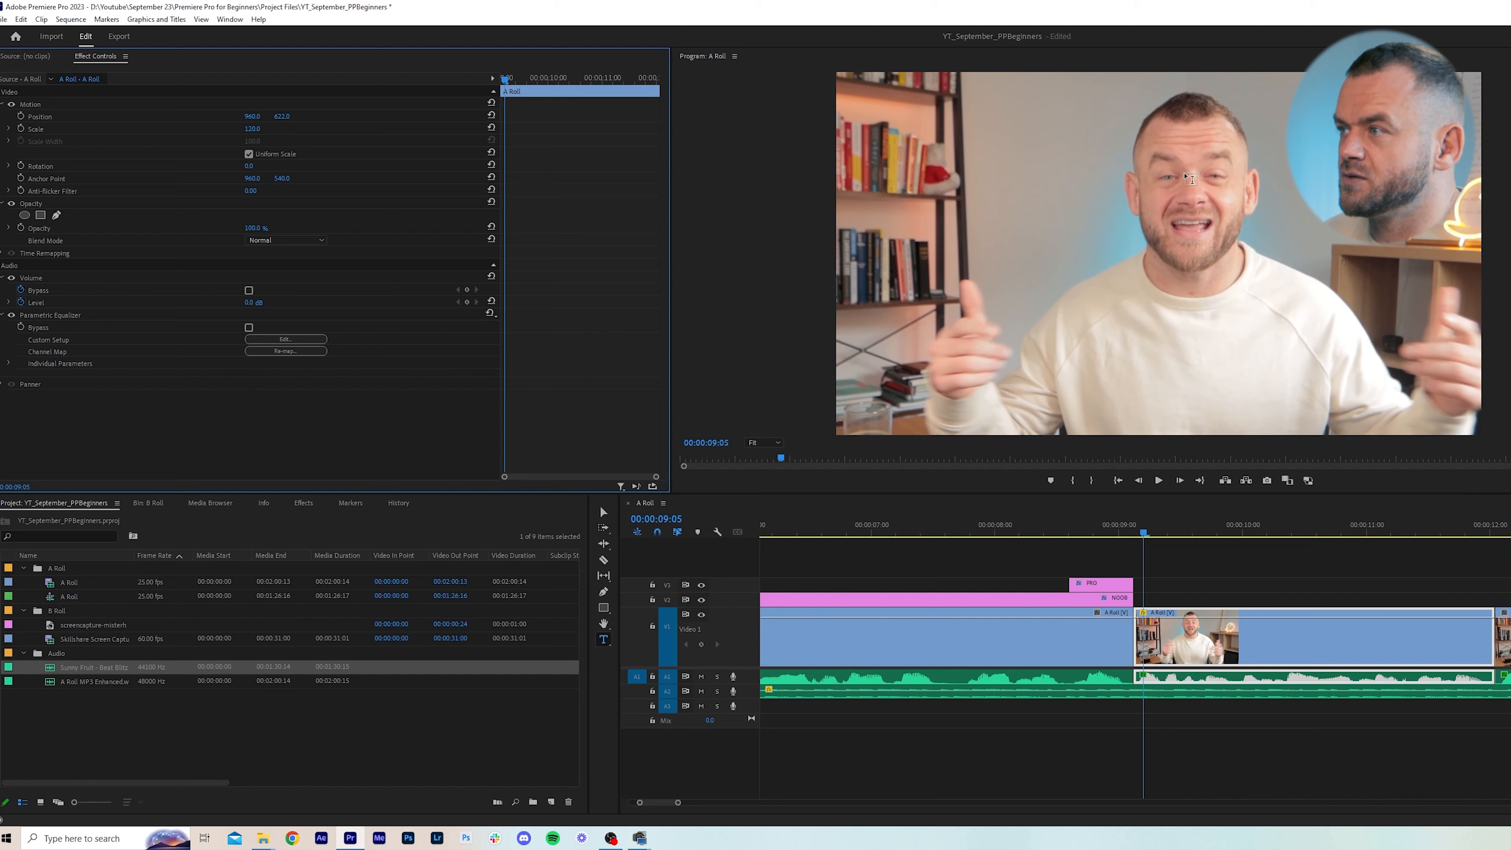
mouse_move(1144, 530)
mouse_down()
mouse_move(1120, 530)
mouse_move(1145, 529)
mouse_up()
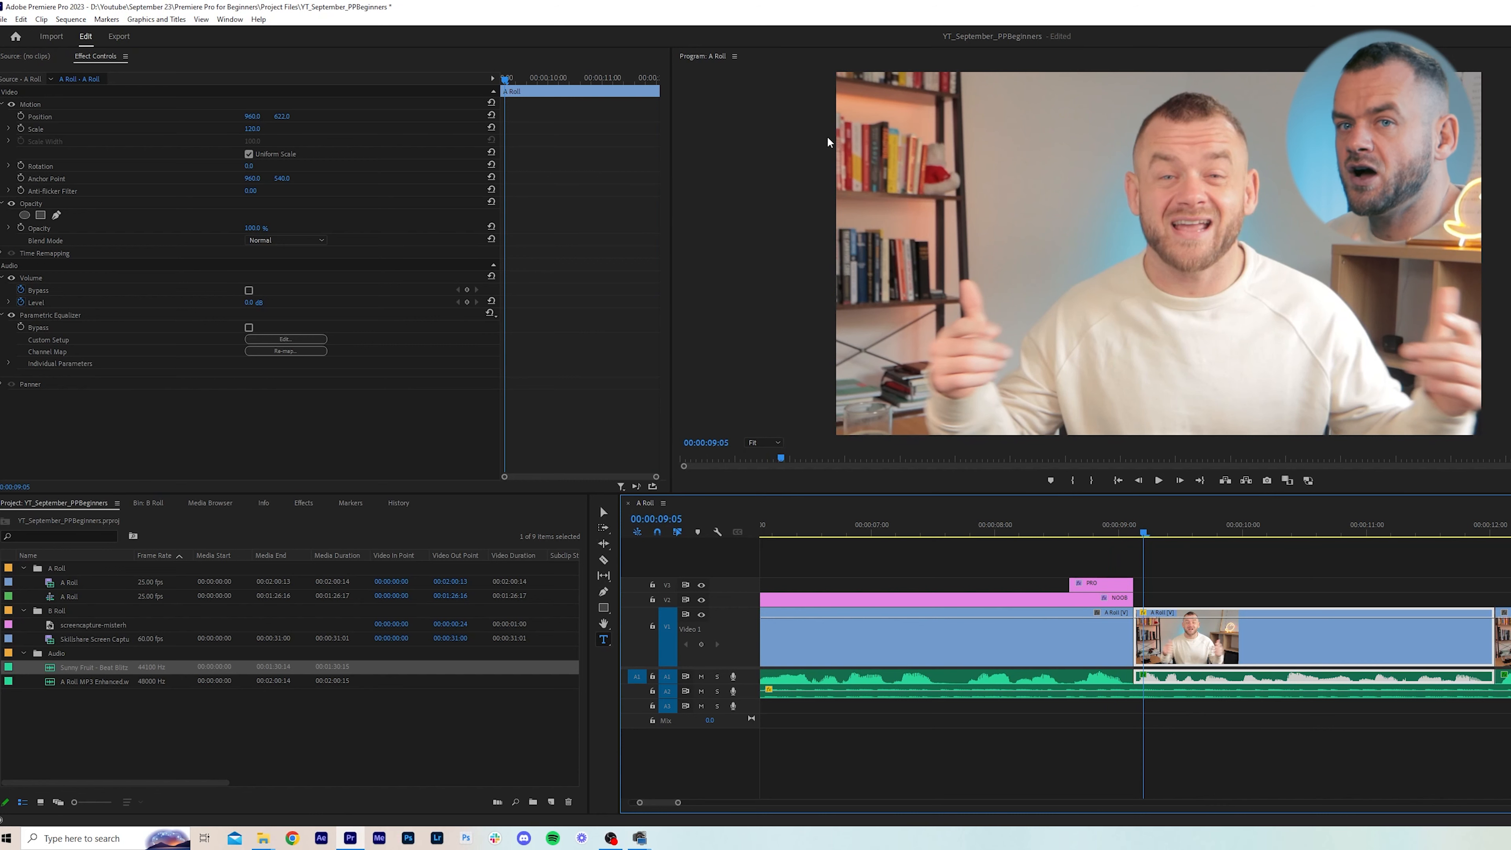
drag(262, 119, 217, 119)
click(256, 116)
text(880)
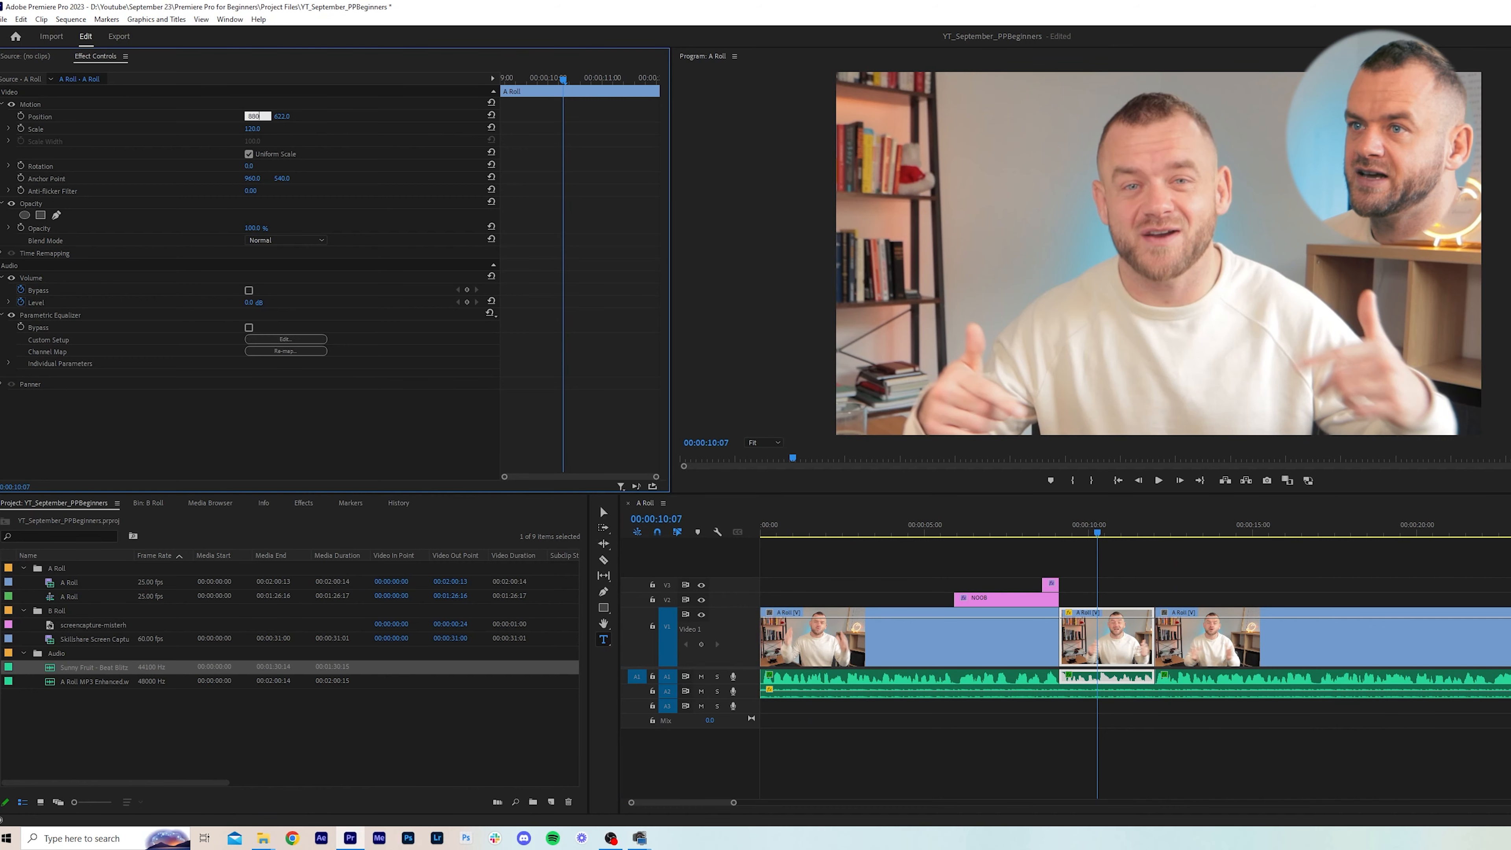
key(Return)
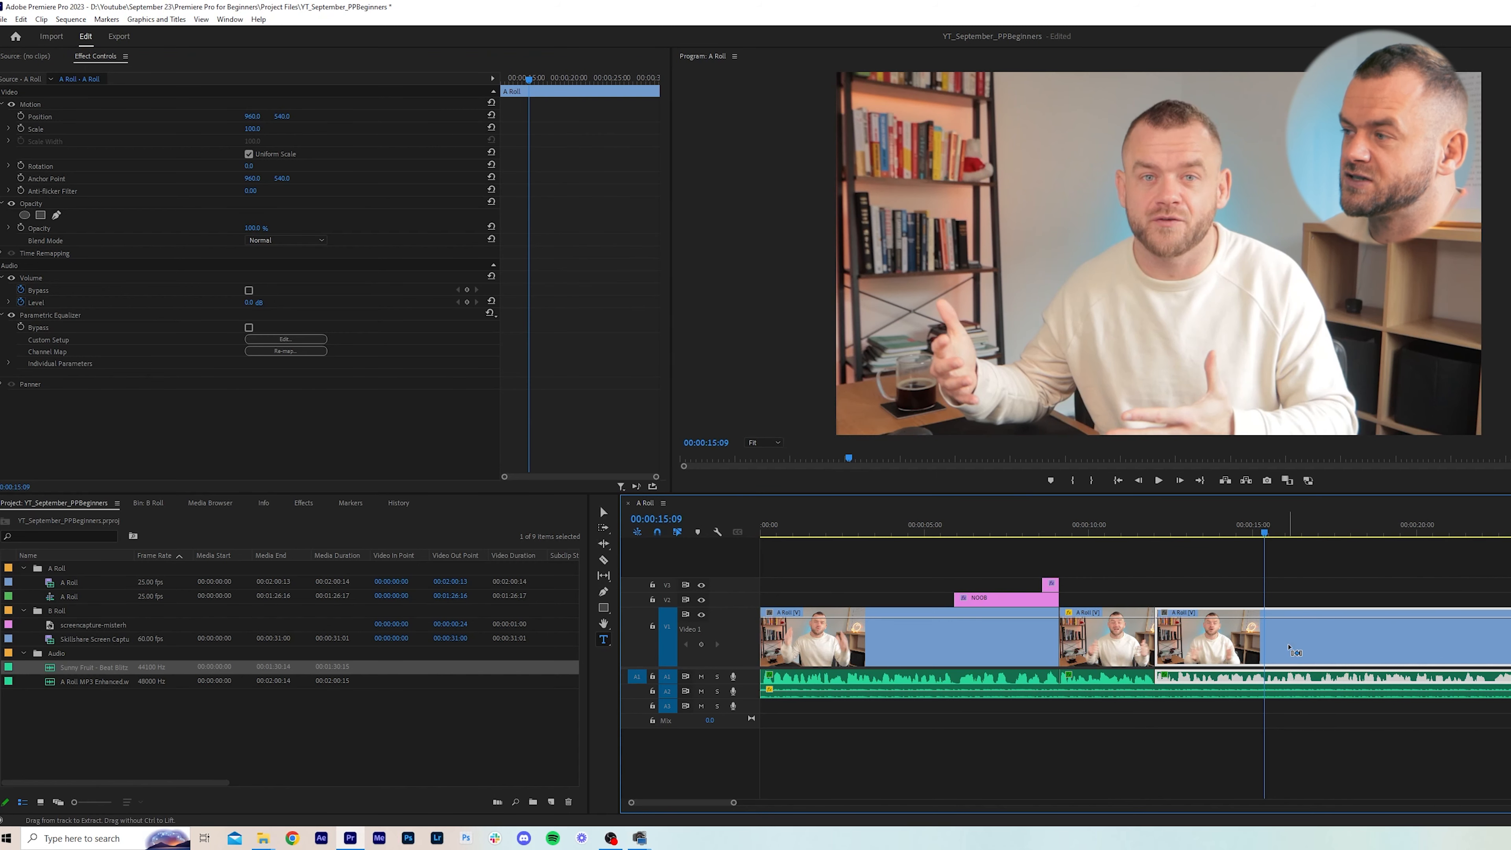
Try pasting the reframed clip's position and scale settings onto the third A Roll clip, and undo the paste.
key(ctrl+v)
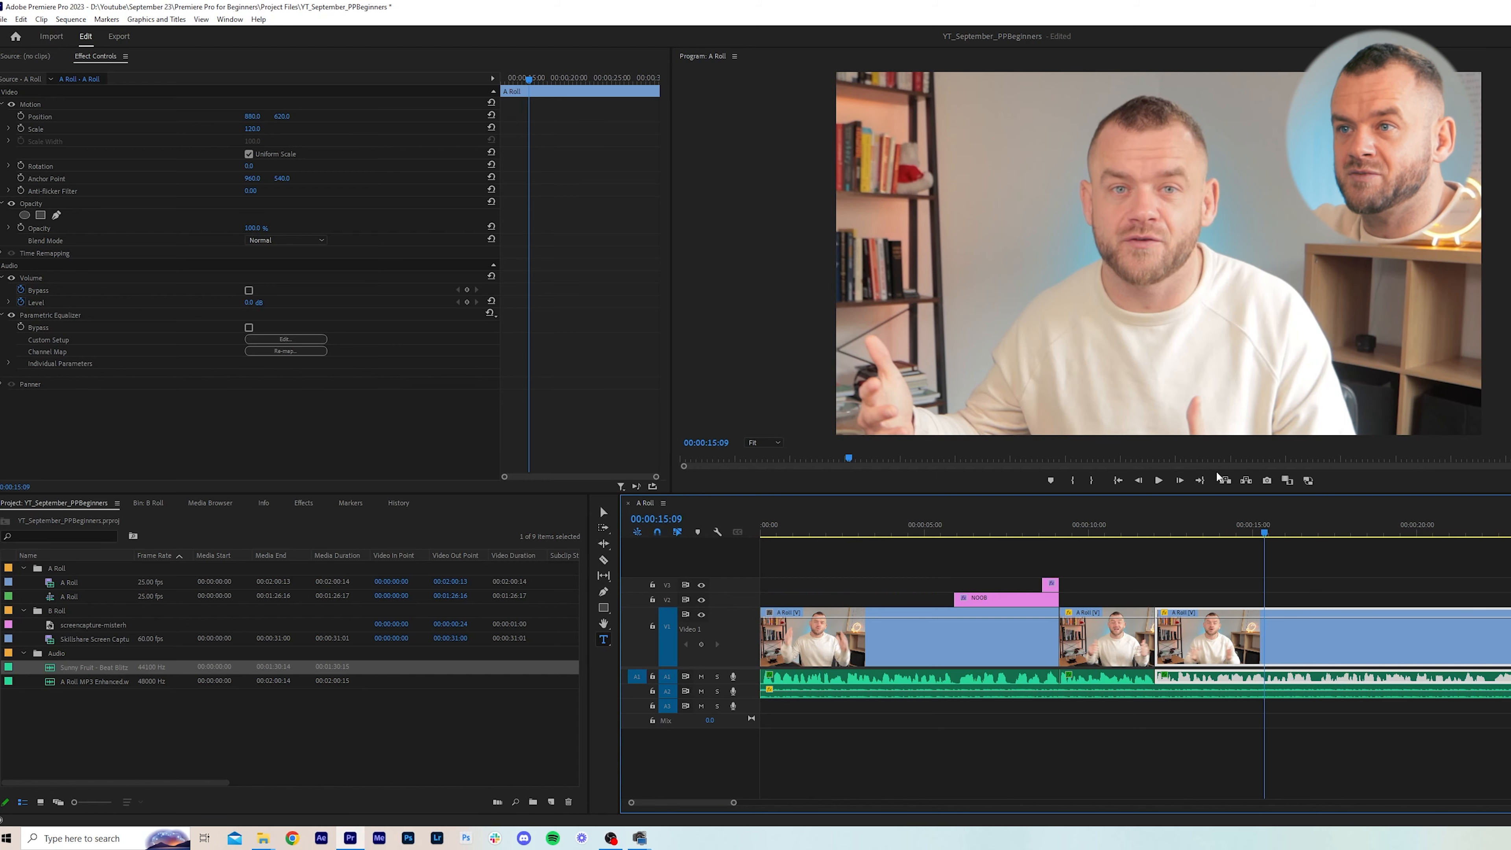
key(ctrl+z)
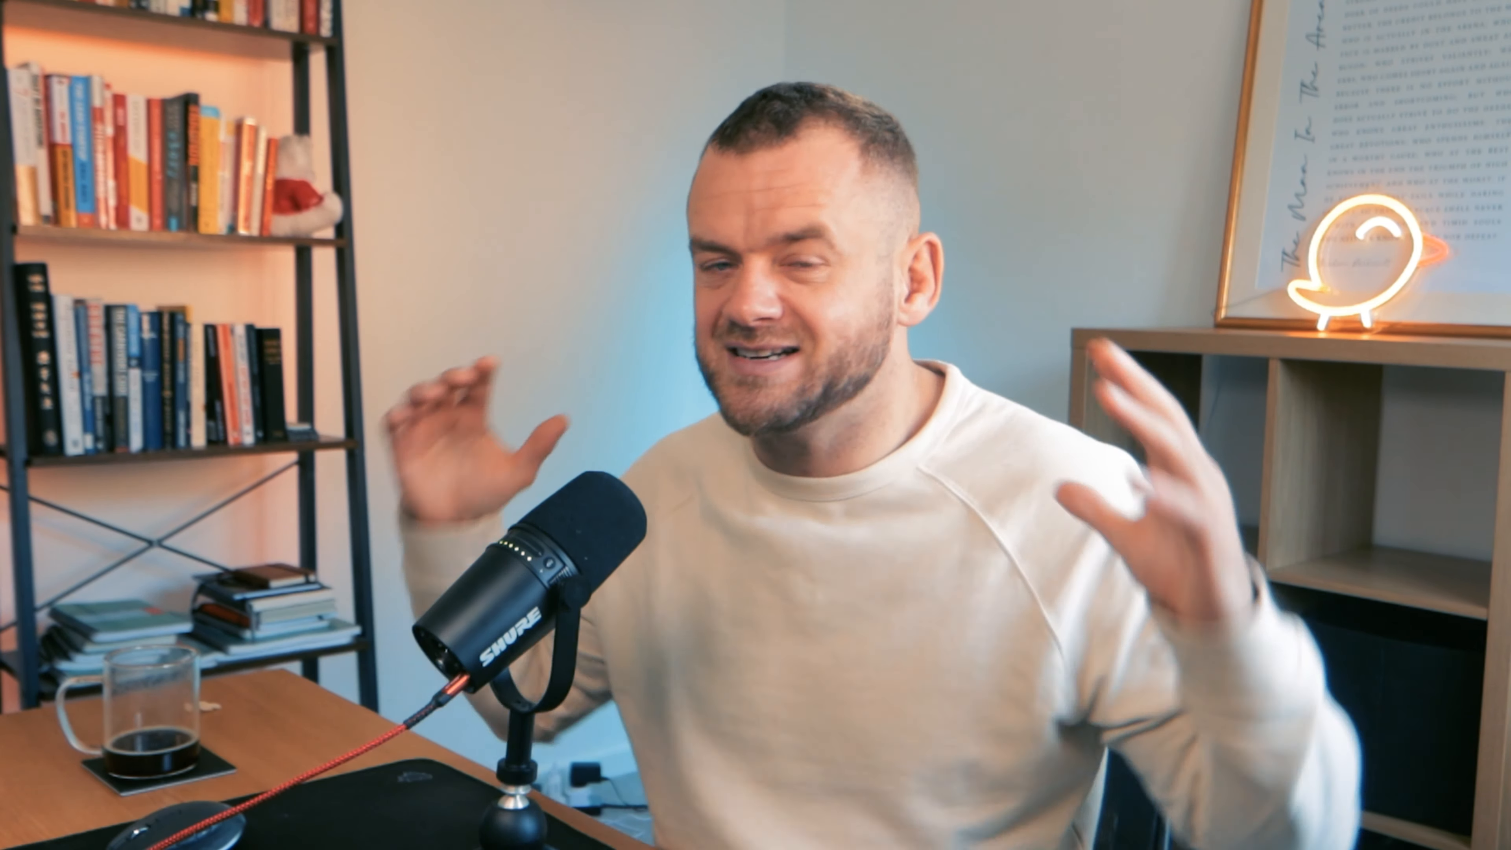